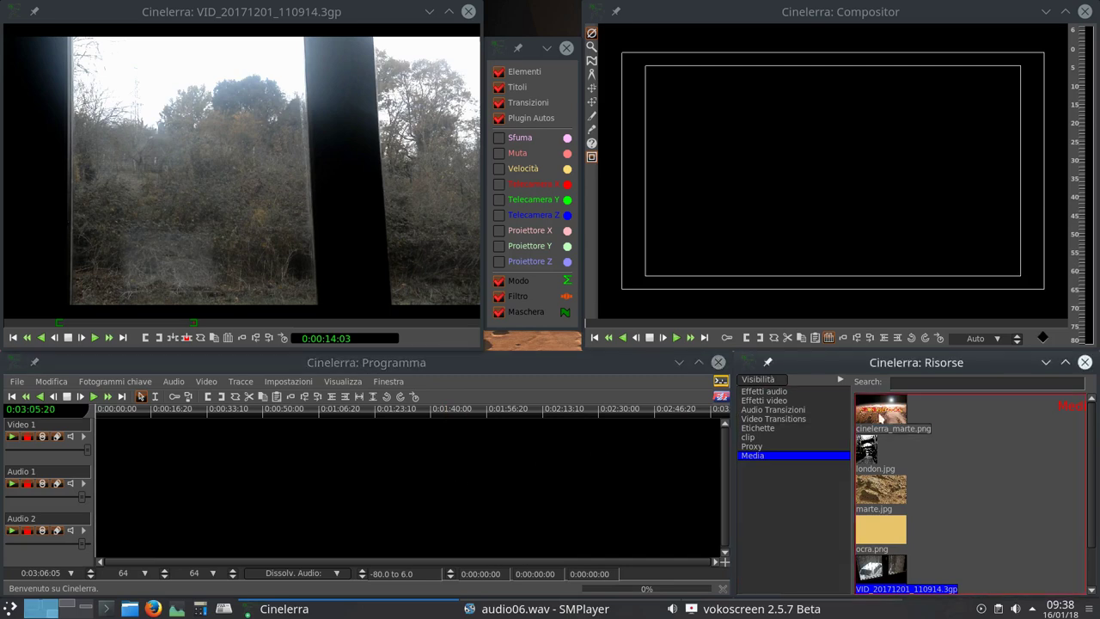
- Place cinelerra_marte.png at the start of the Video 1 track and add london.jpg directly after it
drag(879, 418, 121, 430)
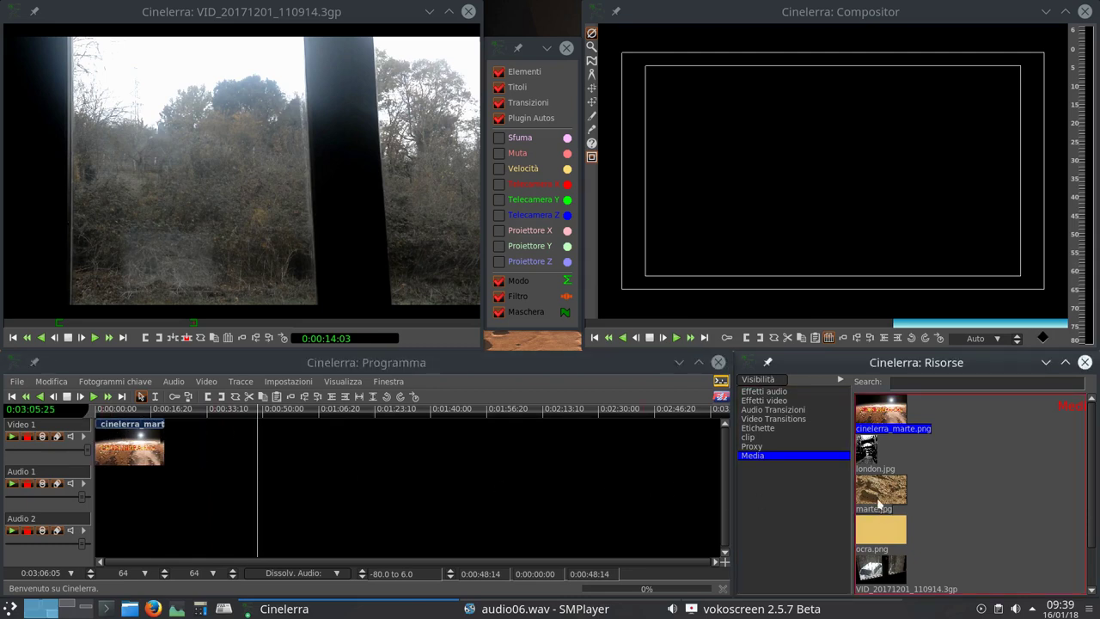
drag(868, 448, 220, 452)
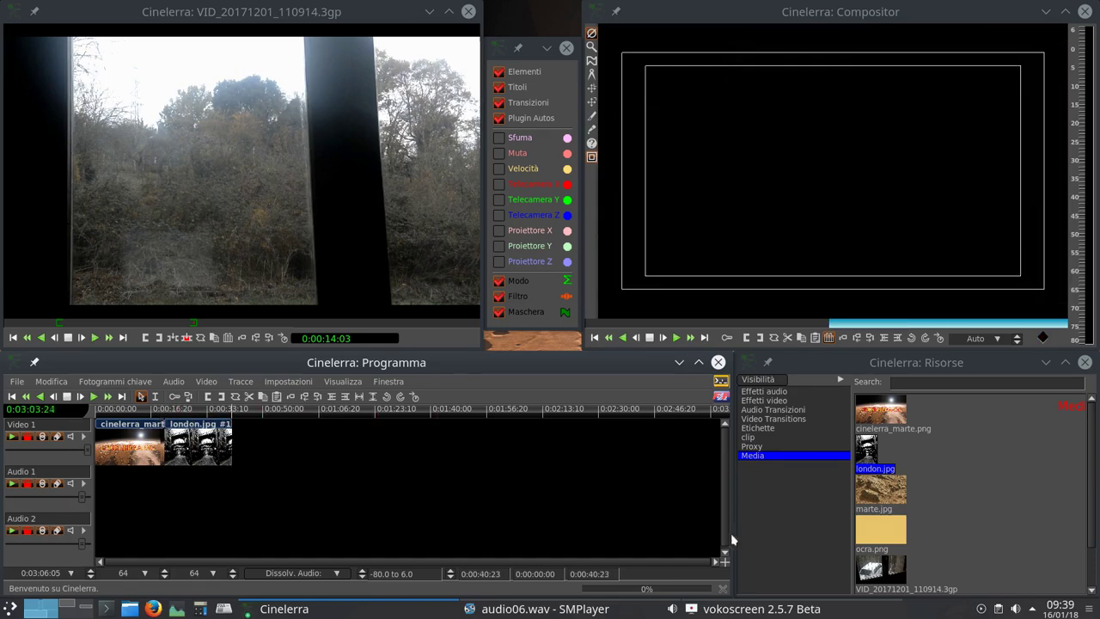
- Try to place ocra.png and marte.jpg on the Audio 2 track
mouse_move(882, 573)
mouse_down()
mouse_move(292, 455)
mouse_move(820, 537)
mouse_move(644, 469)
mouse_move(467, 468)
mouse_move(485, 485)
mouse_move(451, 445)
mouse_move(443, 486)
mouse_move(402, 483)
mouse_move(391, 455)
mouse_move(331, 451)
mouse_move(345, 475)
mouse_move(453, 477)
mouse_move(441, 451)
mouse_move(320, 453)
mouse_move(378, 455)
mouse_move(867, 559)
mouse_move(896, 587)
mouse_up()
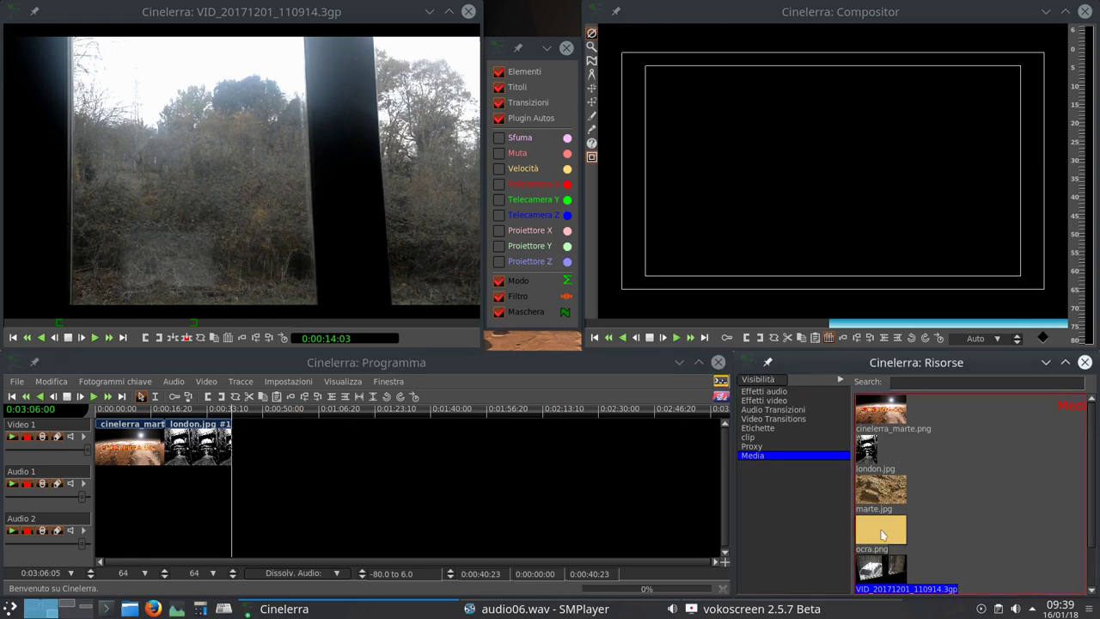
drag(882, 534, 156, 529)
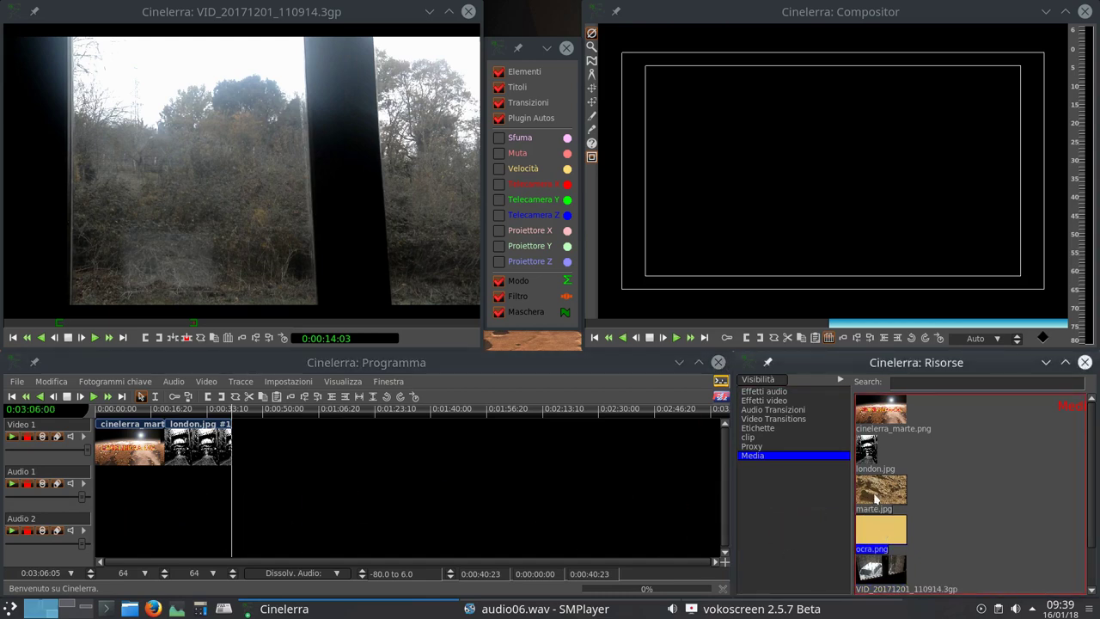
drag(877, 498, 168, 529)
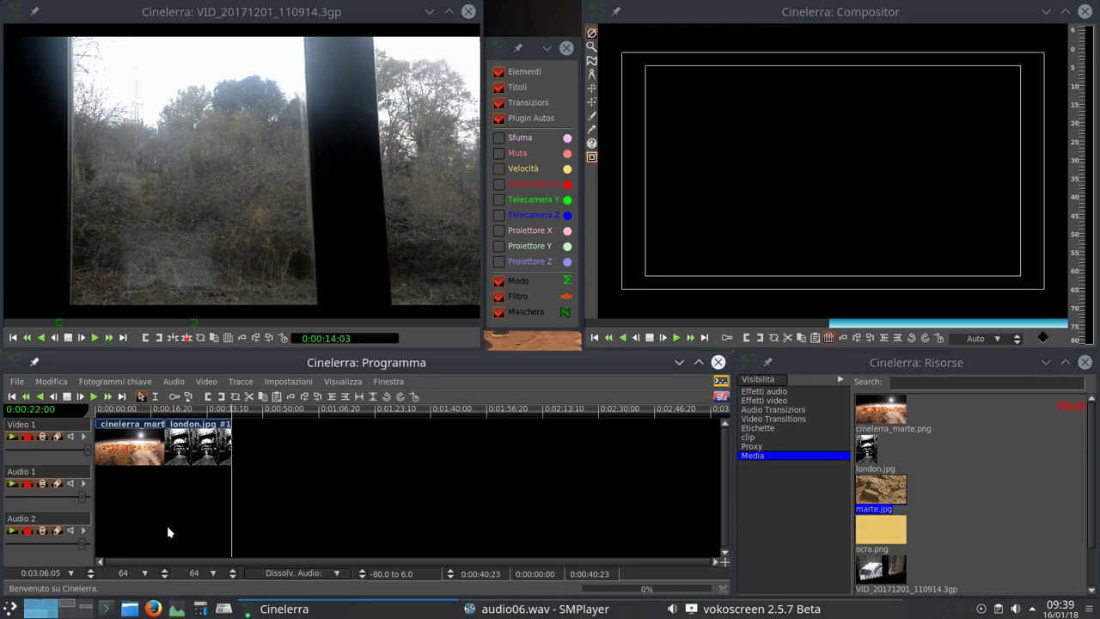
click(51, 426)
click(43, 518)
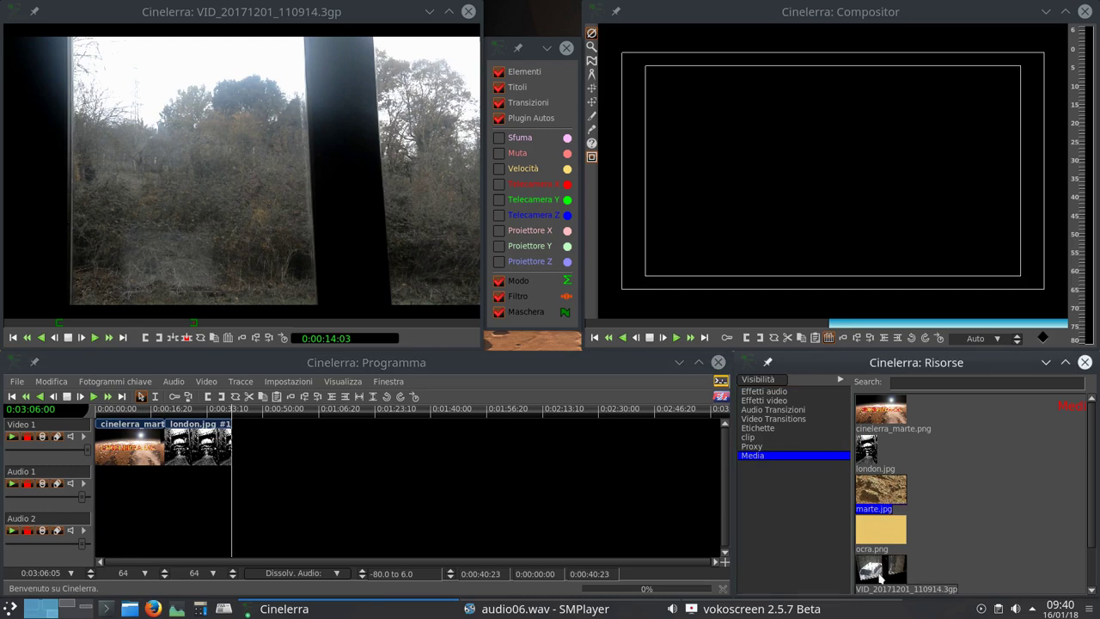
drag(881, 569, 952, 568)
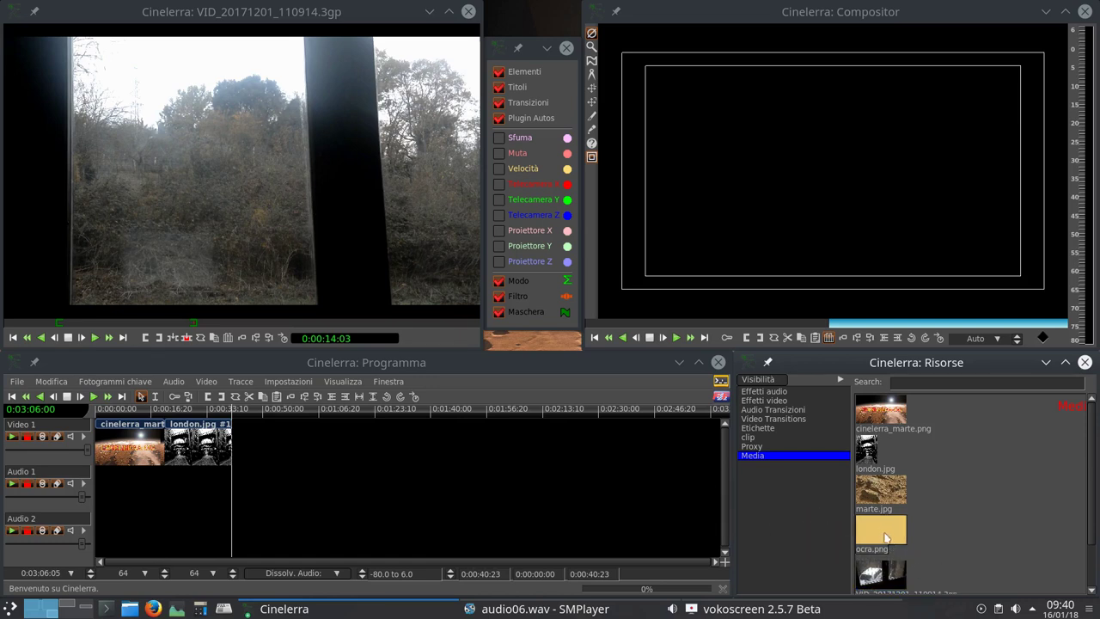
- Insert marte.jpg between the two Video 1 clips and append london.jpg, ocra.png and VID_20171201_110914.3gp together at the track's end
drag(887, 500, 182, 450)
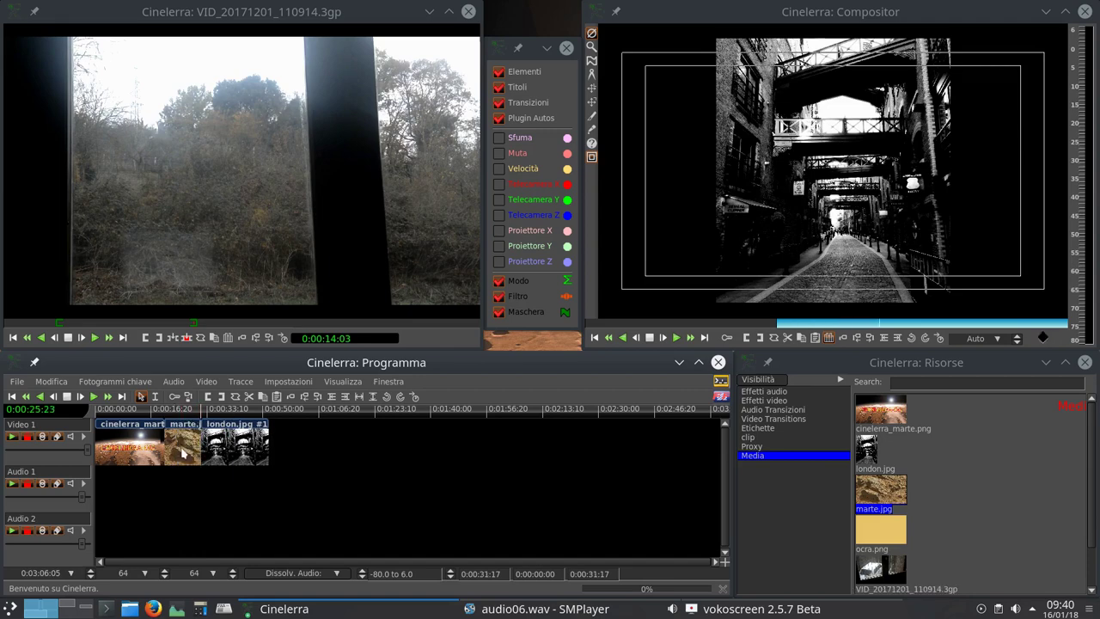
click(893, 513)
click(878, 540)
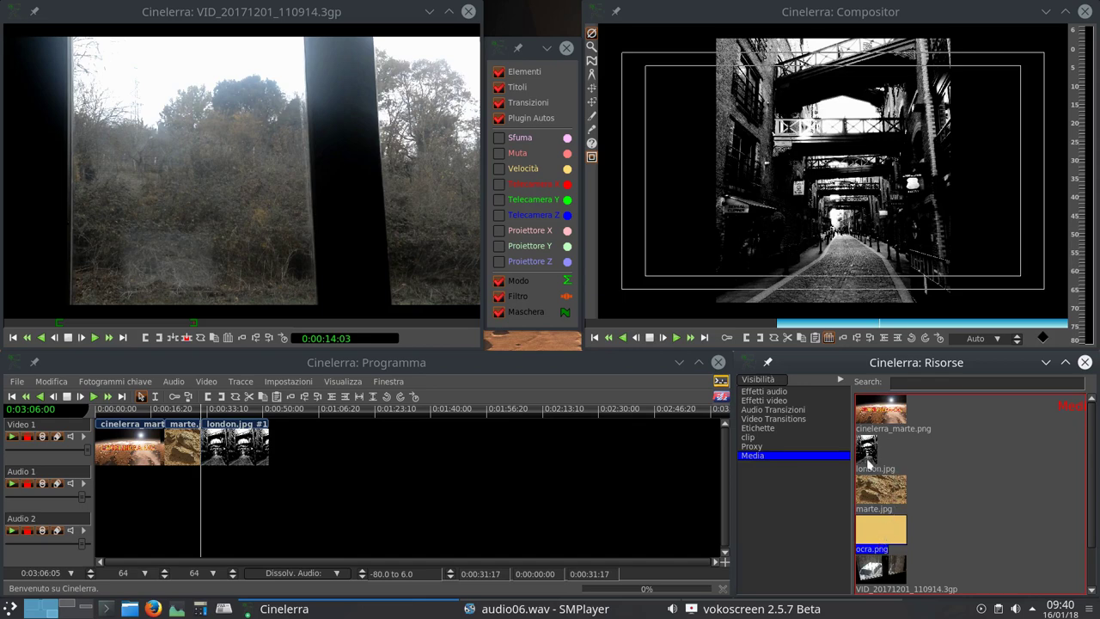
ctrl+click(866, 465)
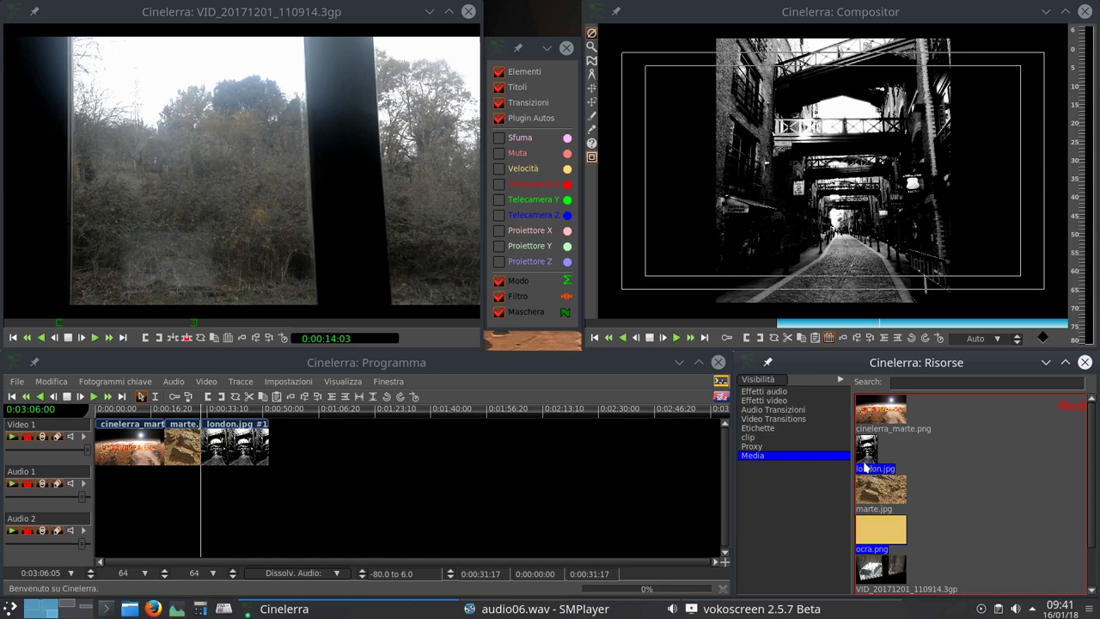
ctrl+click(876, 579)
drag(878, 579, 280, 456)
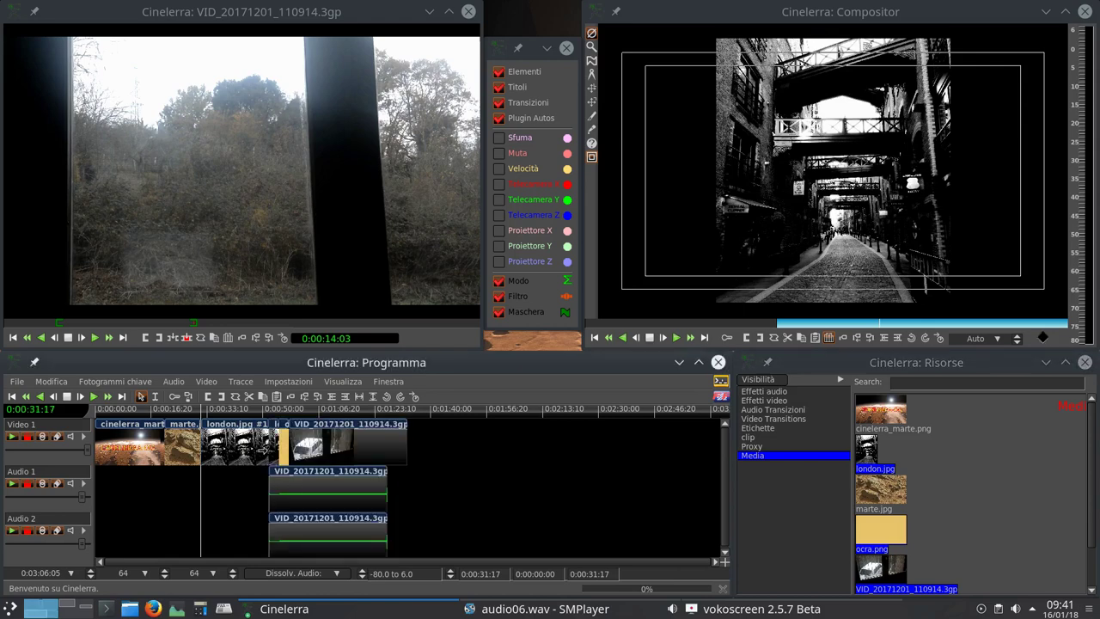
- Lengthen the appended london.jpg and ocra.png clips on Video 1 and move the audio clips beneath their video clip
click(286, 449)
drag(290, 448, 367, 449)
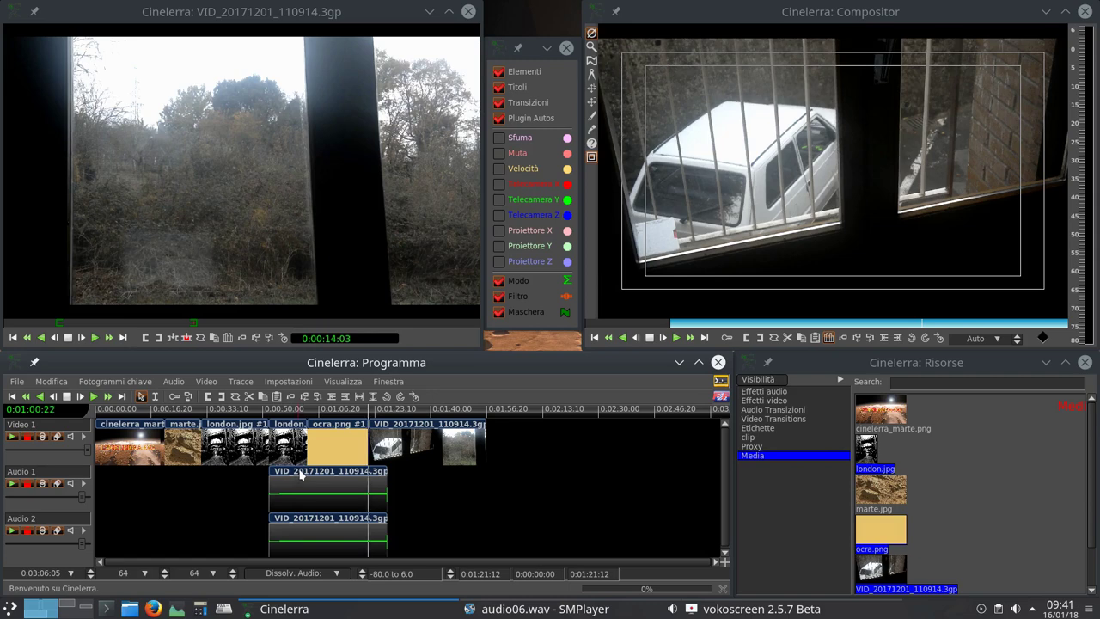
drag(301, 474, 403, 481)
- Align the video clip and its audio with Align Edits over a selection from about 1:12 to 2:05, and return to drag-and-drop editing
click(155, 396)
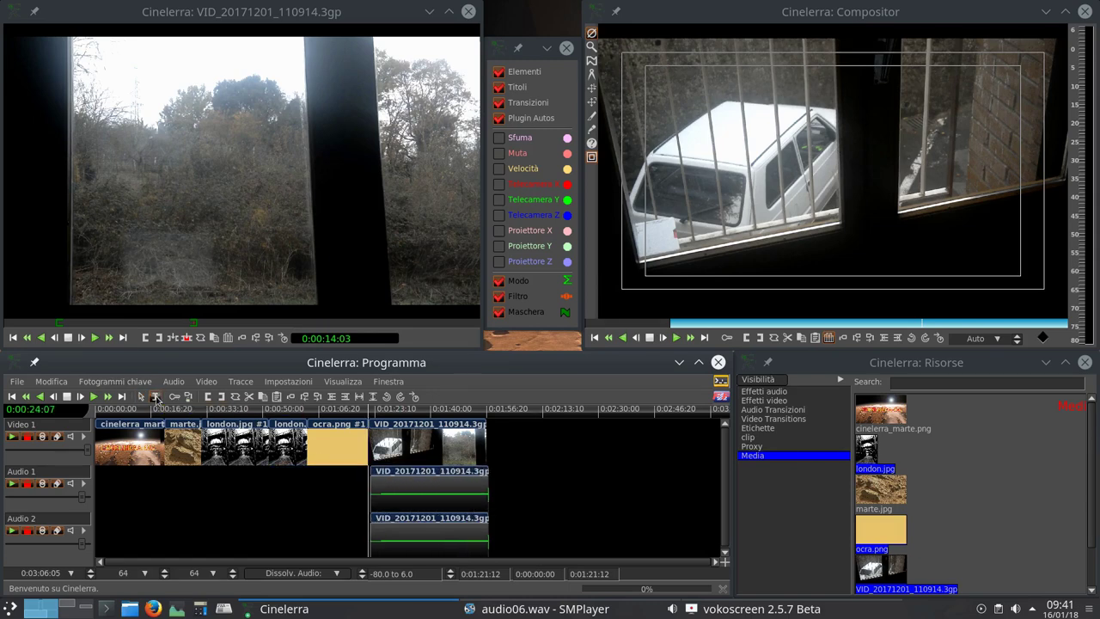
drag(337, 464, 519, 489)
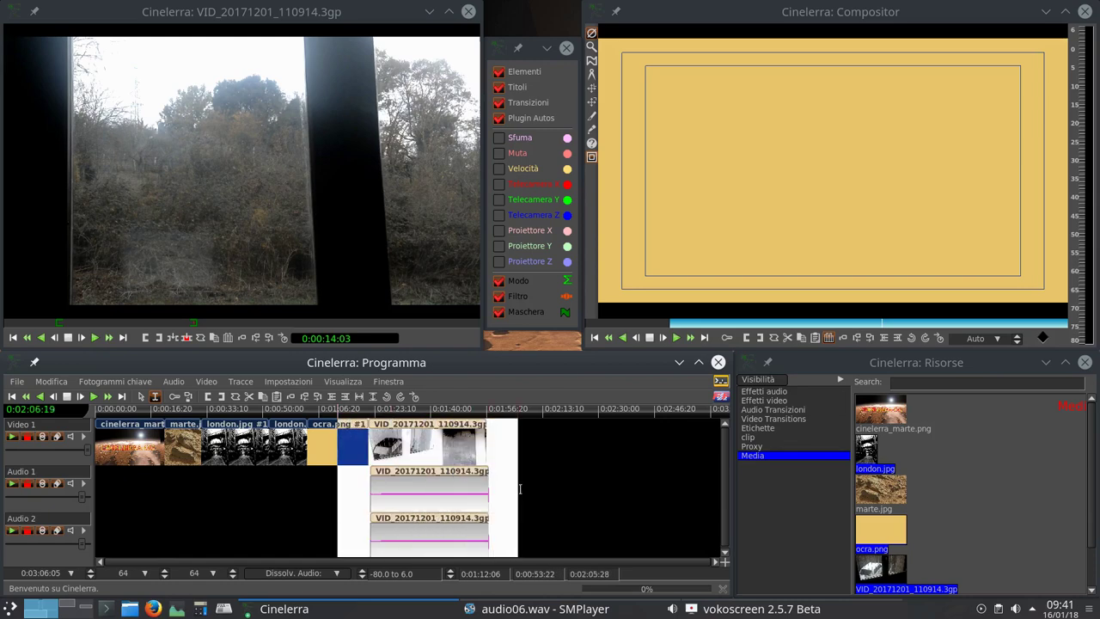
click(52, 382)
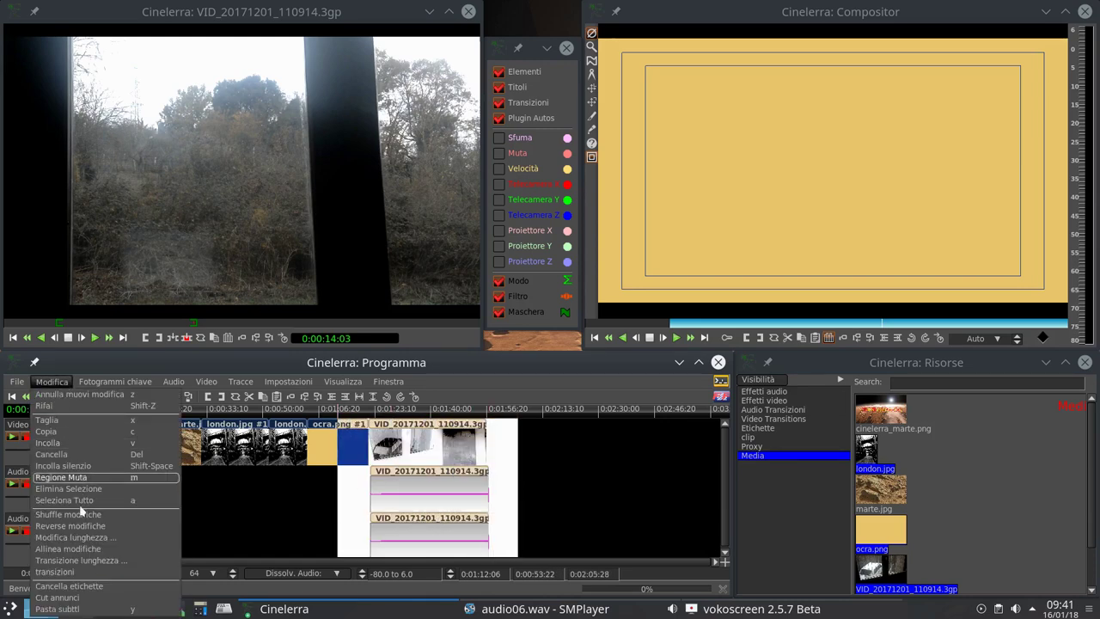
click(82, 555)
click(269, 506)
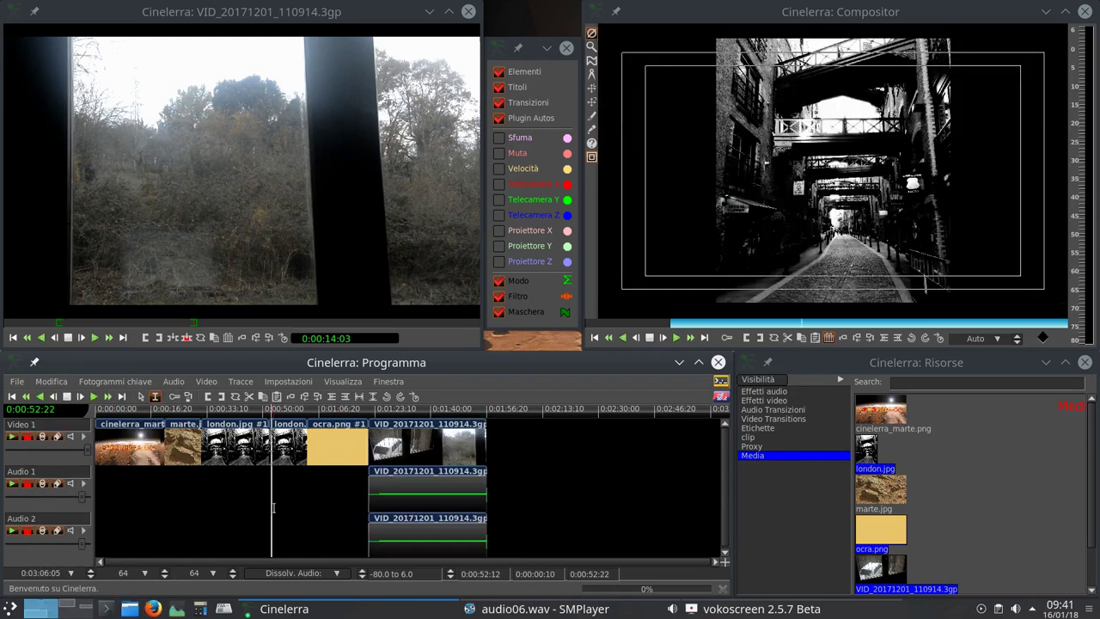
click(140, 397)
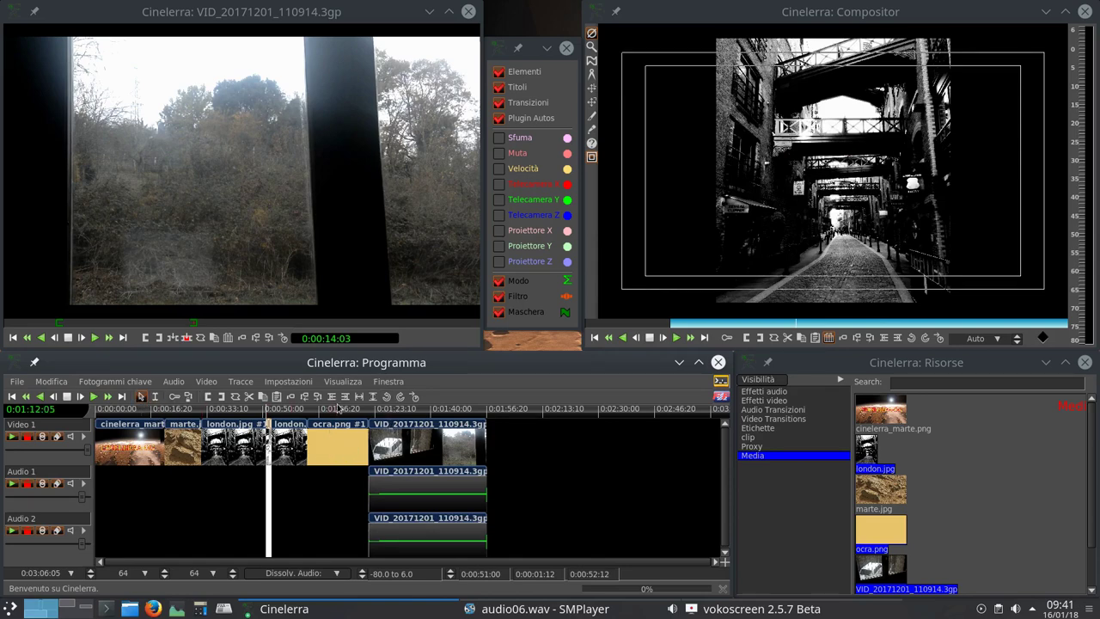
click(337, 413)
drag(408, 429, 429, 425)
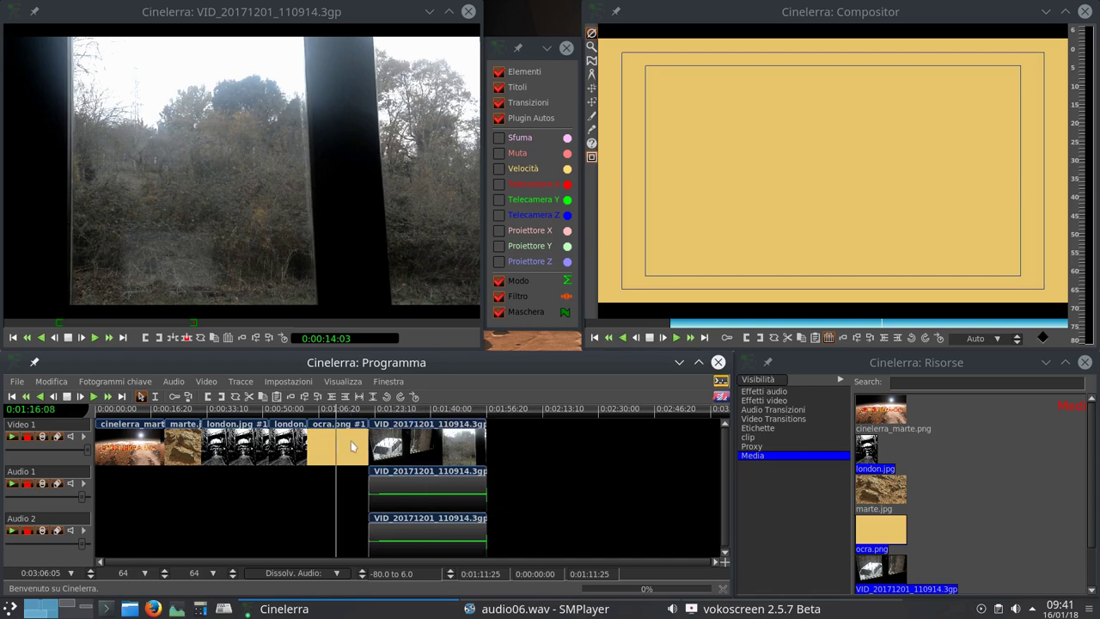
drag(302, 443, 363, 438)
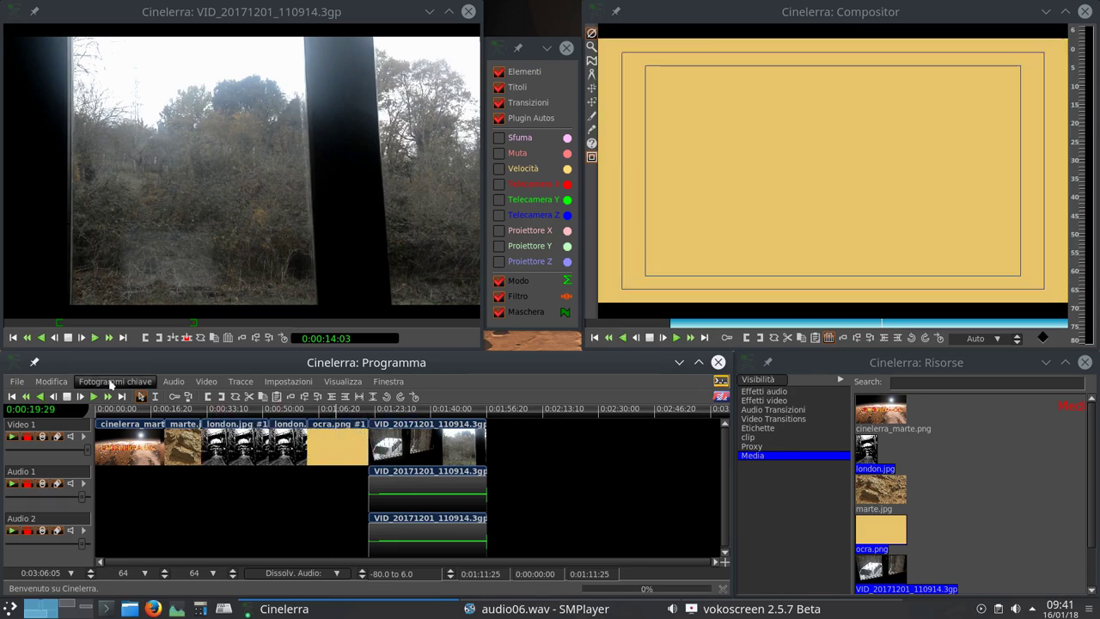
click(51, 381)
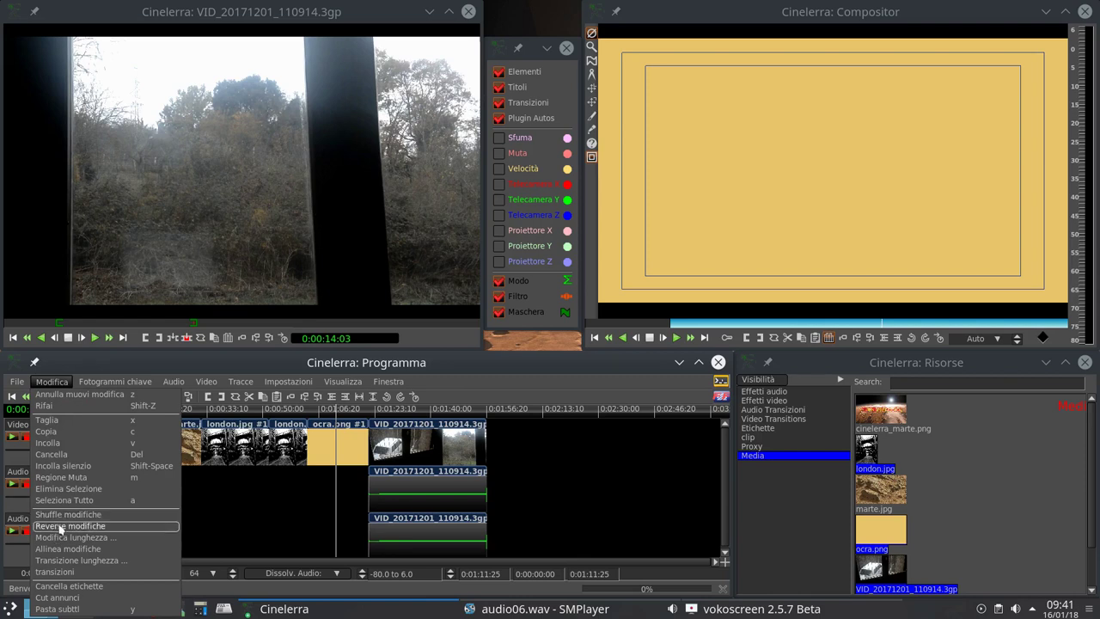
click(96, 526)
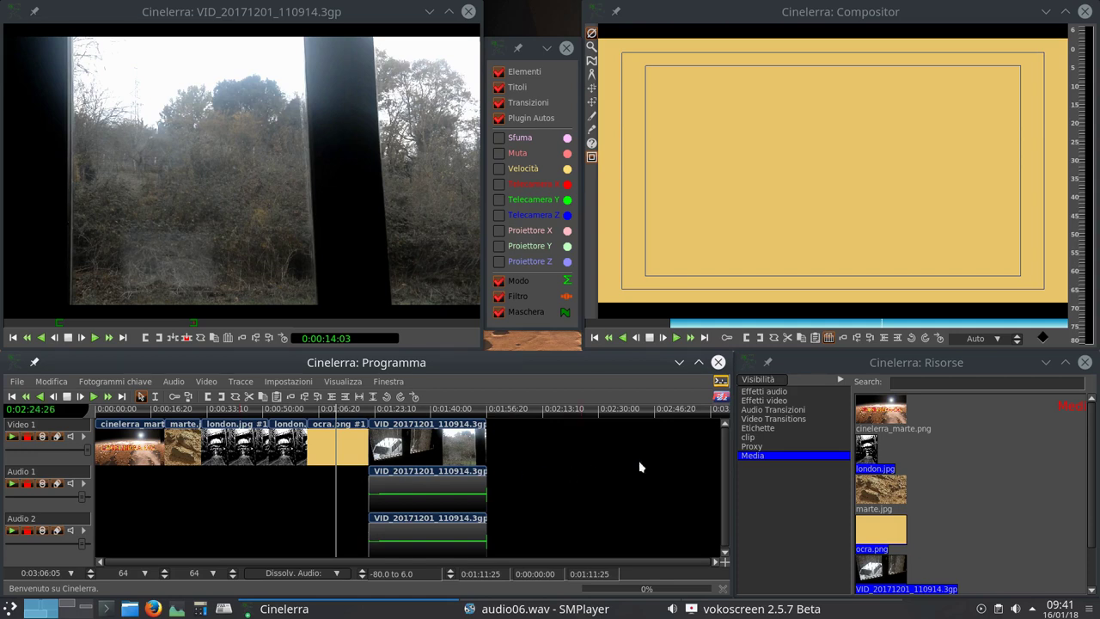
- Insert cinelerra_marte.png between ocra.png and the video clip on Video 1, and lengthen it
drag(881, 409, 368, 457)
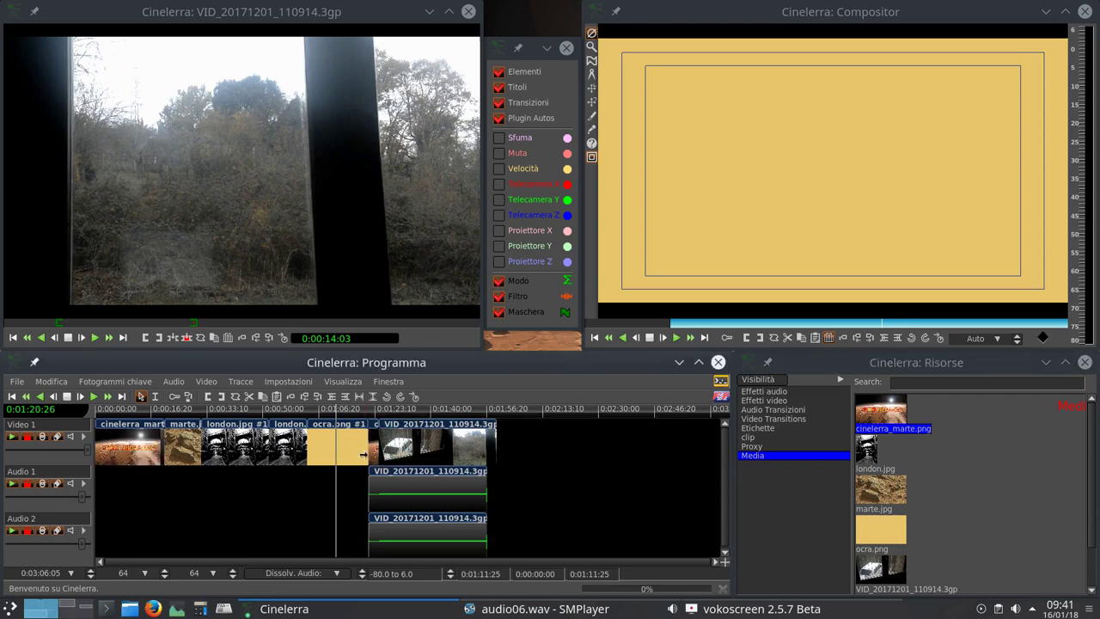
drag(379, 443, 423, 442)
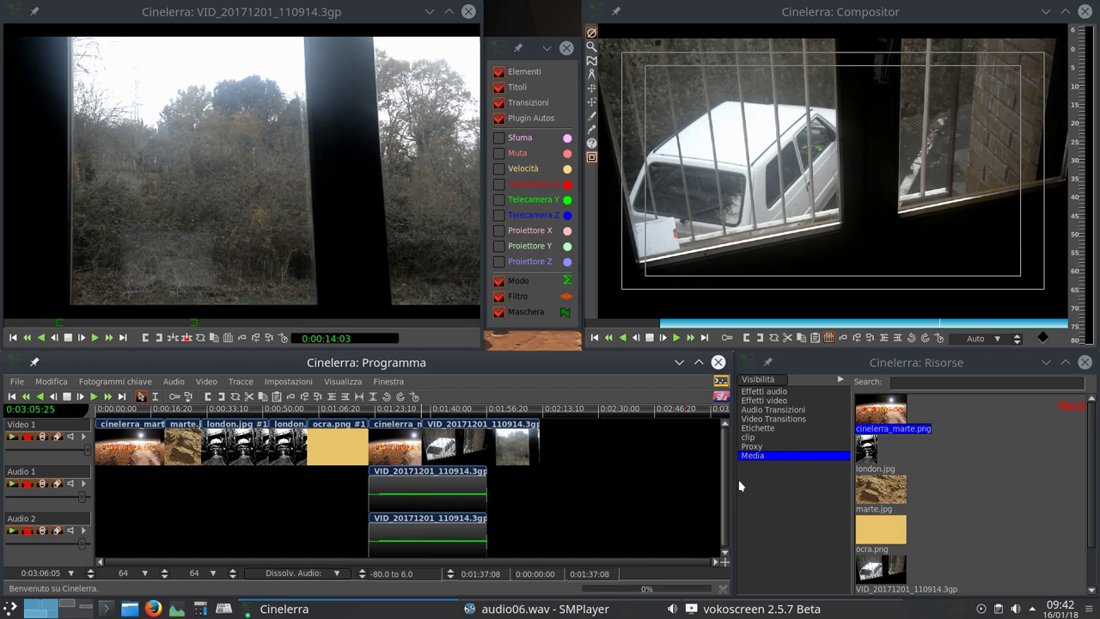
- Insert ocra.png between the opening cinelerra_marte.png clip and marte.jpg on Video 1
drag(866, 532, 151, 459)
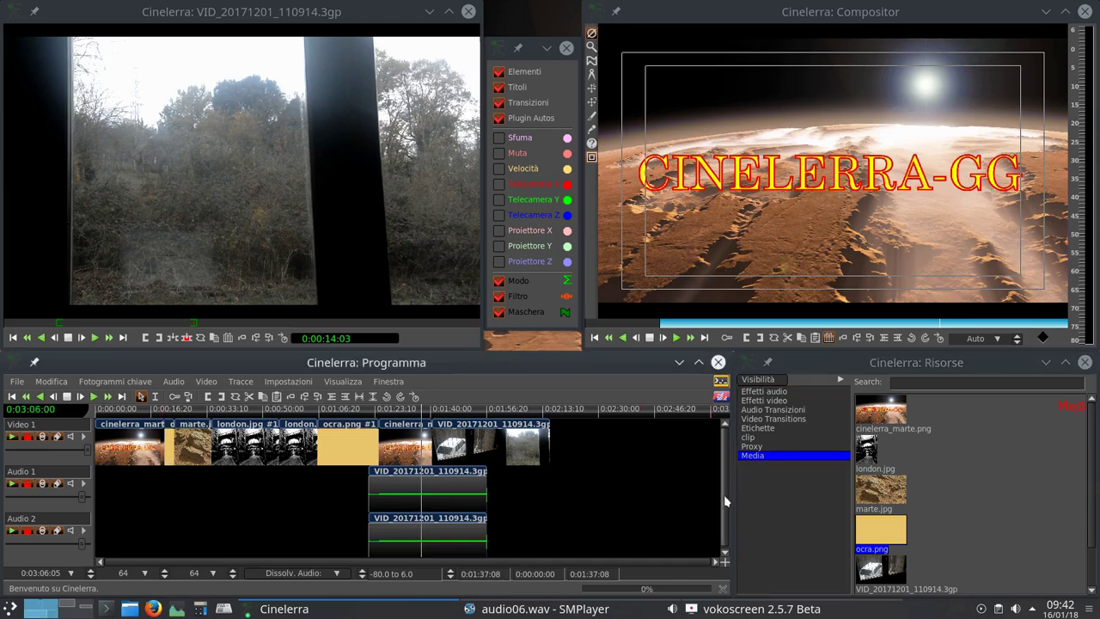
click(868, 537)
drag(885, 541, 650, 485)
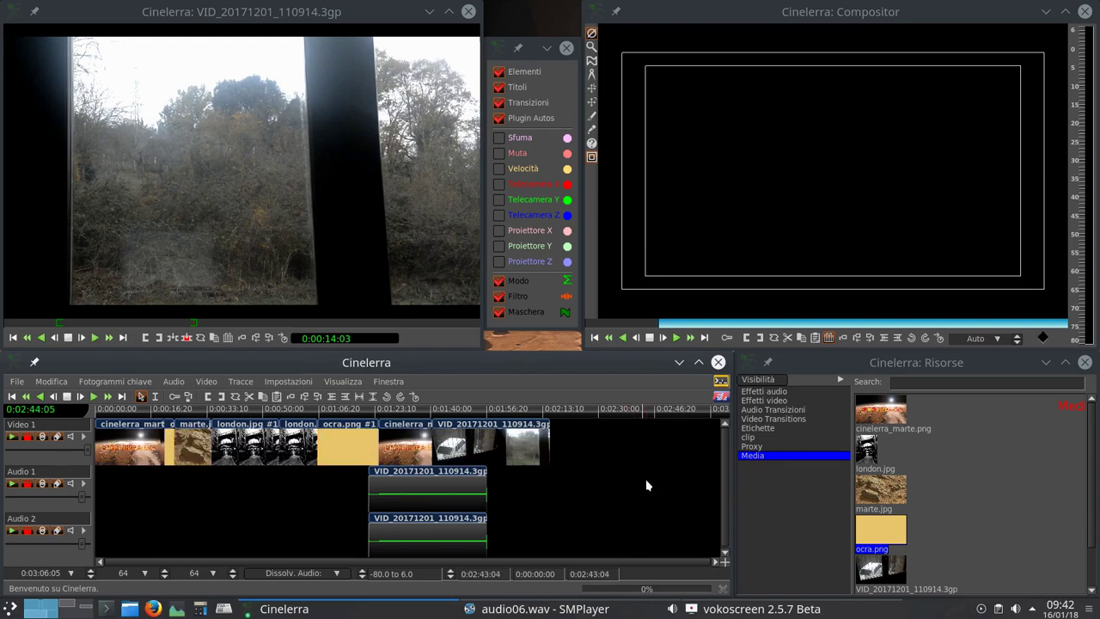
- Move the audio clips to start at the same point as the second cinelerra_marte.png clip
click(643, 483)
drag(398, 478, 407, 483)
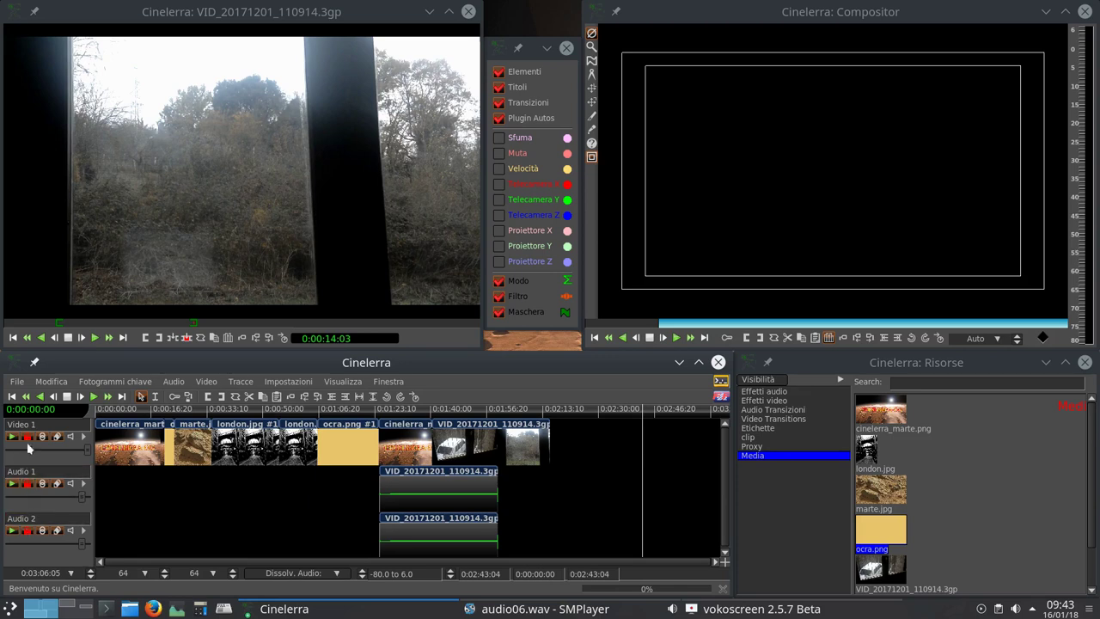
- Disarm the Video 1 track and paste silence into both audio tracks over the span of the second cinelerra_marte.png clip
click(65, 472)
click(239, 547)
key(Home)
click(365, 458)
click(408, 428)
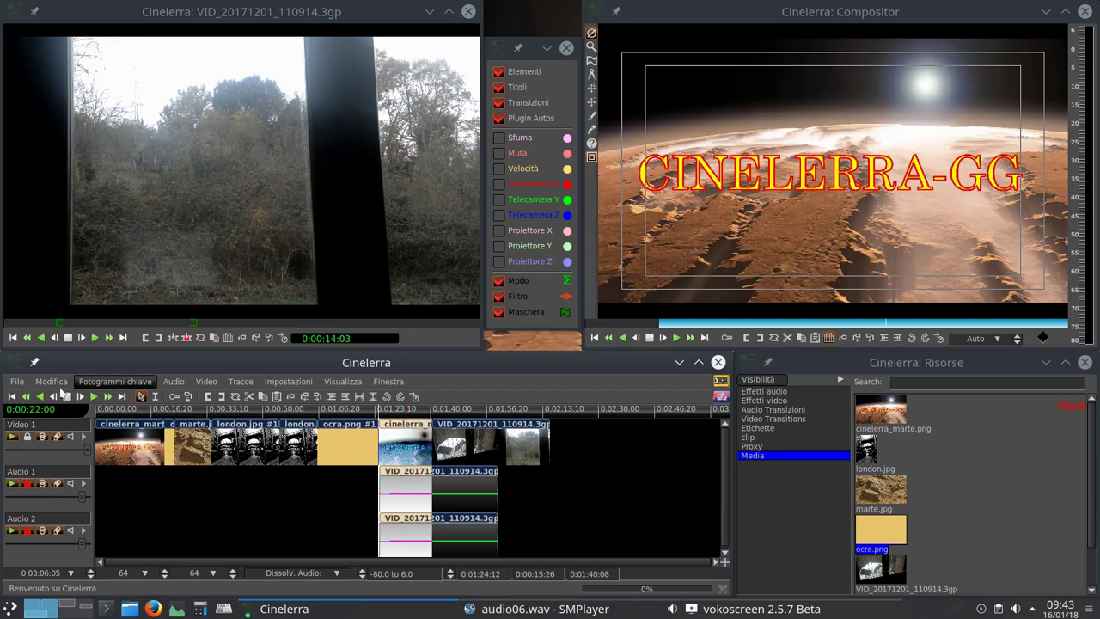
click(52, 380)
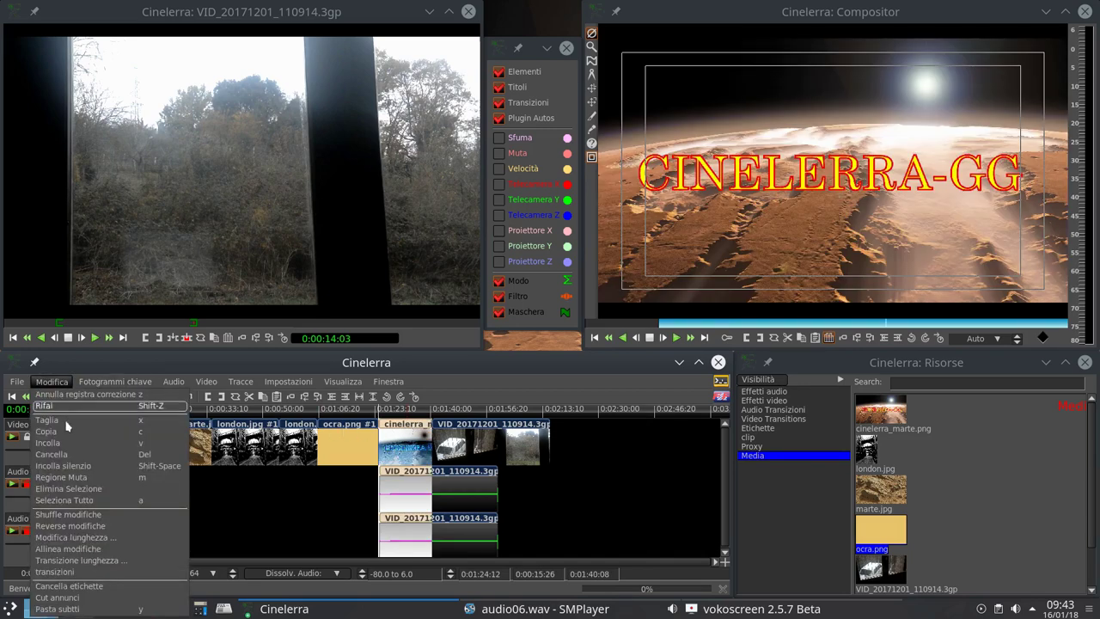
click(64, 466)
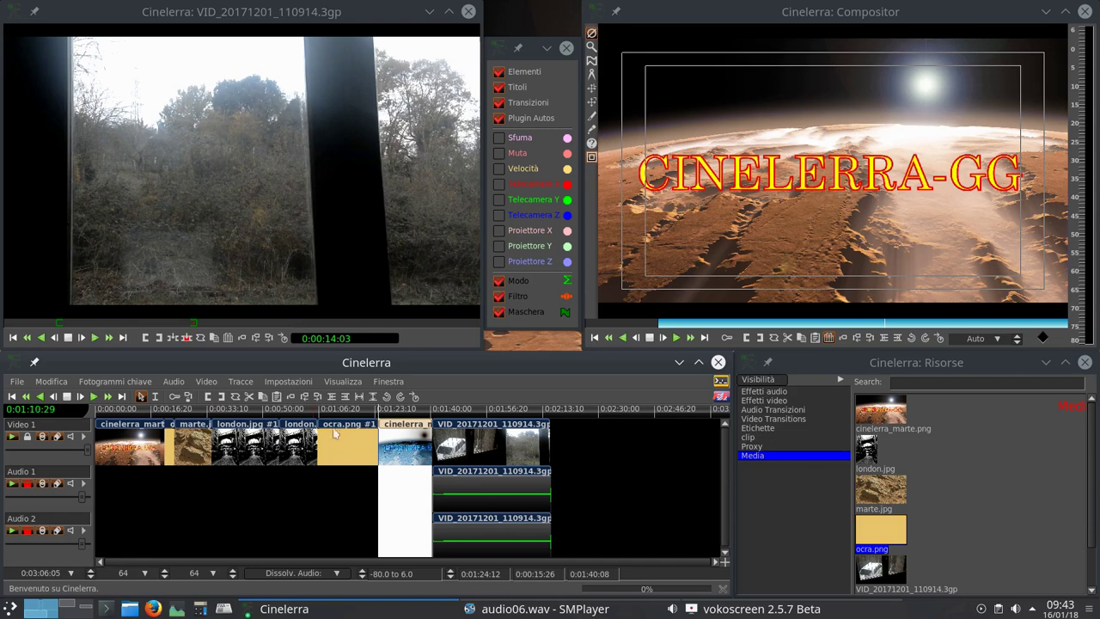
click(334, 434)
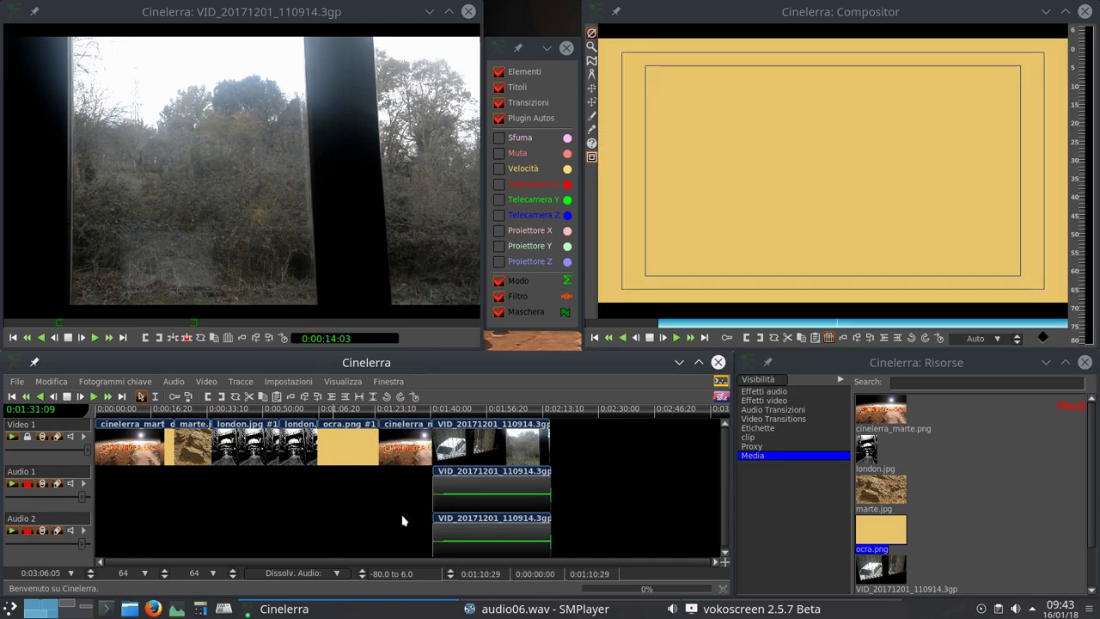
- Rearm Video 1 and align the video clip with its audio using Align Edits over a selection from about 1:35 to 2:21
click(28, 436)
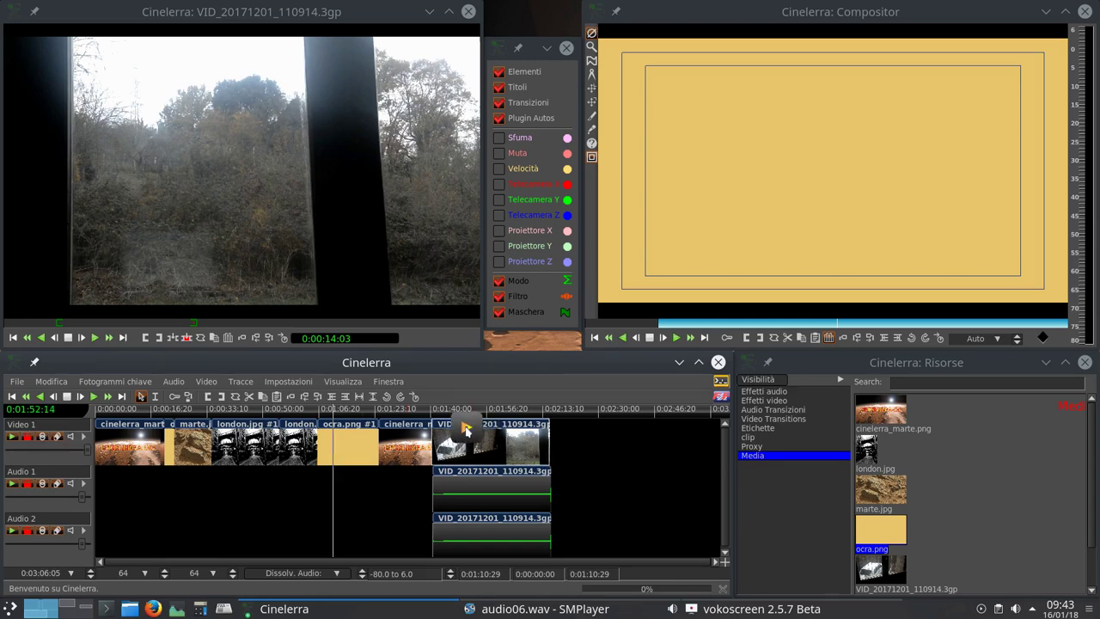
click(154, 396)
drag(415, 482, 561, 480)
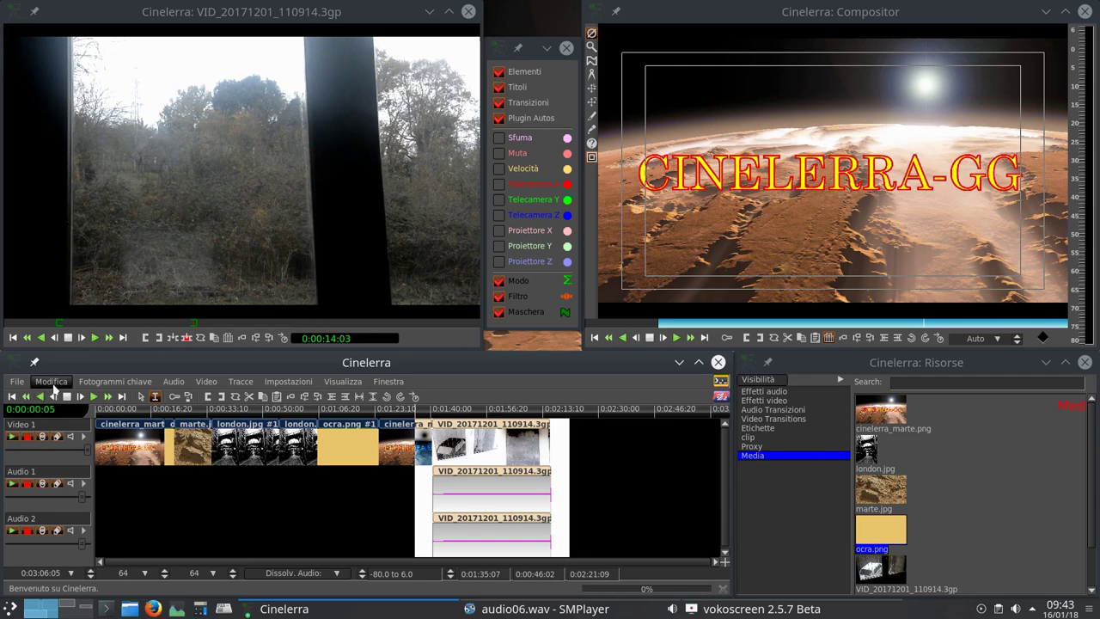
click(52, 381)
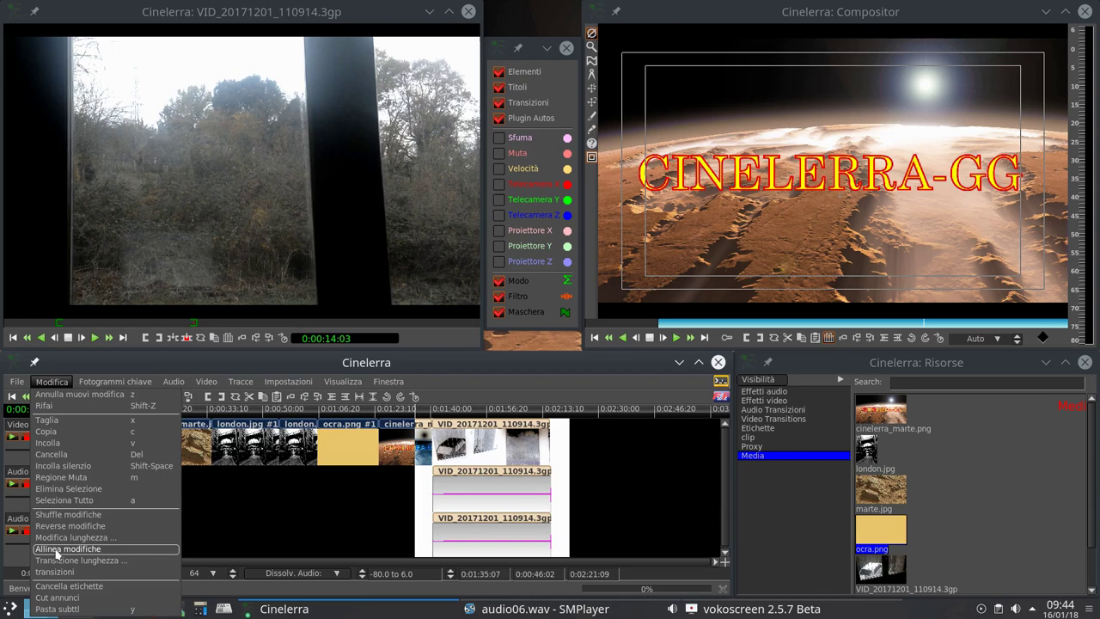
click(56, 552)
click(342, 523)
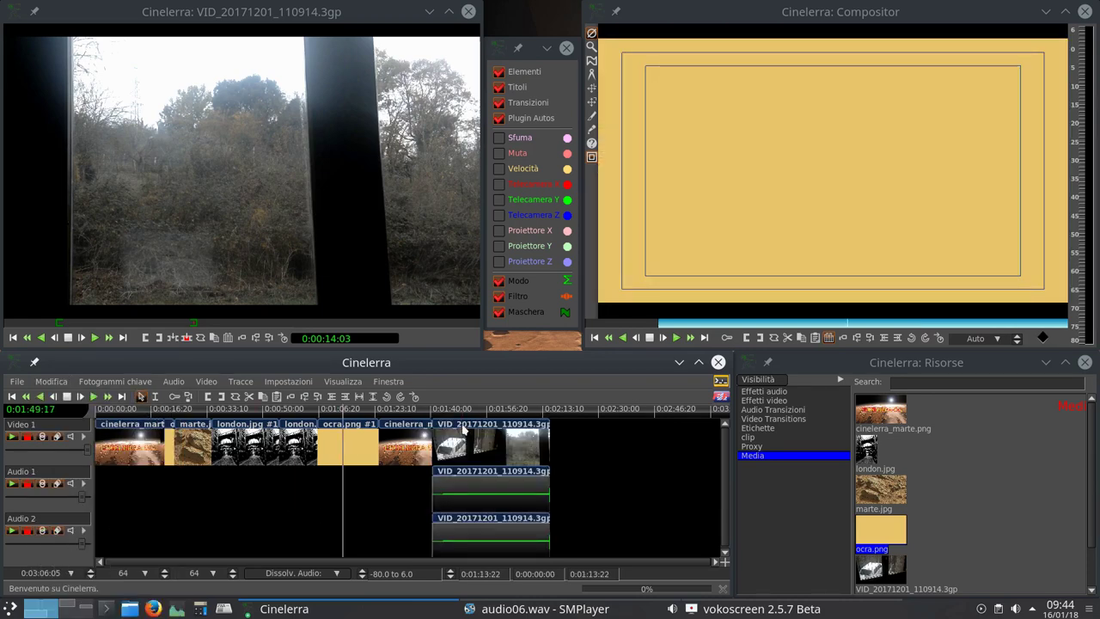
mouse_move(463, 429)
mouse_down()
mouse_move(496, 431)
mouse_move(460, 433)
mouse_move(468, 444)
mouse_up()
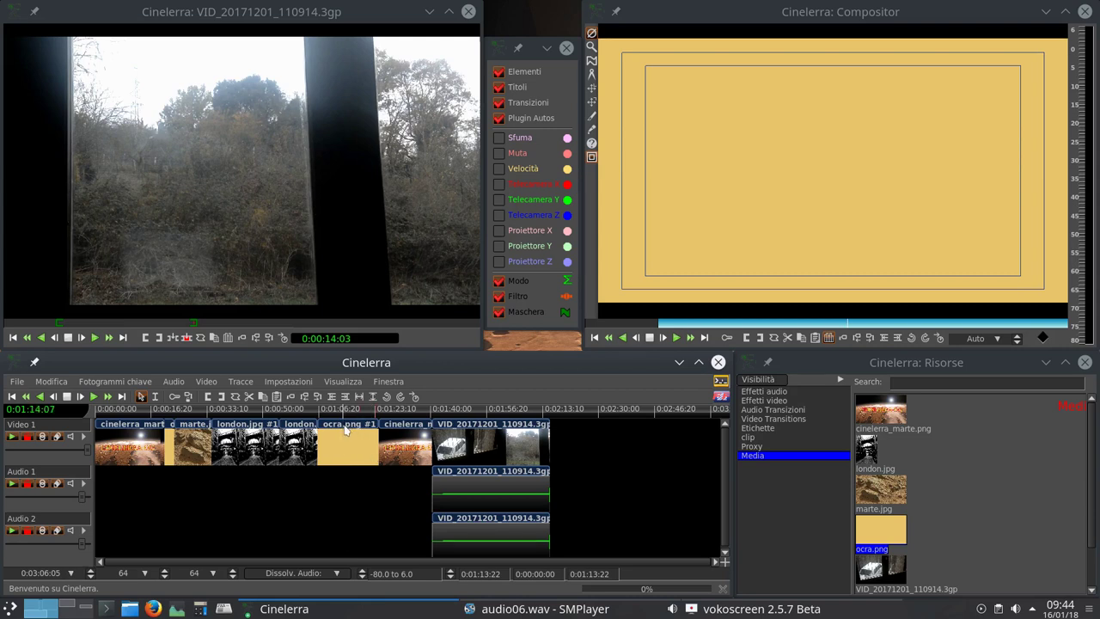
- Add labels at the start and end of the video clip, at 0:01:40:15 and 0:02:15:15
mouse_move(349, 431)
mouse_down()
mouse_move(383, 436)
mouse_move(112, 434)
mouse_move(371, 450)
mouse_move(211, 444)
mouse_move(341, 452)
mouse_up()
click(432, 420)
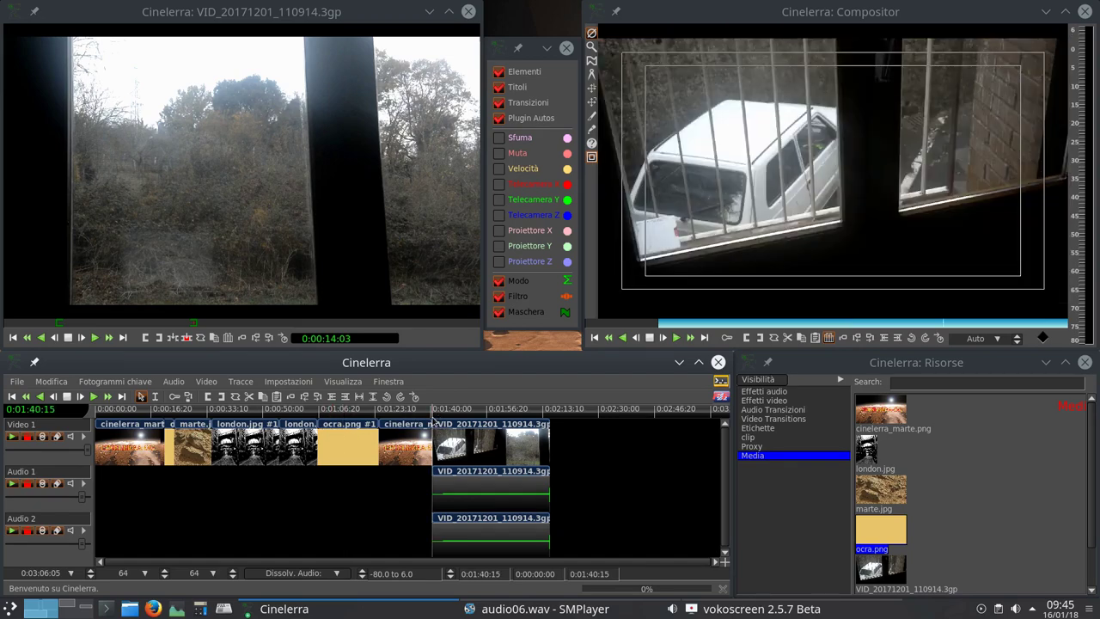
click(550, 420)
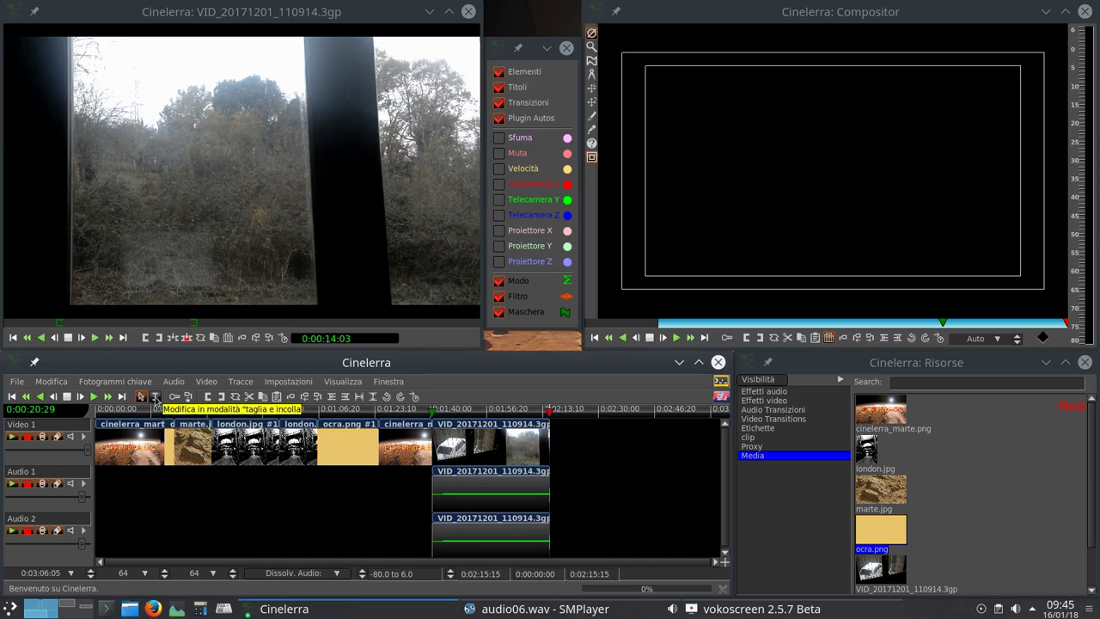
- In cut-and-paste editing mode, copy the span from 0:31:07 to 0:46:02 and paste it inside the later ocra.png clip at 1:16:04
click(154, 396)
drag(200, 453, 249, 446)
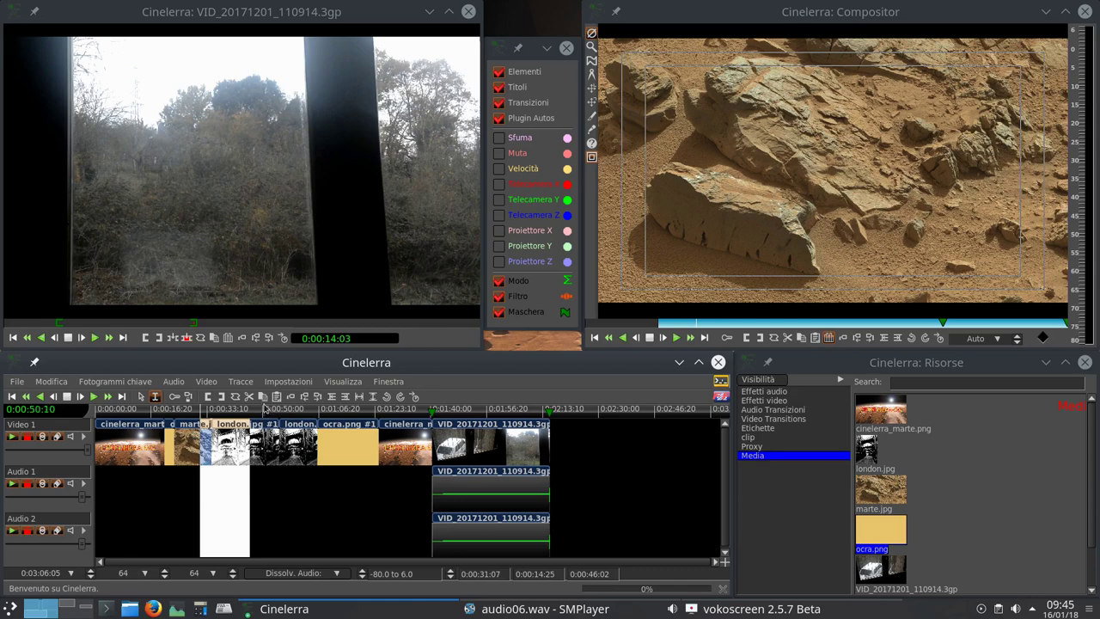
click(351, 446)
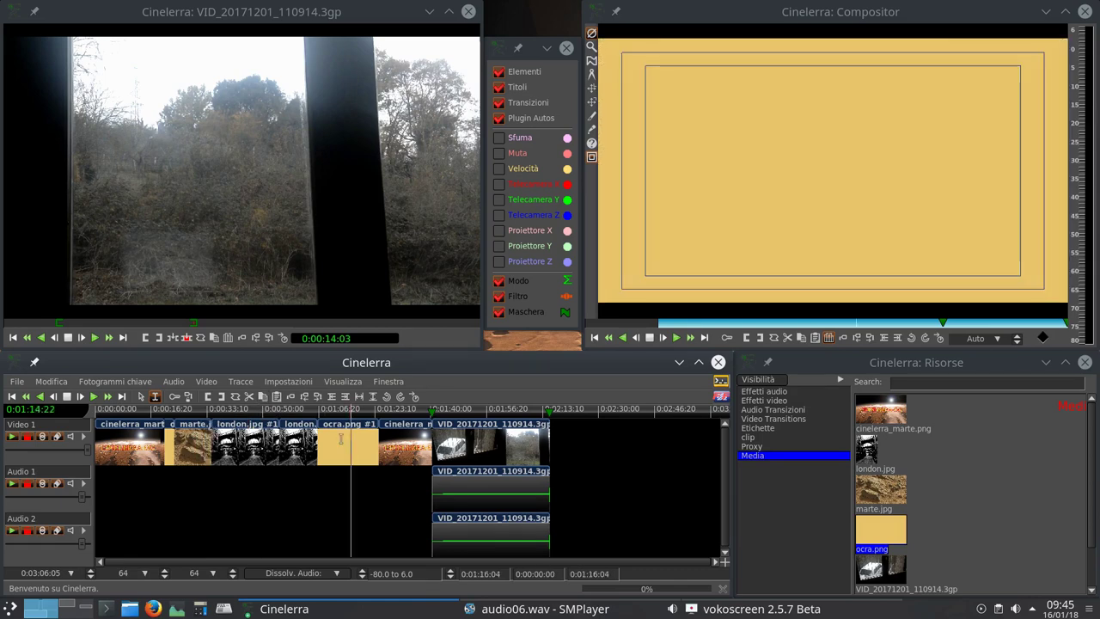
click(277, 398)
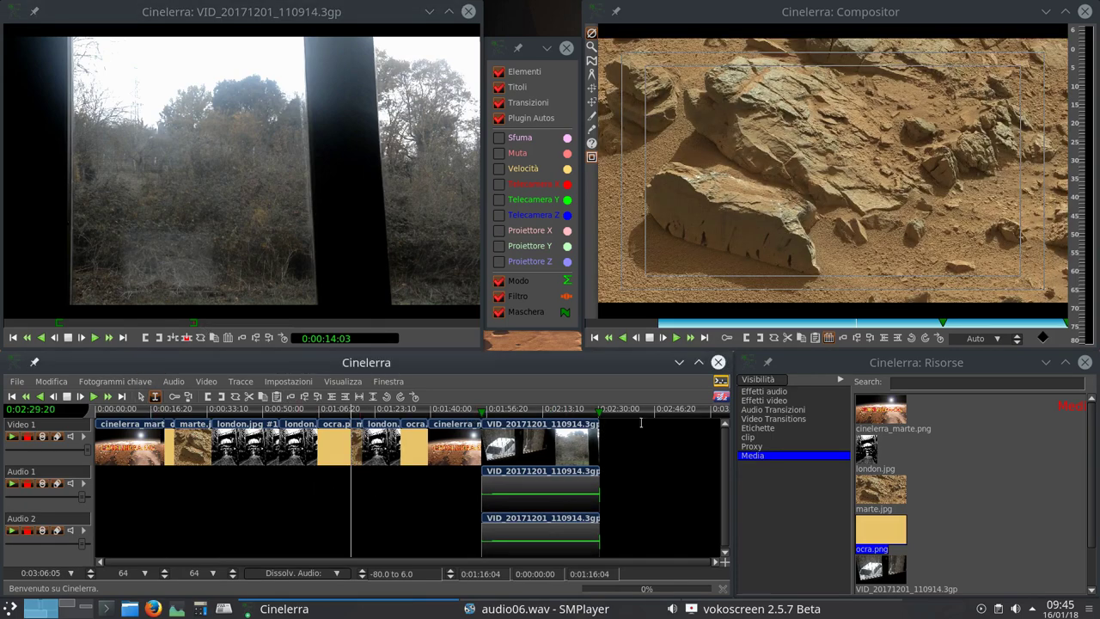
- Try inserting the Spezzone 1 clip before the second cinelerra_marte.png clip, then undo it and return to the media resources
click(757, 437)
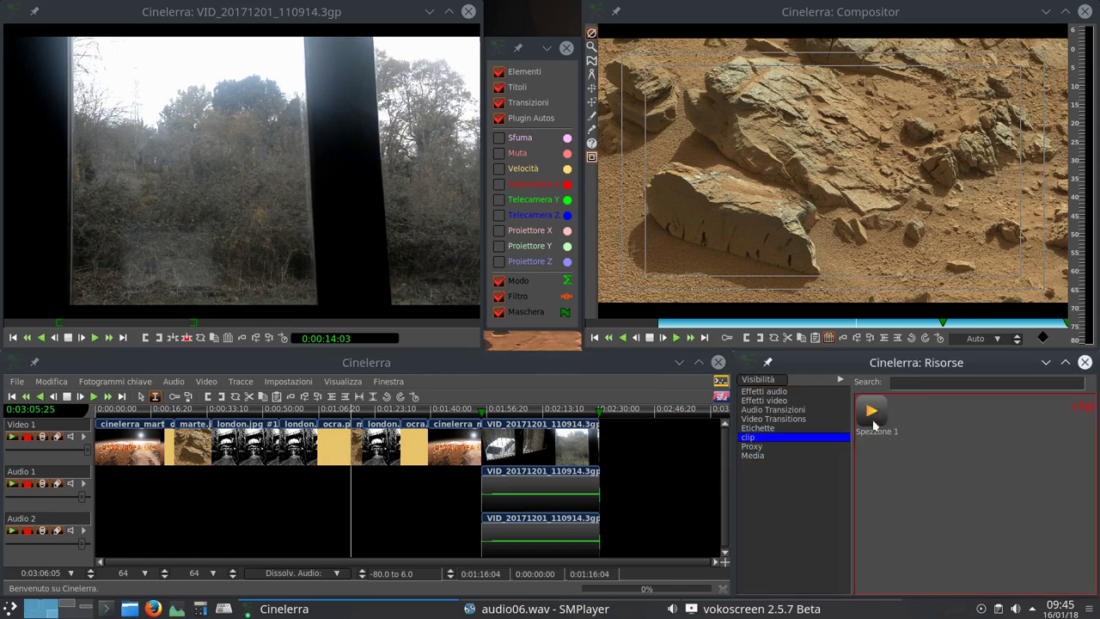
drag(873, 425, 418, 448)
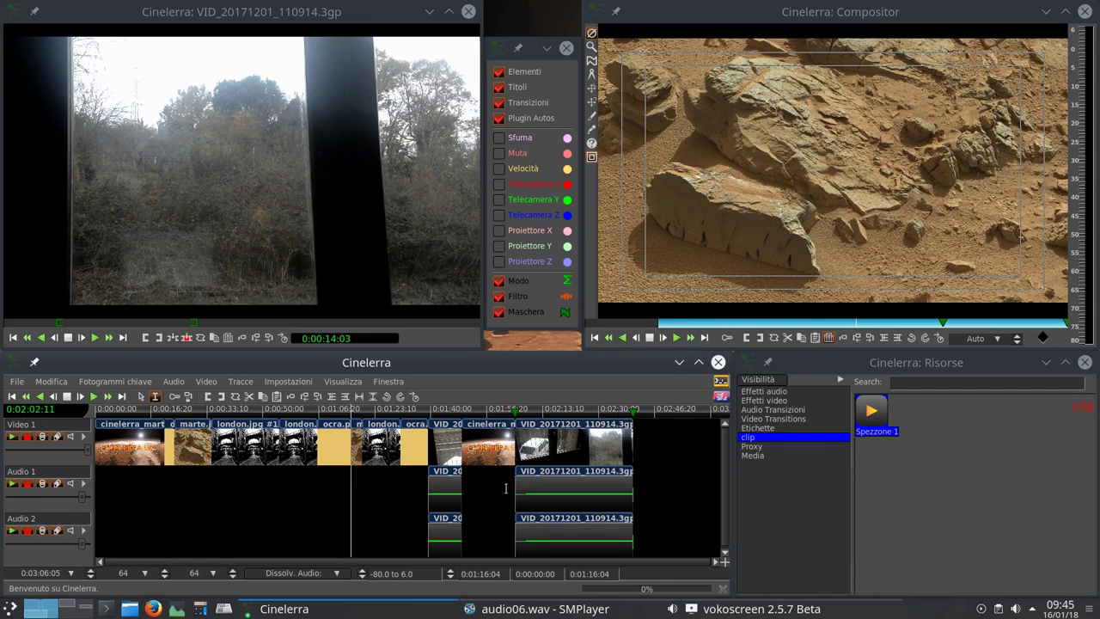
key(z)
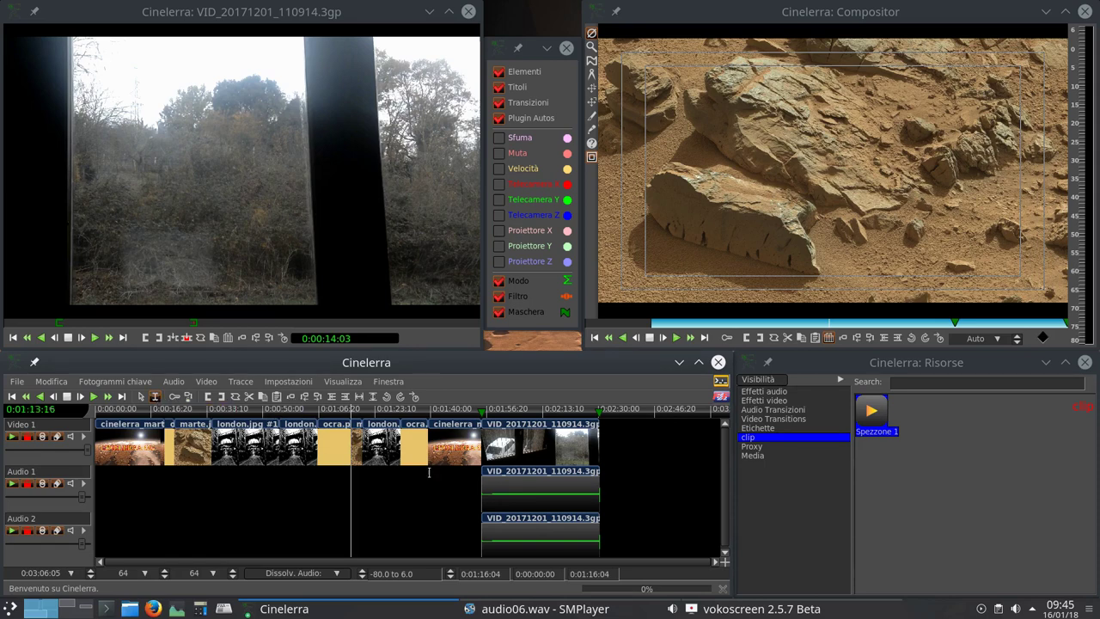
click(761, 464)
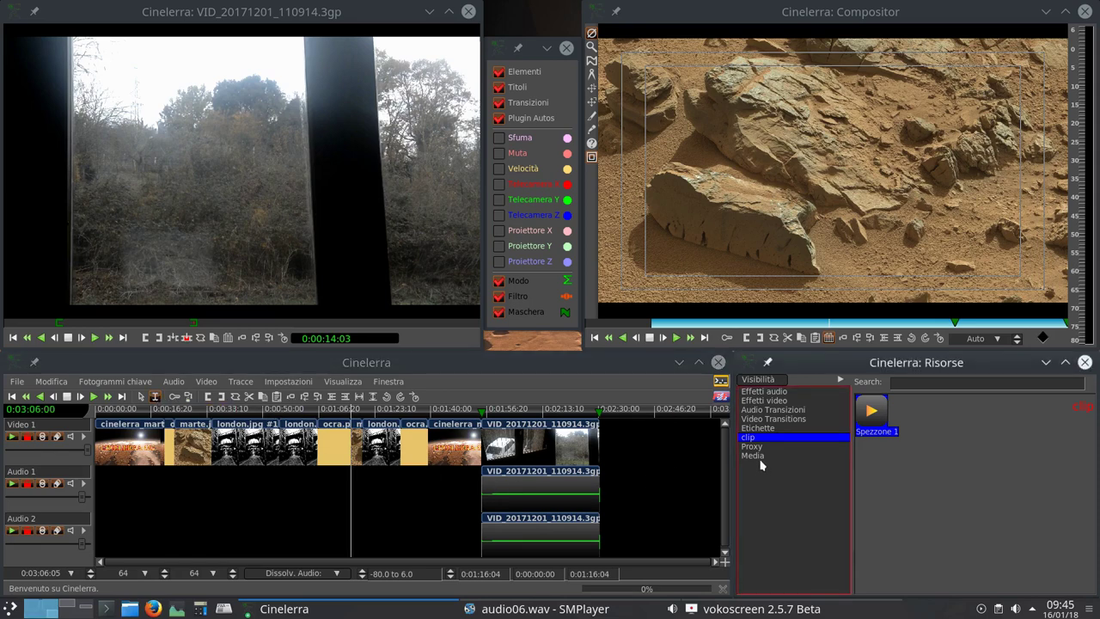
click(753, 455)
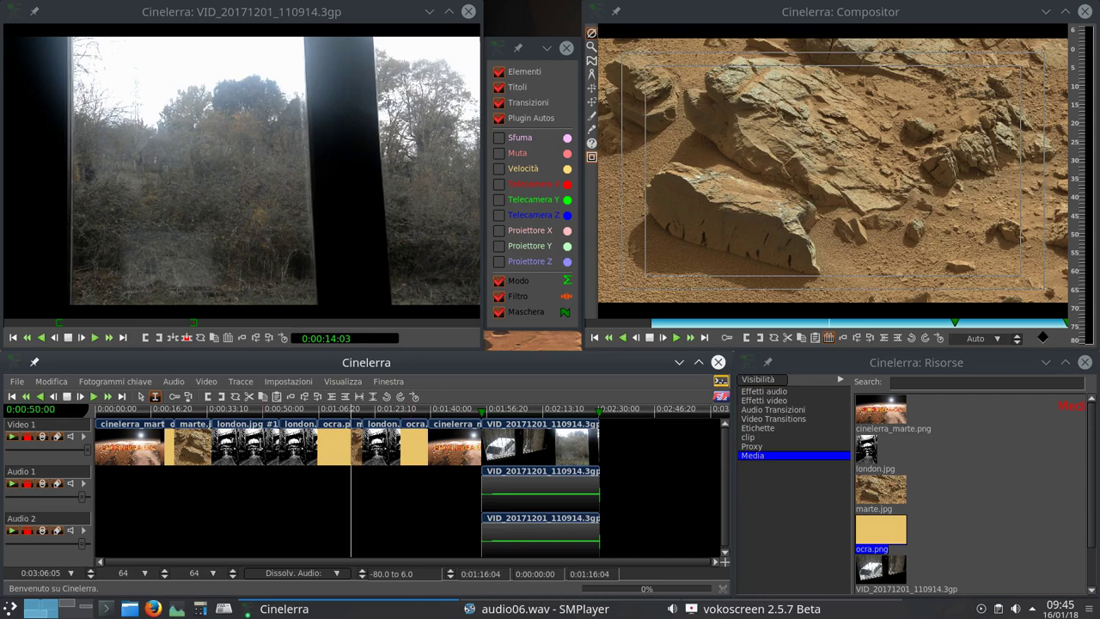
- Try pasting the span copied from 0:45:17 to 0:56:09 into the opening cinelerra_marte.png clip at 0:10:17, then undo it
drag(247, 447, 283, 447)
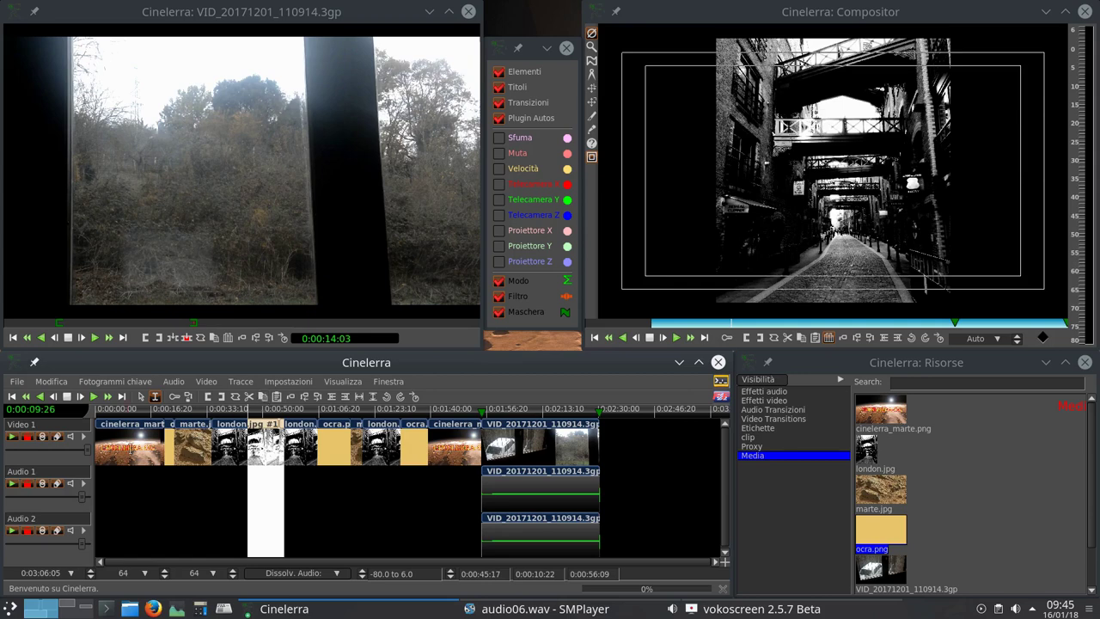
click(130, 448)
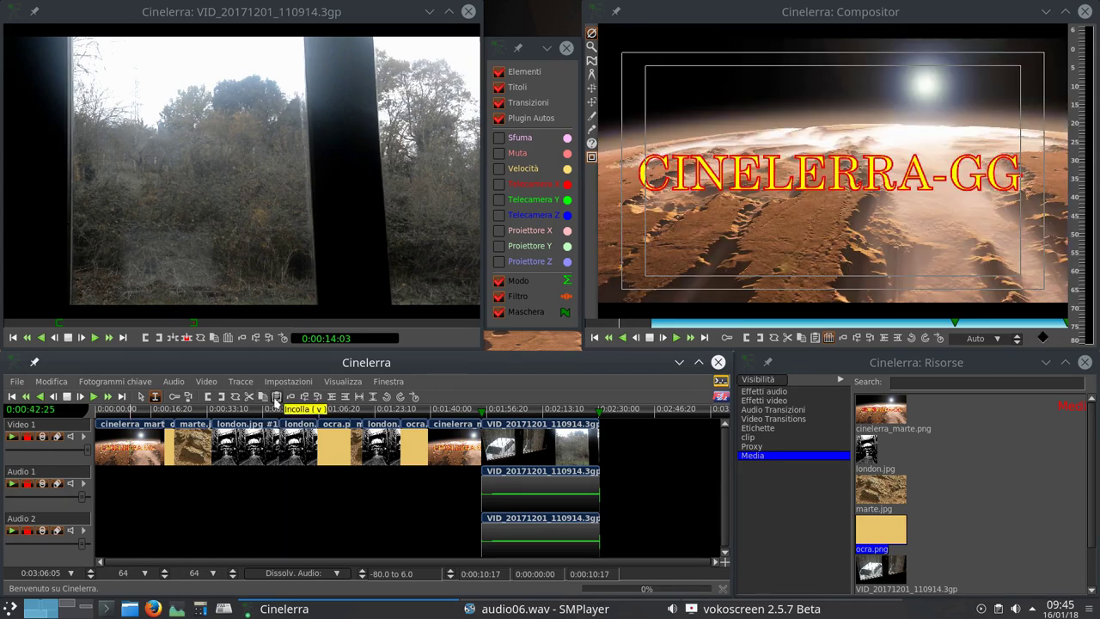
click(275, 398)
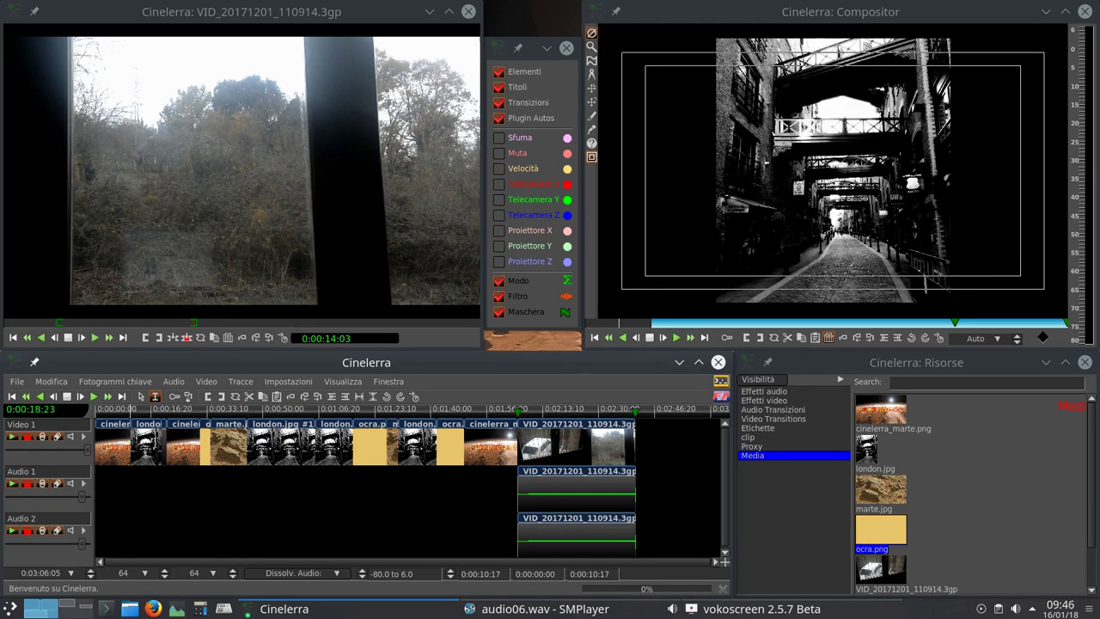
key(z)
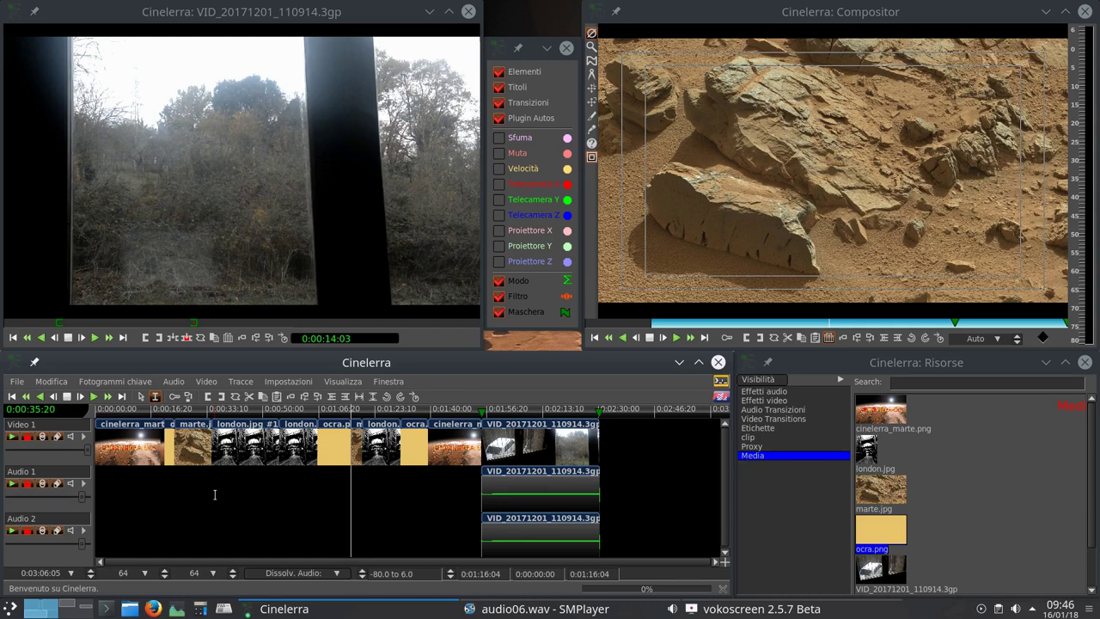
- Cut the span from 0:45:07 to 0:54:18 out of the london.jpg clips
click(247, 448)
drag(248, 449, 278, 450)
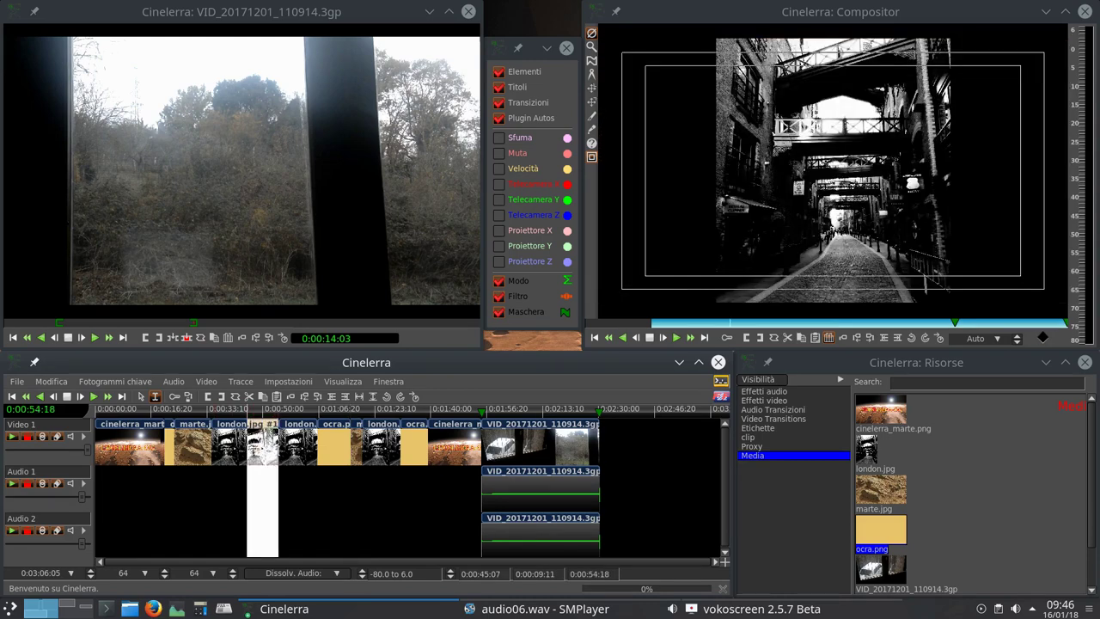
click(249, 396)
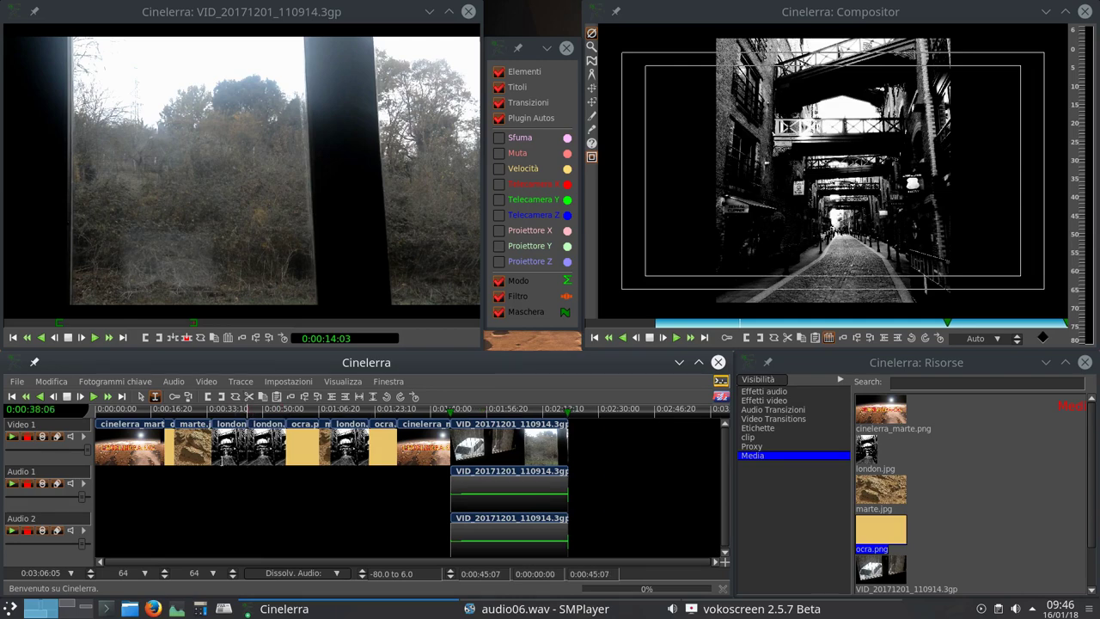
- Try pasting the span copied from 0:30:01 to 0:50:00 into the ocra.png clip at 1:01:23, then undo the paste
double_click(197, 449)
drag(217, 447, 264, 447)
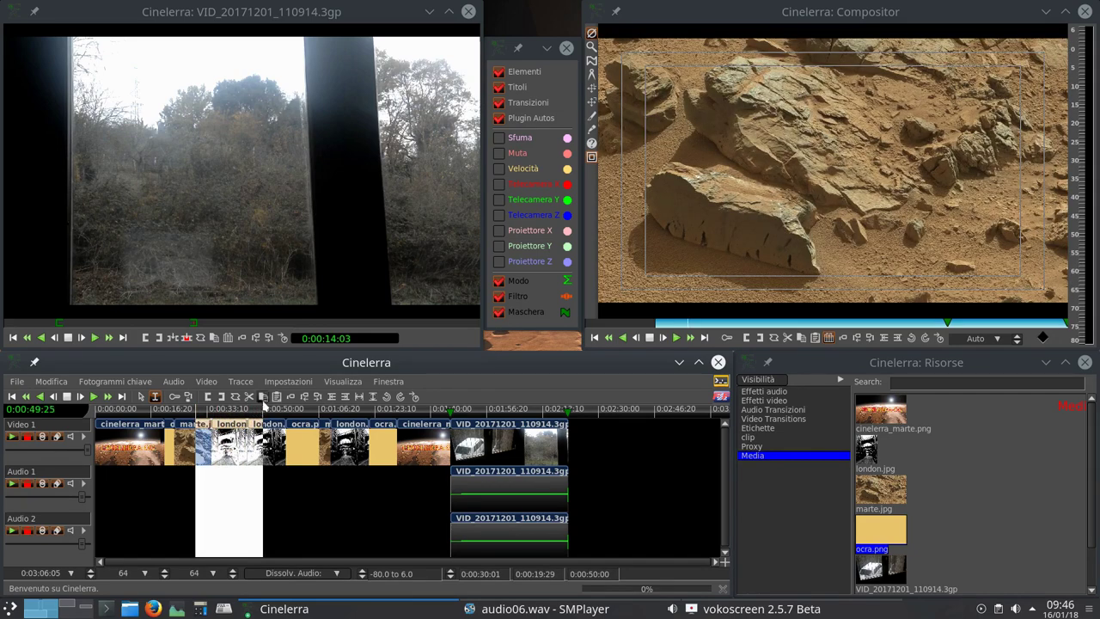
click(302, 443)
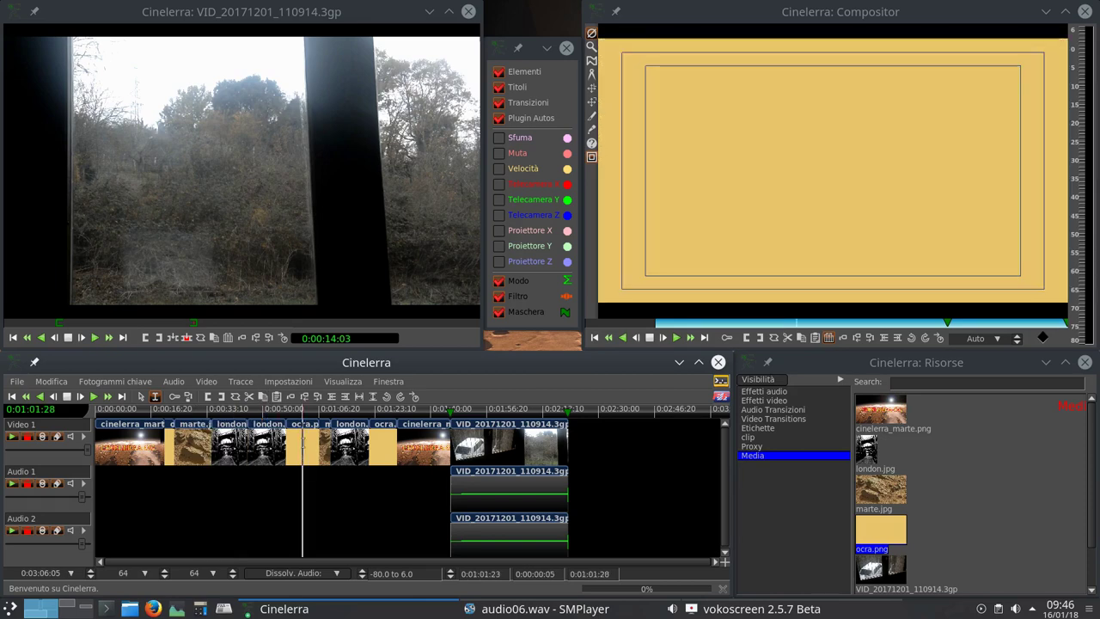
click(277, 397)
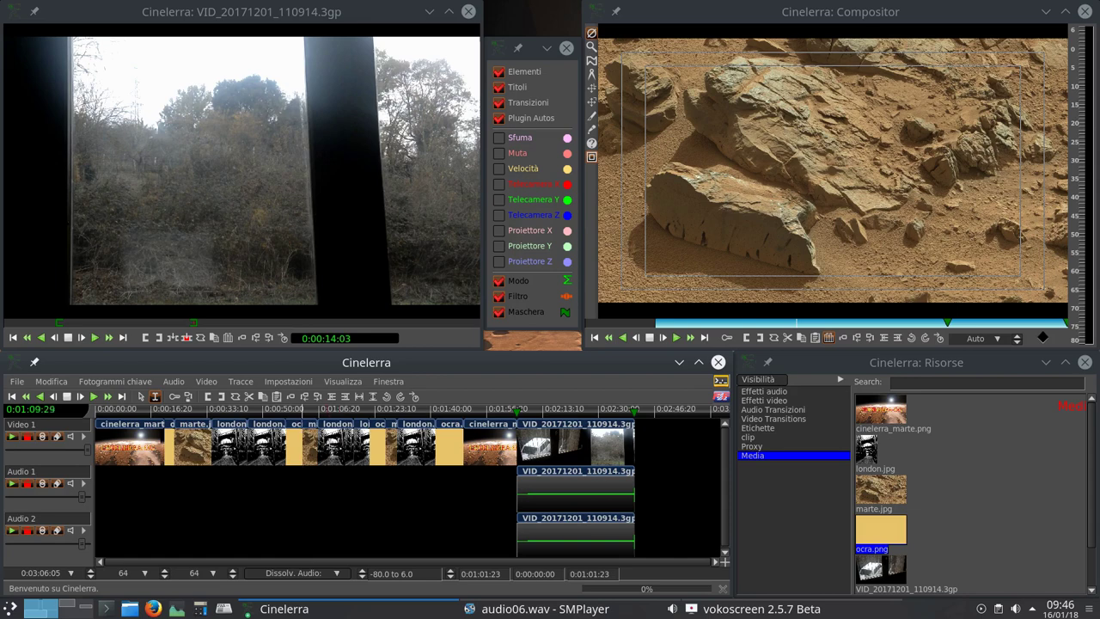
key(z)
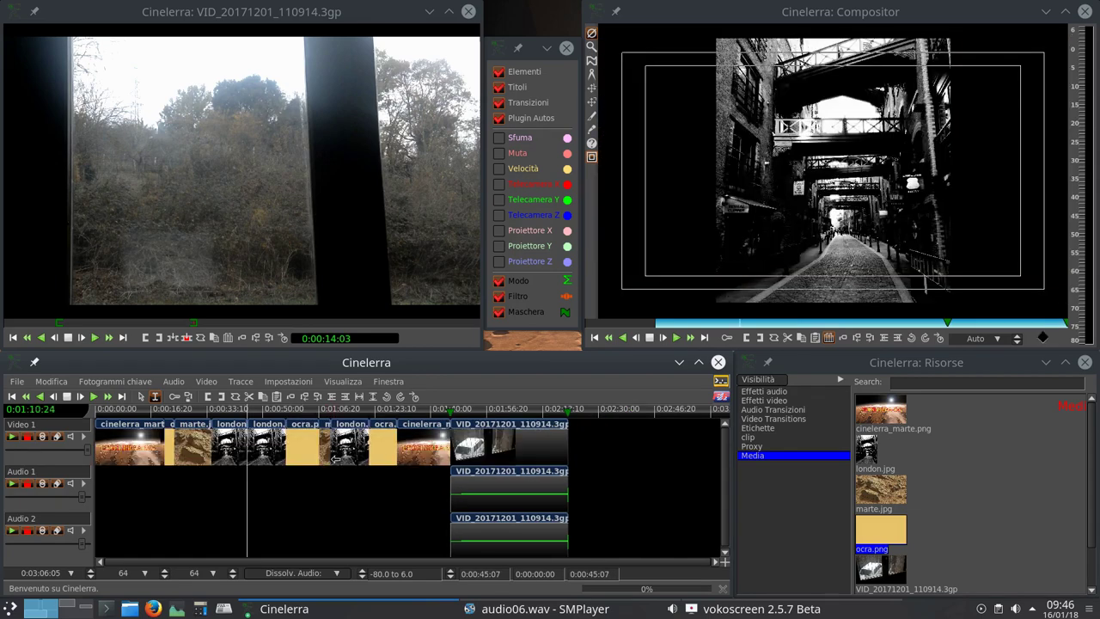
- Set an in point at 1:14:27 and an out point at 1:26:20 on the timeline
click(347, 416)
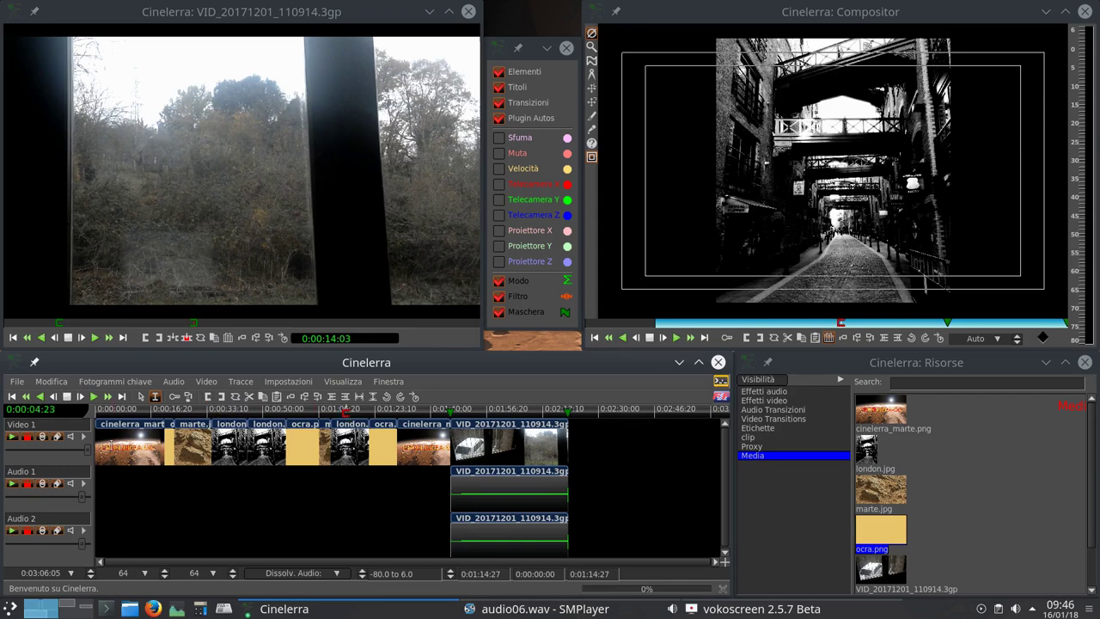
drag(111, 443, 147, 443)
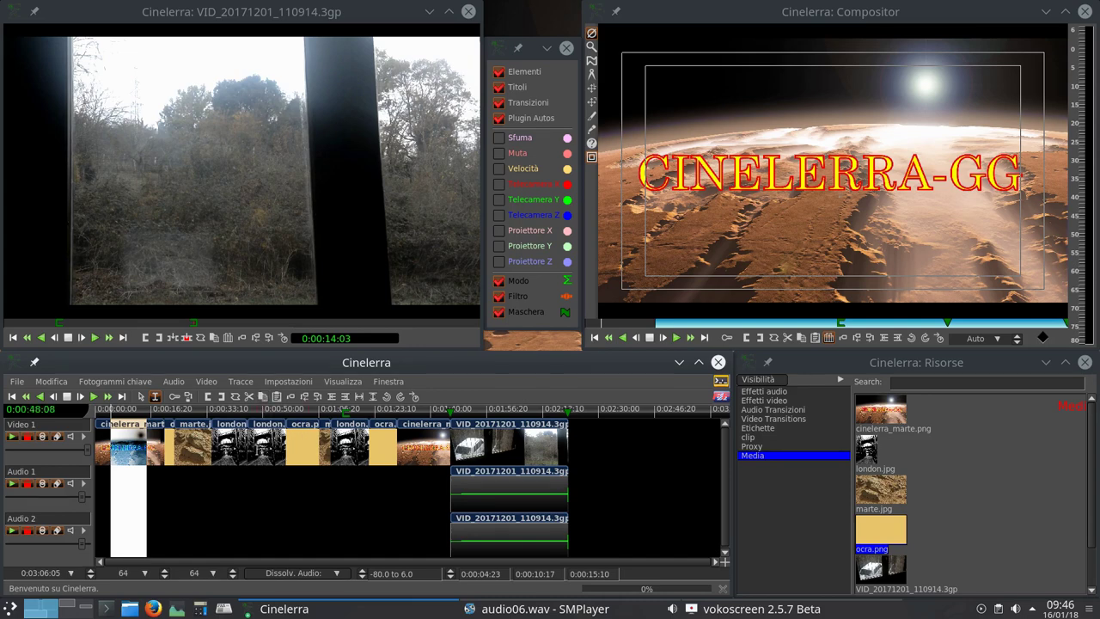
drag(257, 451, 299, 451)
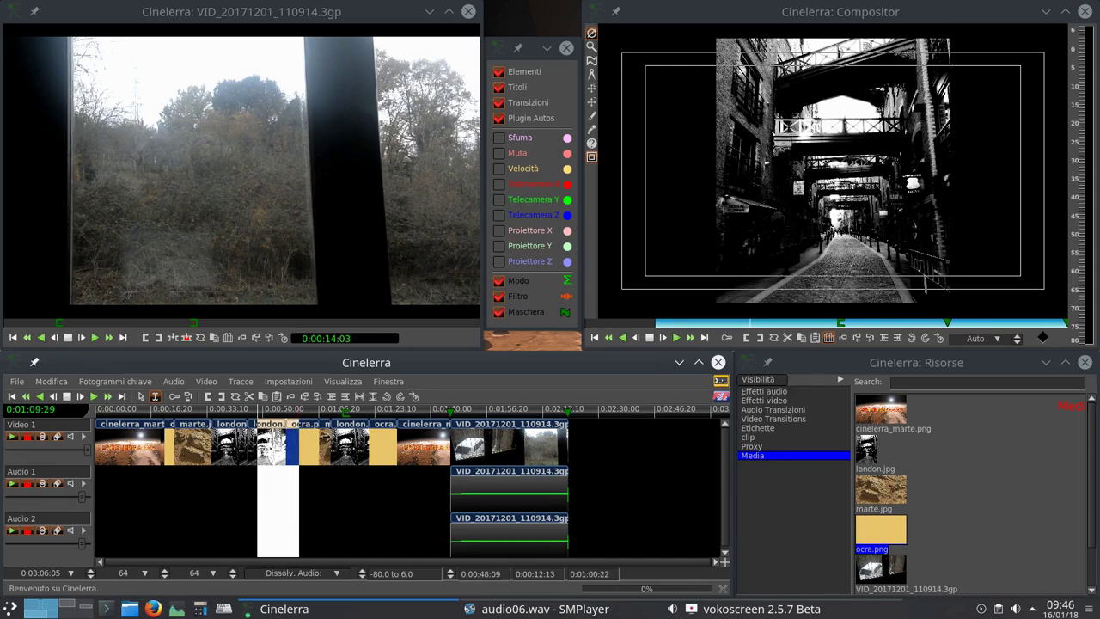
click(386, 418)
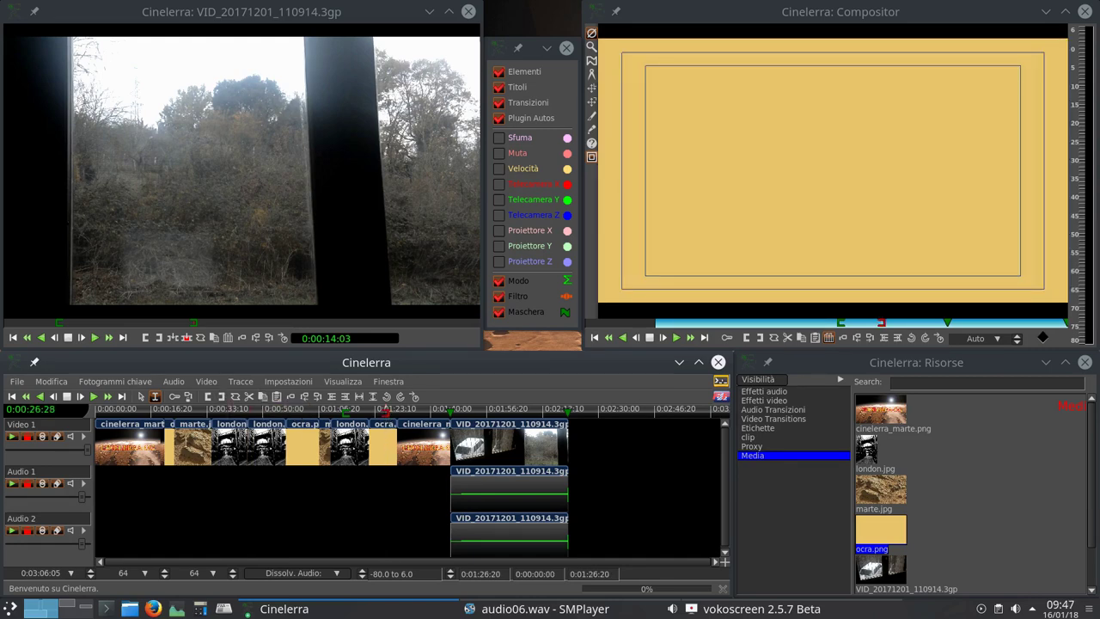
- Try pasting the span from 0:16:06 to 0:32:17 into ocra.png at 1:01:18, then undo the paste and the in and out points
drag(150, 451, 204, 451)
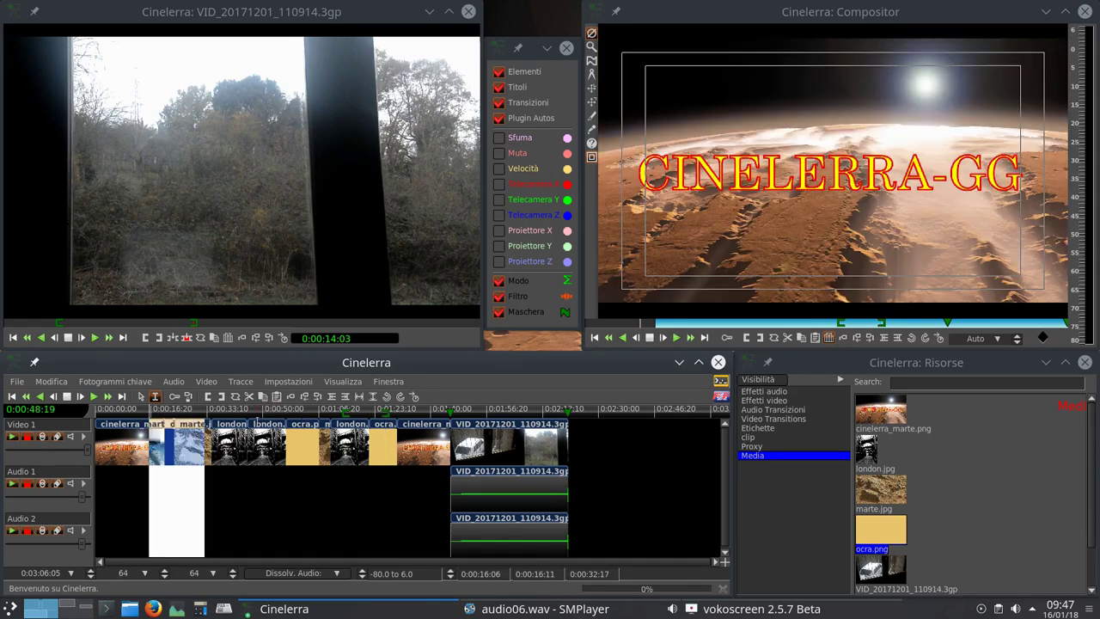
click(302, 445)
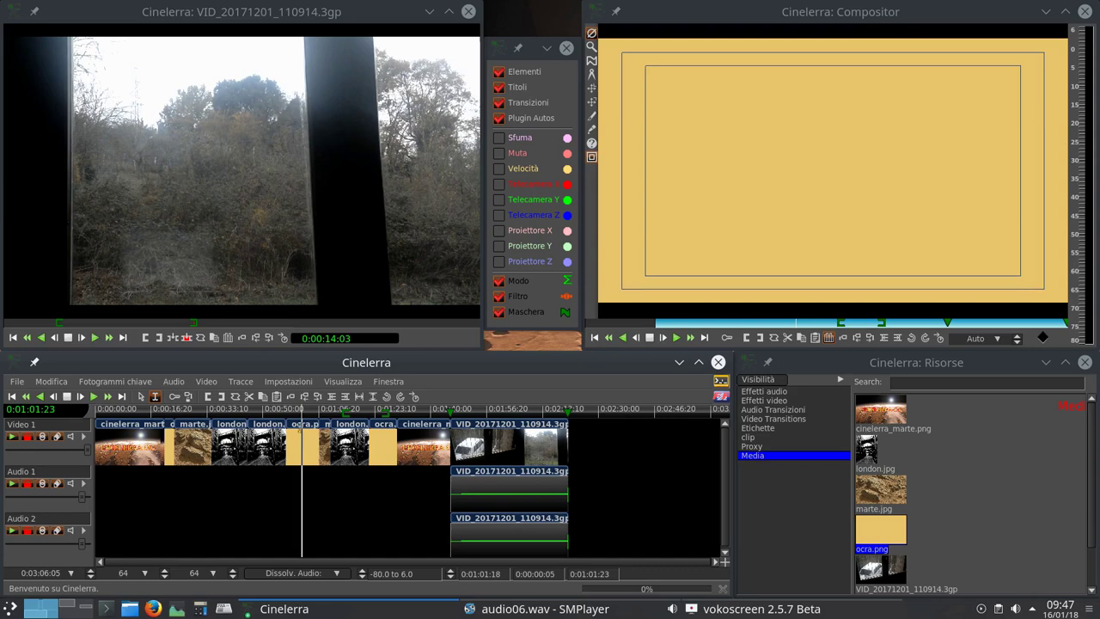
click(277, 397)
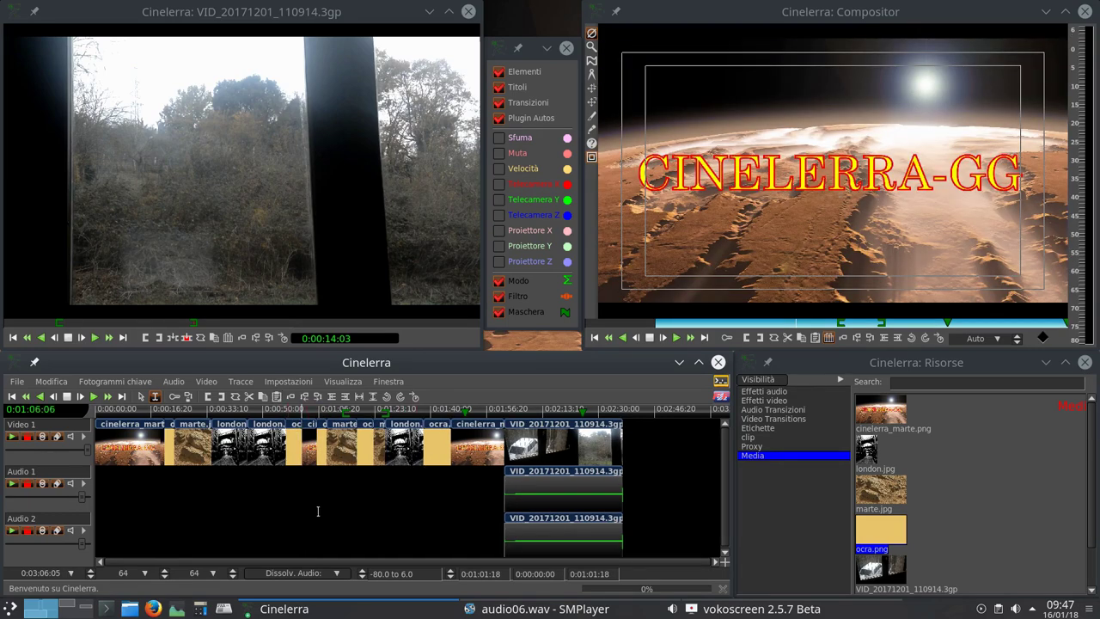
key(z)
key(z)
key(z)
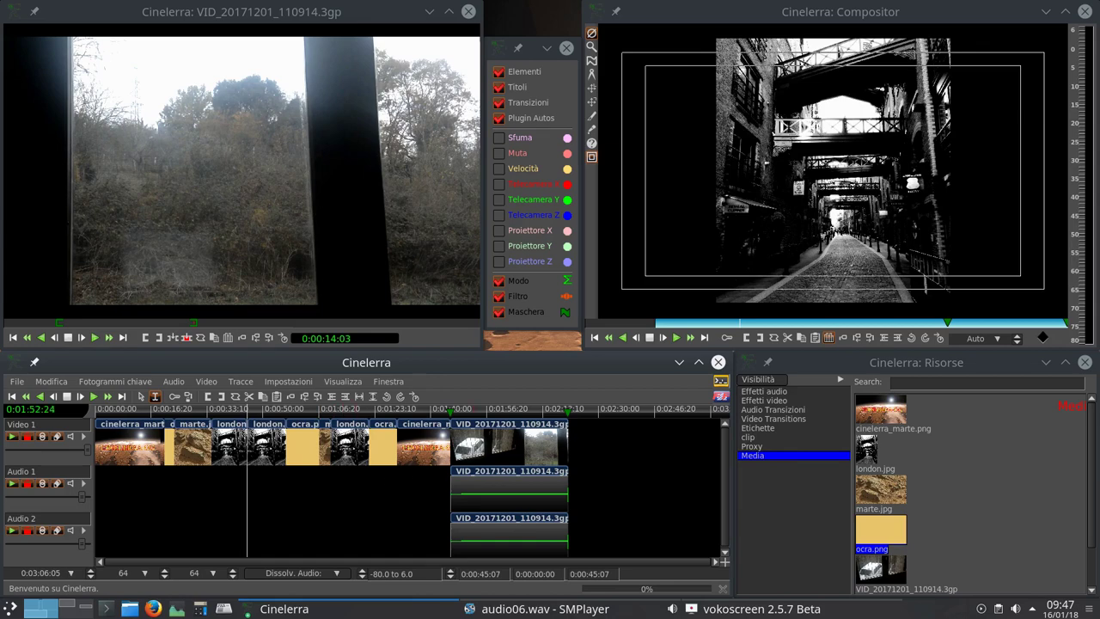
- Remove the labels at the start and end of the video clip
click(451, 412)
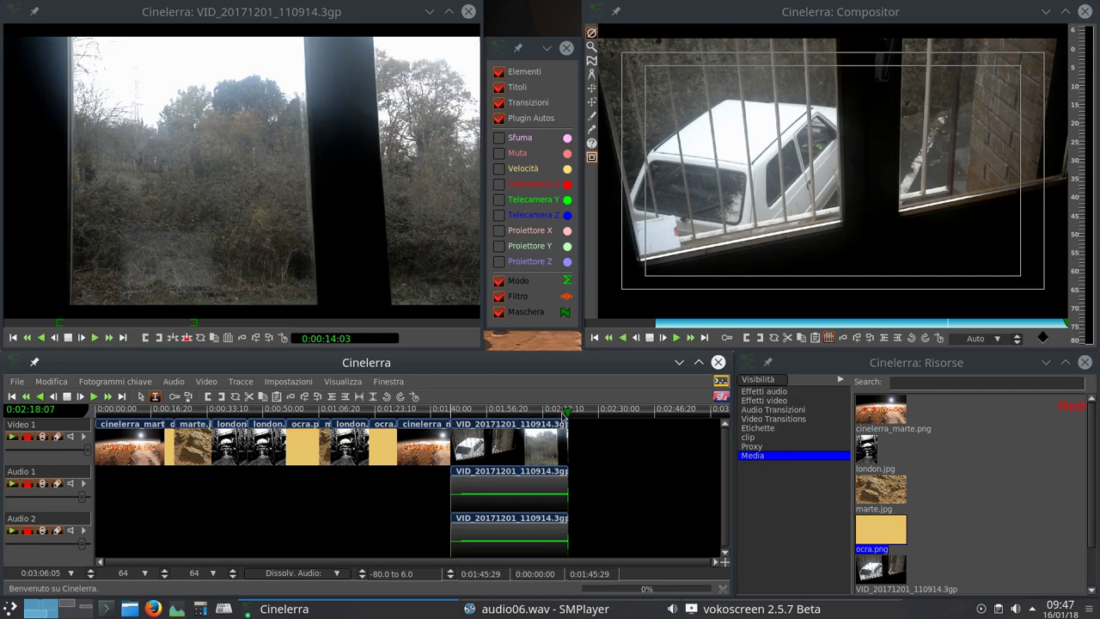
click(569, 412)
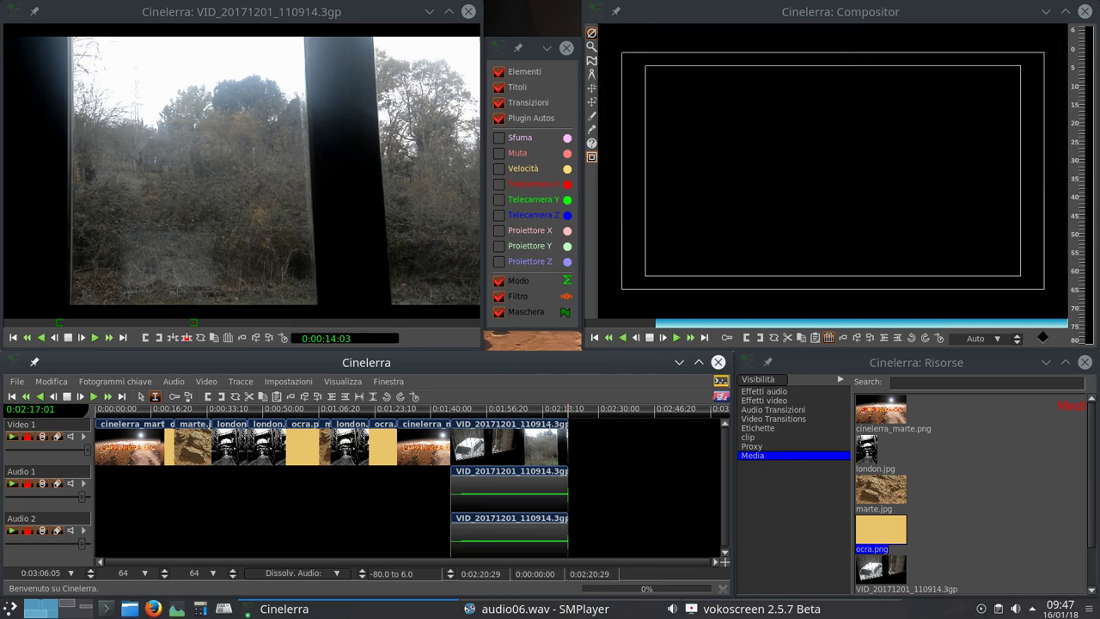
- Select the video clip's span from 1:51:03 to 2:14:19, expand the selection to the whole timeline, and undo the last change
click(468, 413)
drag(468, 412, 546, 412)
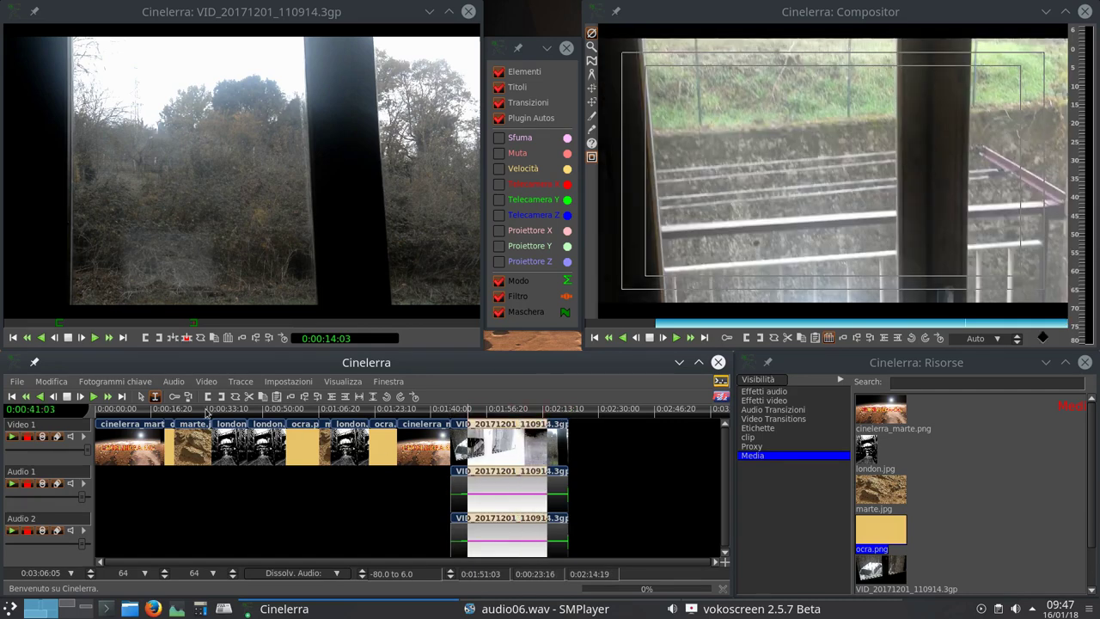
click(62, 384)
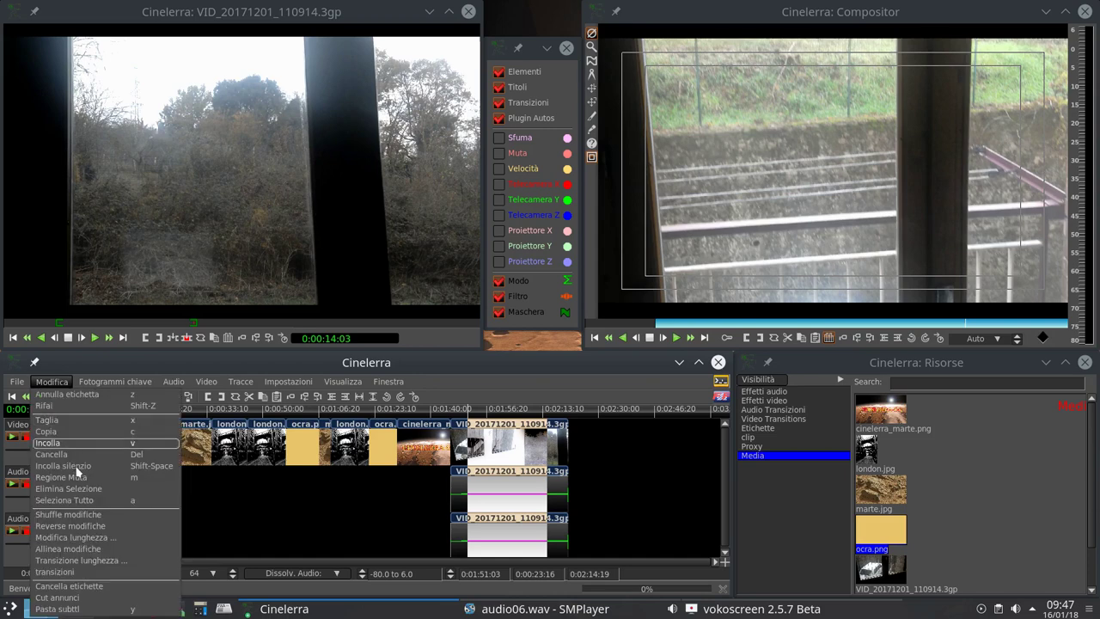
click(130, 498)
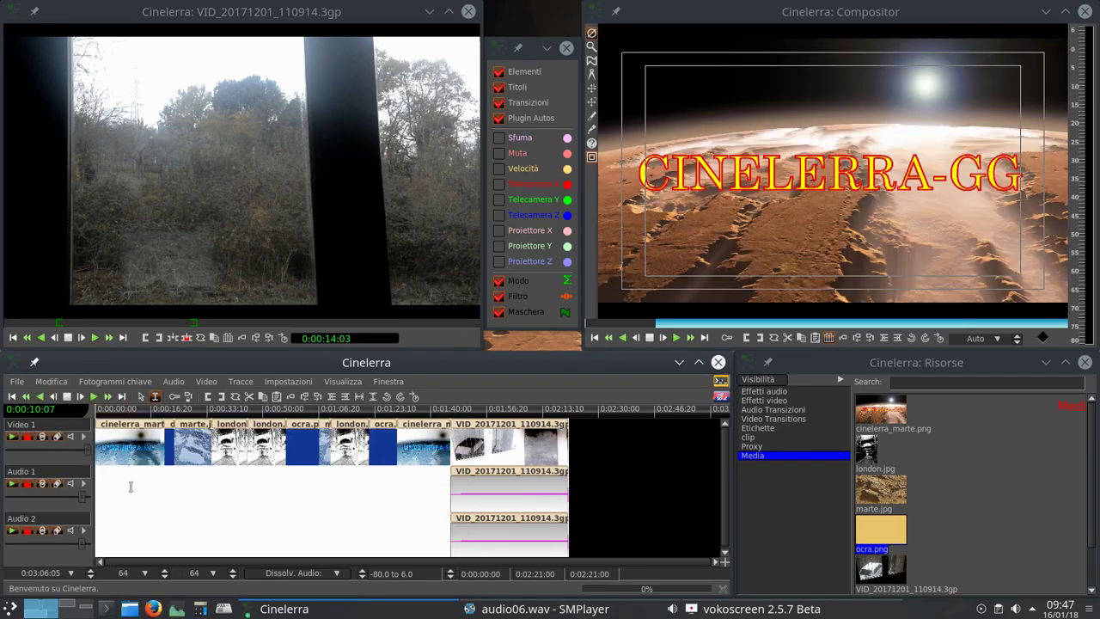
key(ctrl+z)
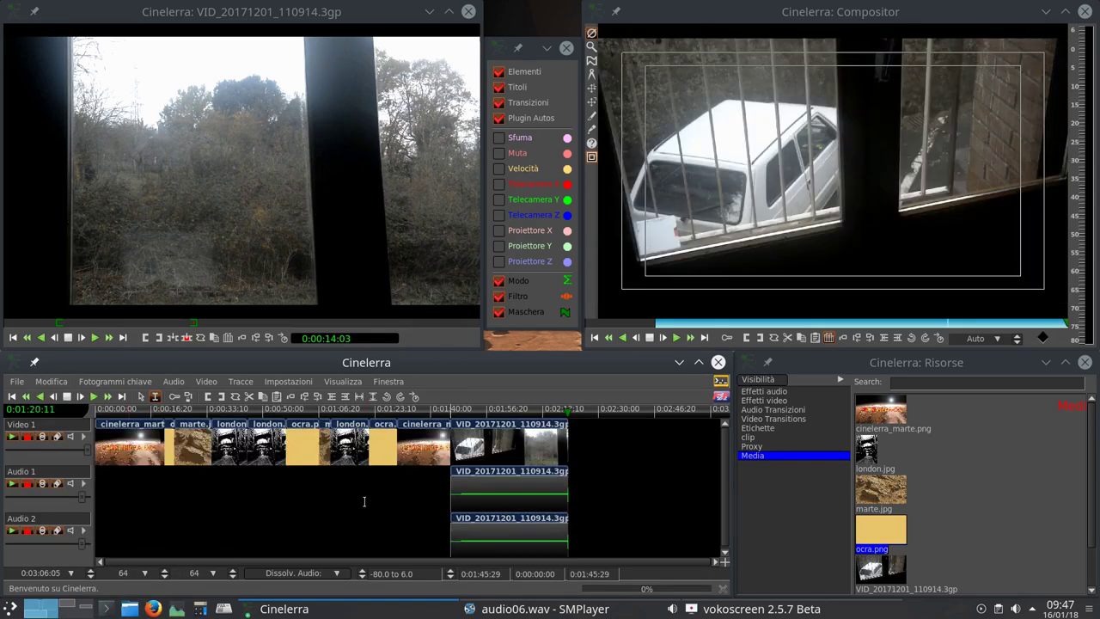
- Select the video clip's span from 1:51:13 to 2:12:02 and review the available editing commands
drag(469, 480, 538, 479)
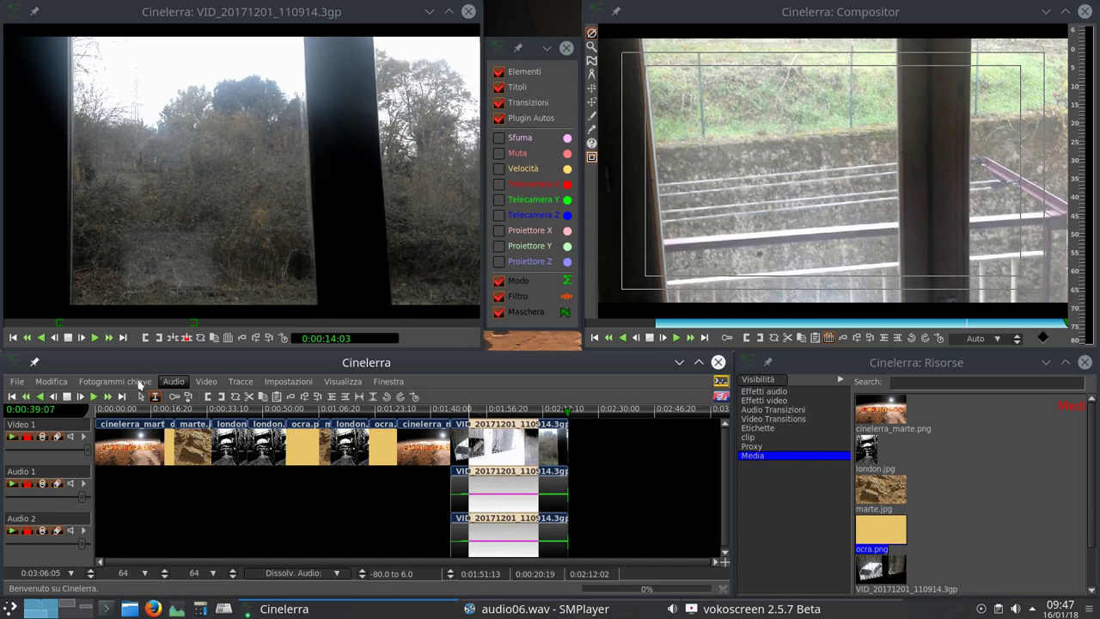
click(59, 384)
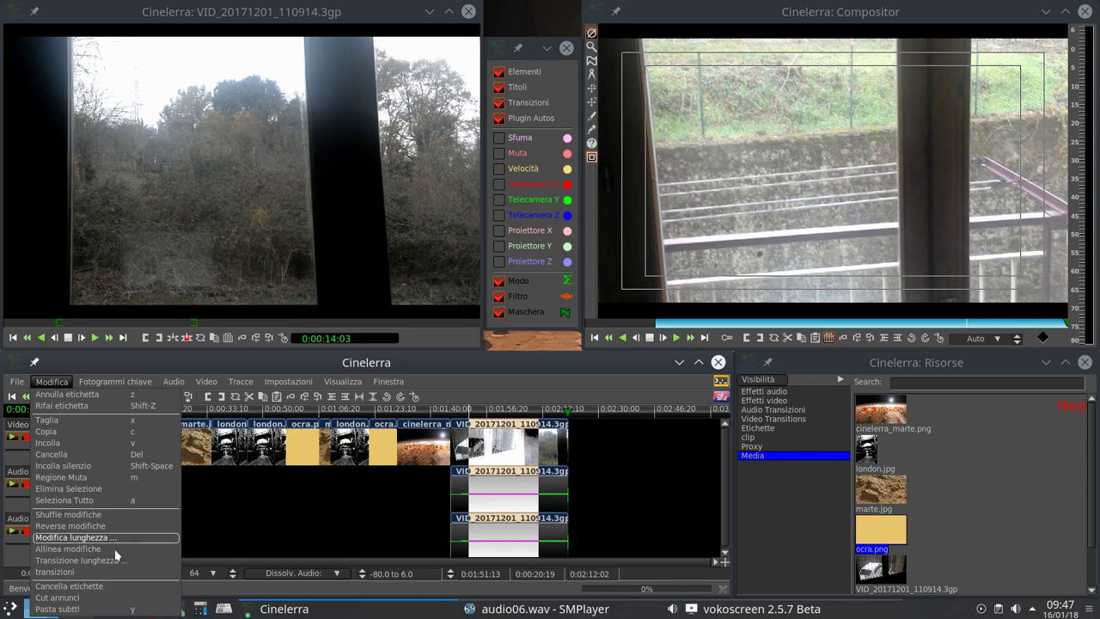
click(214, 526)
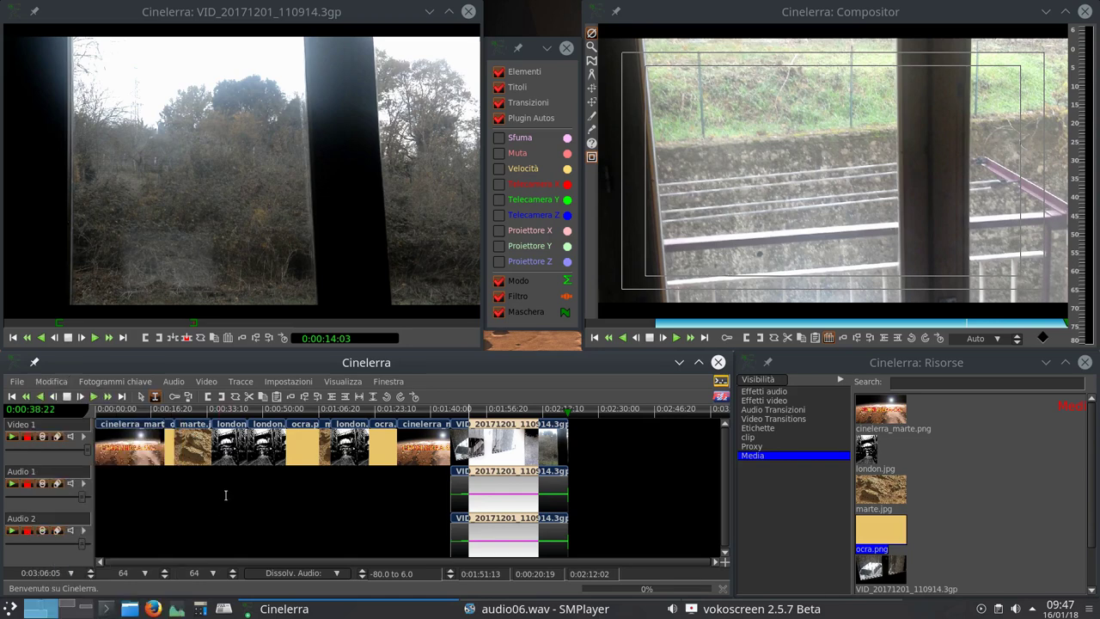
- Try muting the london.jpg region from 1:10:03 to 1:21:18, then undo the mute
double_click(344, 434)
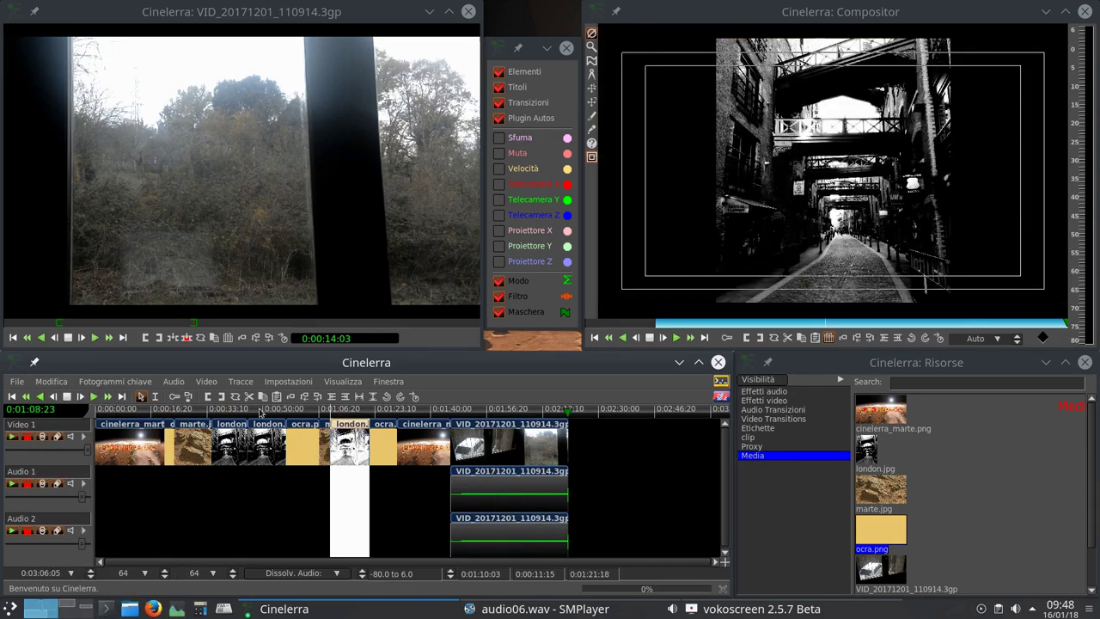
click(157, 399)
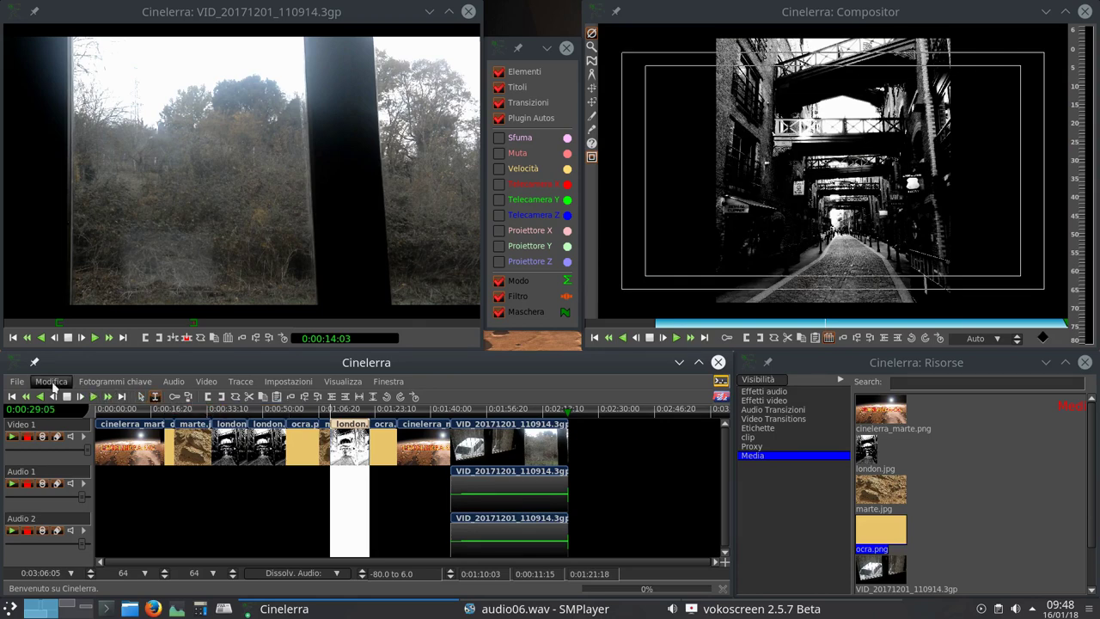
click(51, 384)
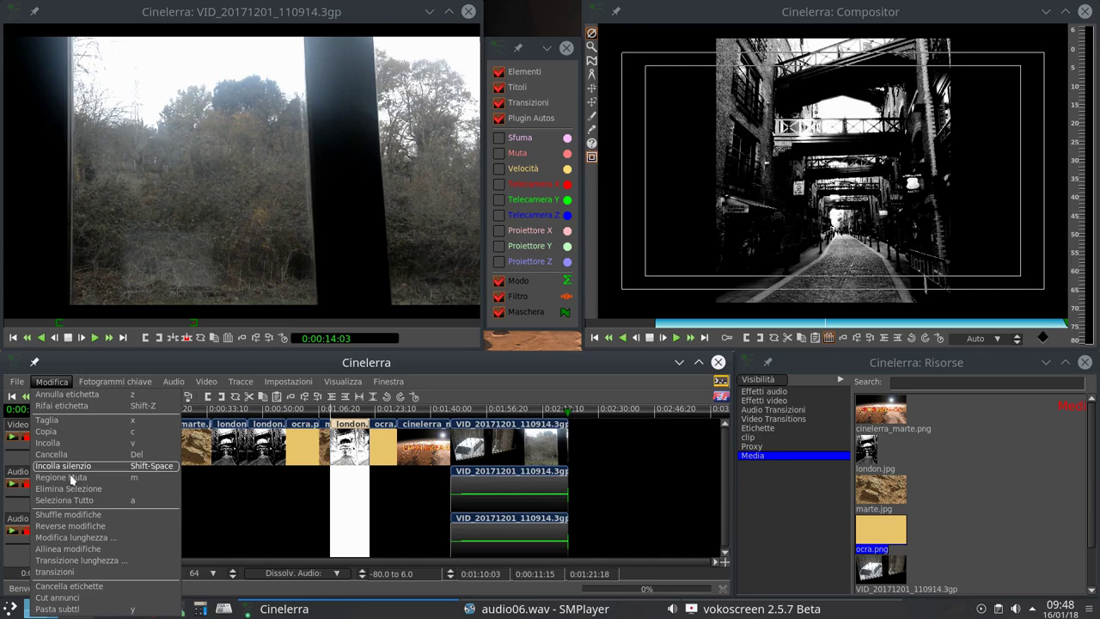
click(68, 479)
click(249, 511)
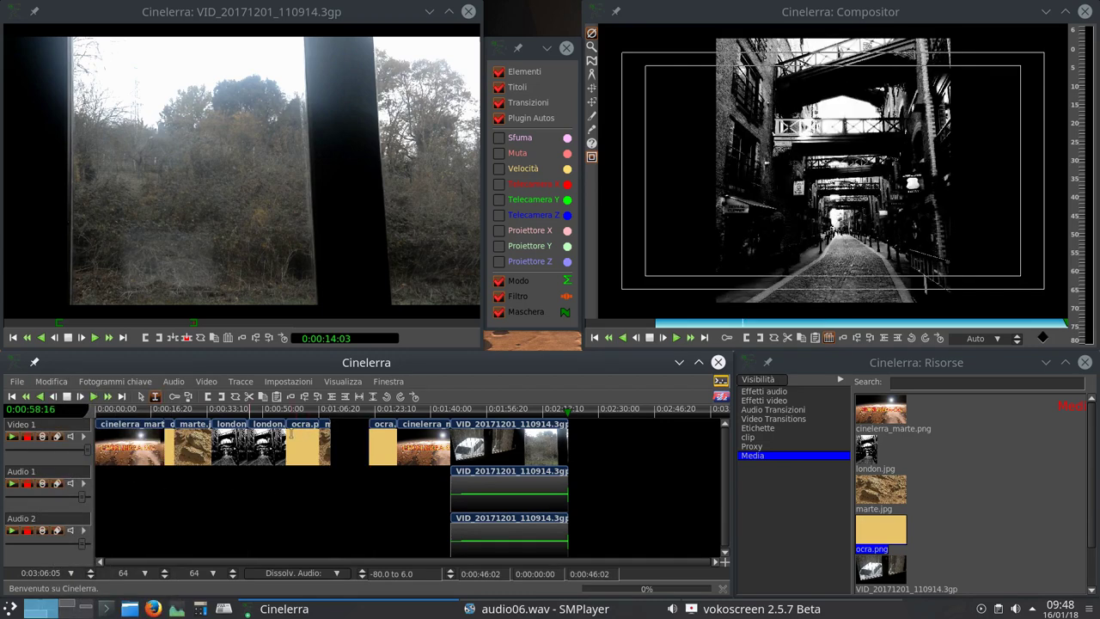
key(ctrl+z)
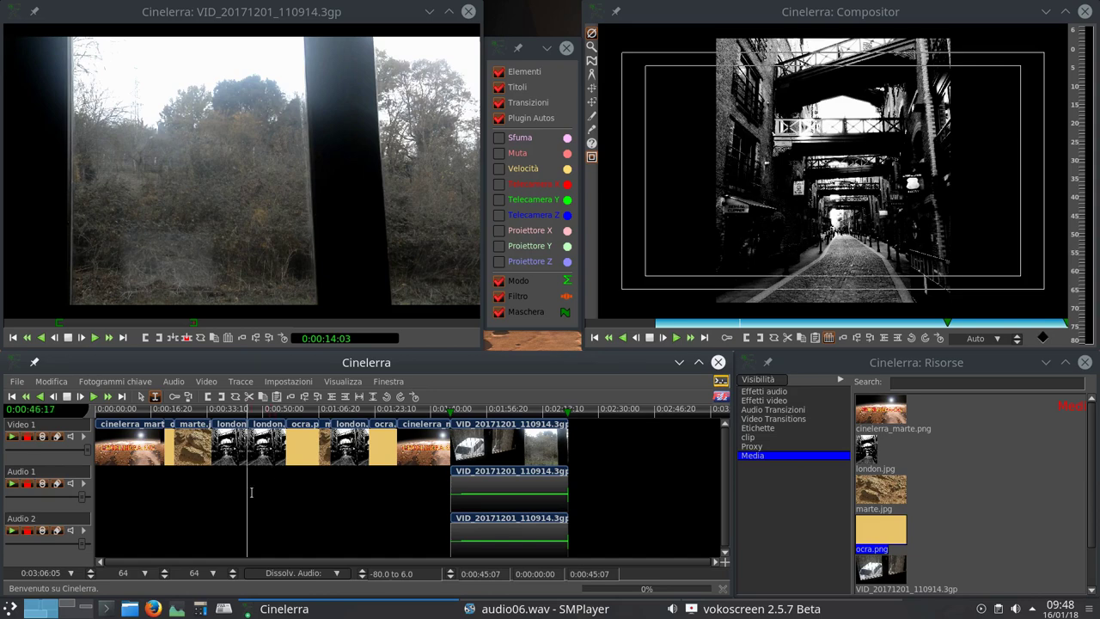
- Try pasting the span from 0:39:18 to 0:51:06 over the video clip's span from 1:53:25 to 2:13:18, then undo the paste
drag(229, 451, 267, 451)
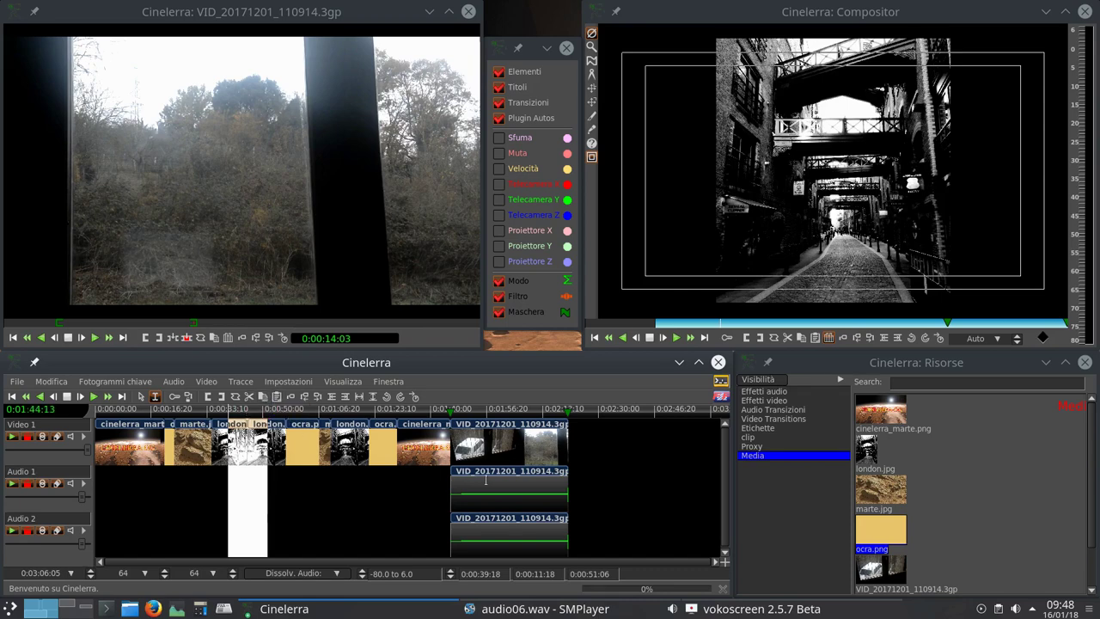
drag(475, 461, 544, 475)
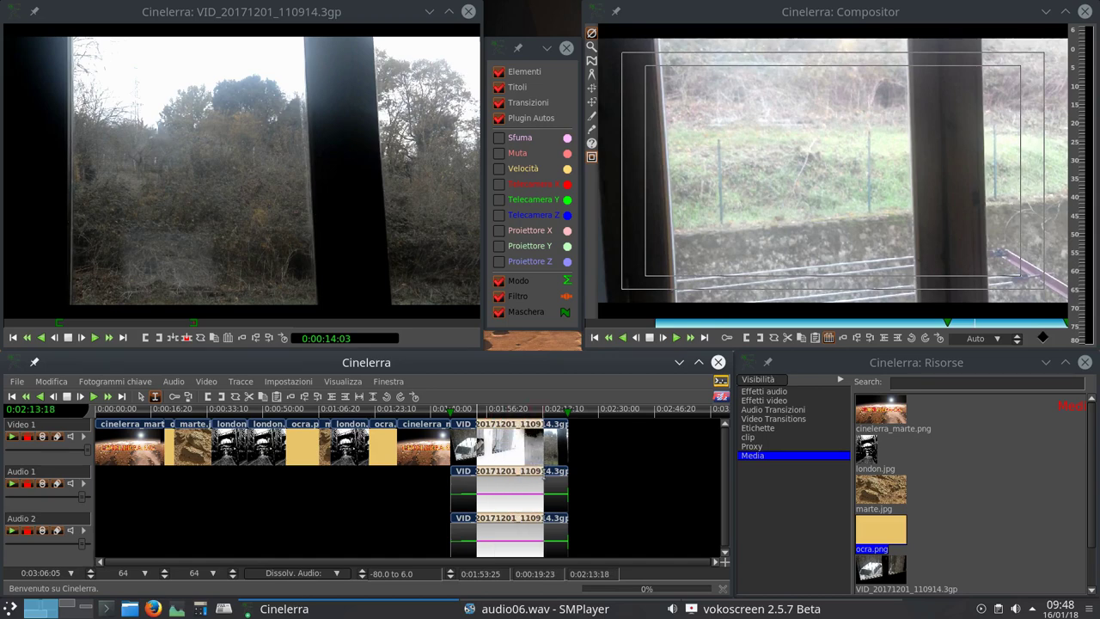
click(277, 396)
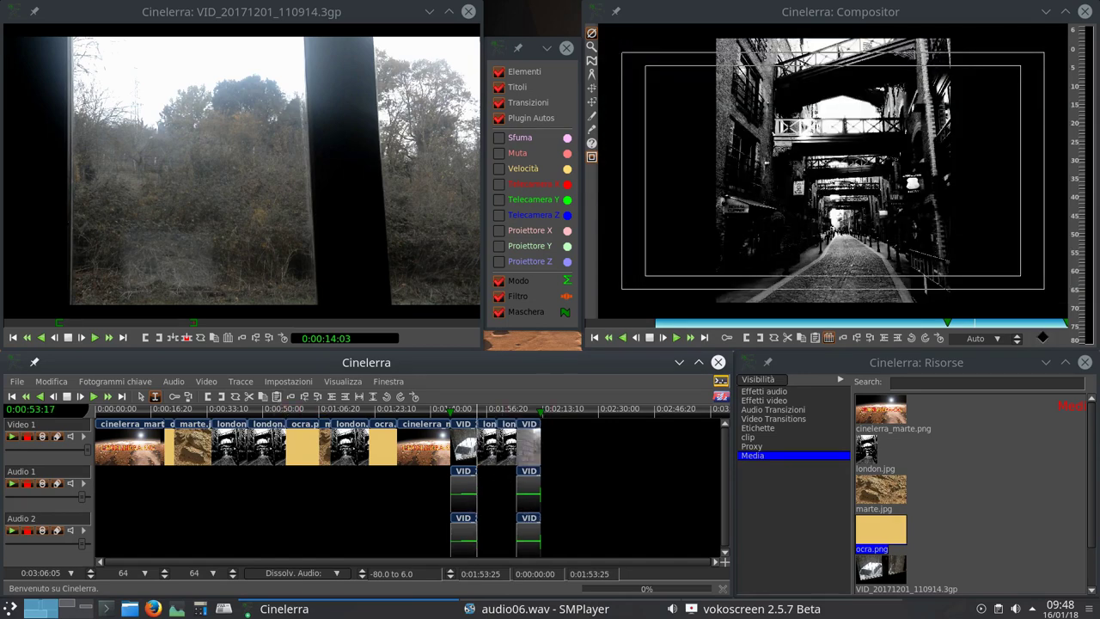
key(z)
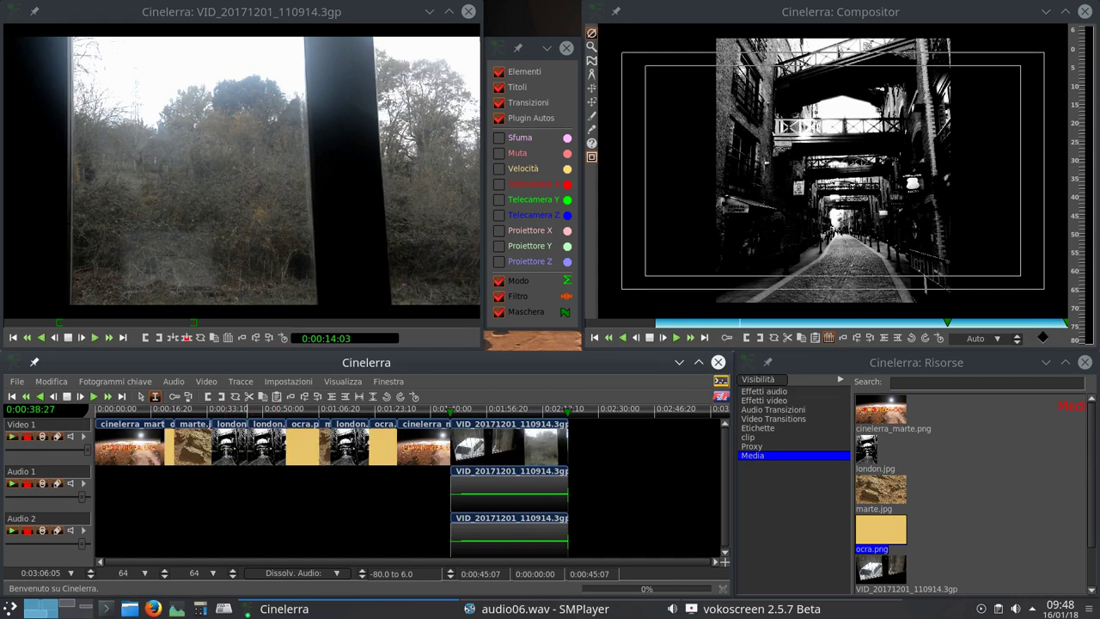
- Try pasting the span from 0:37:06 to 1:03:09 over the video clip's shorter span from 1:50:08 to 1:57:02, then undo the paste
drag(220, 447, 308, 465)
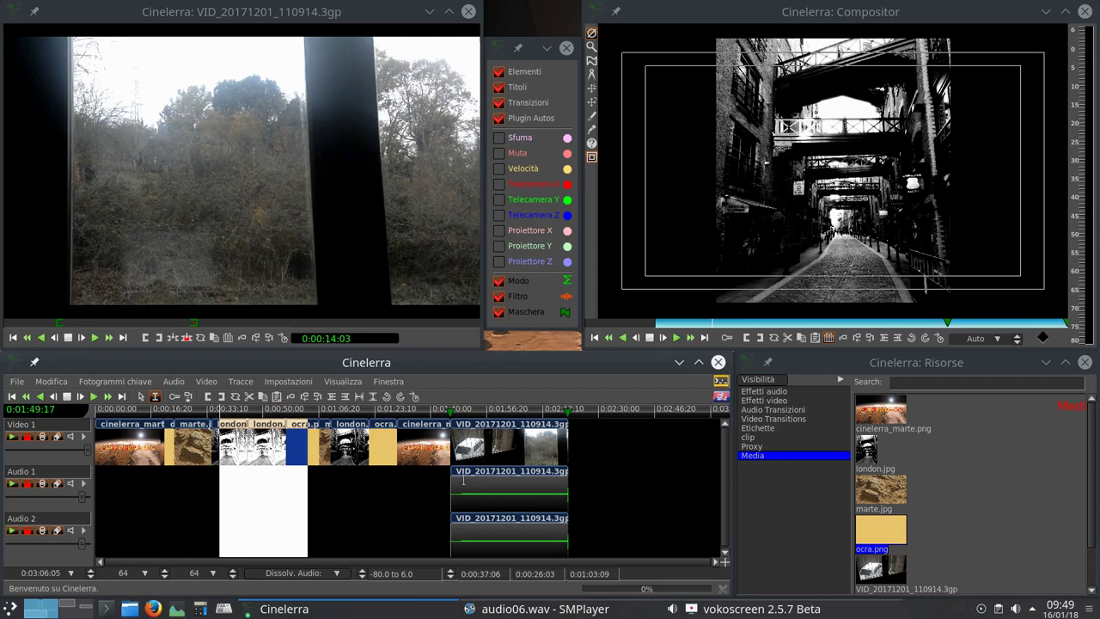
drag(465, 487, 487, 493)
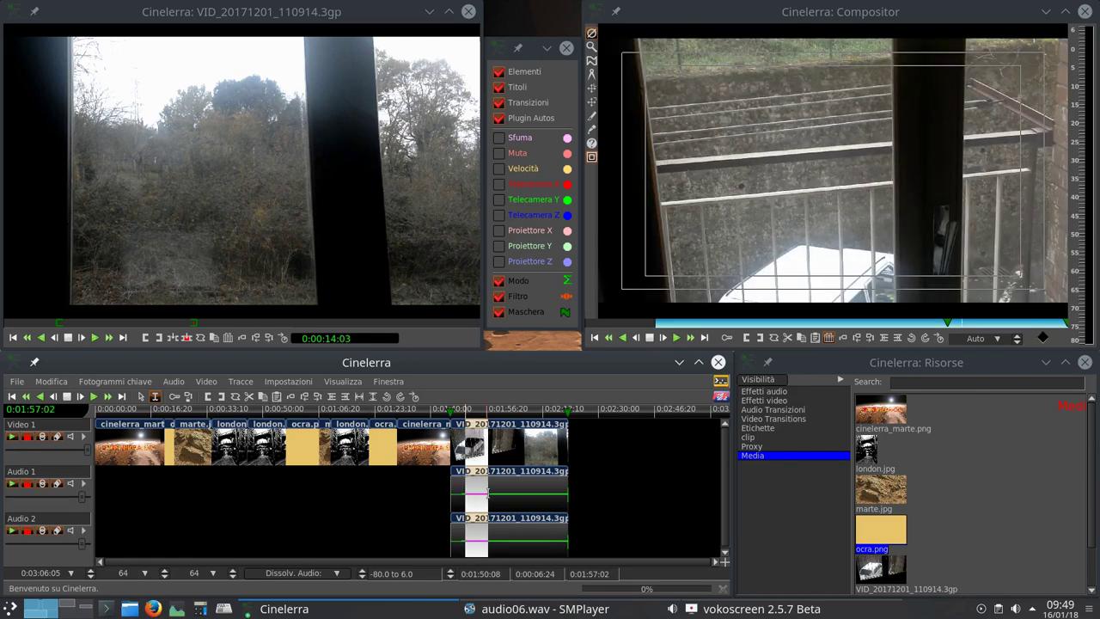
click(277, 396)
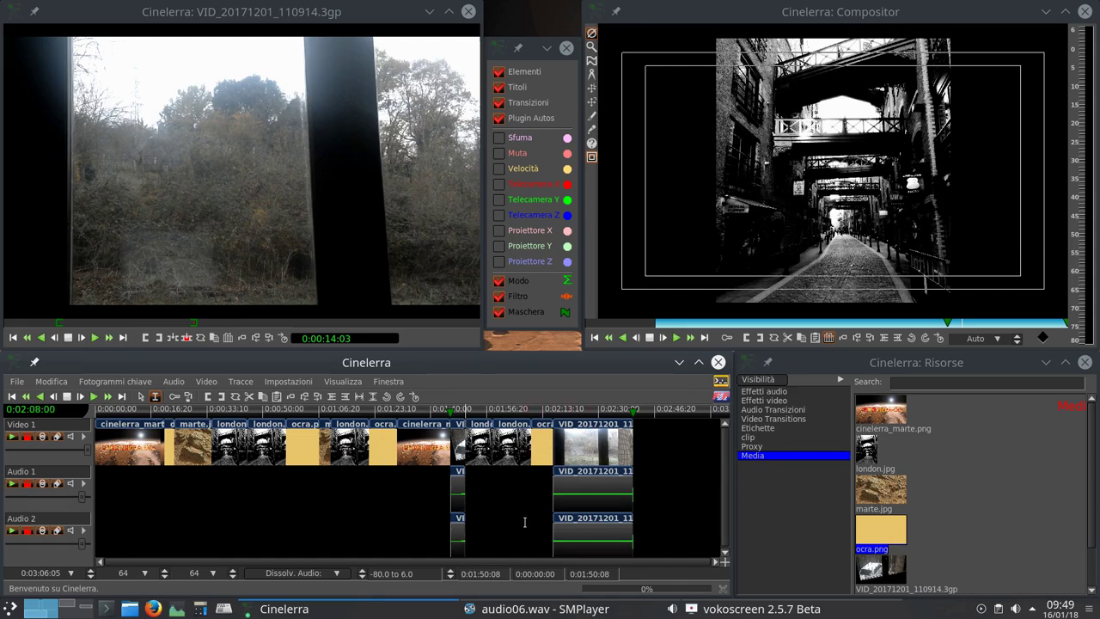
key(z)
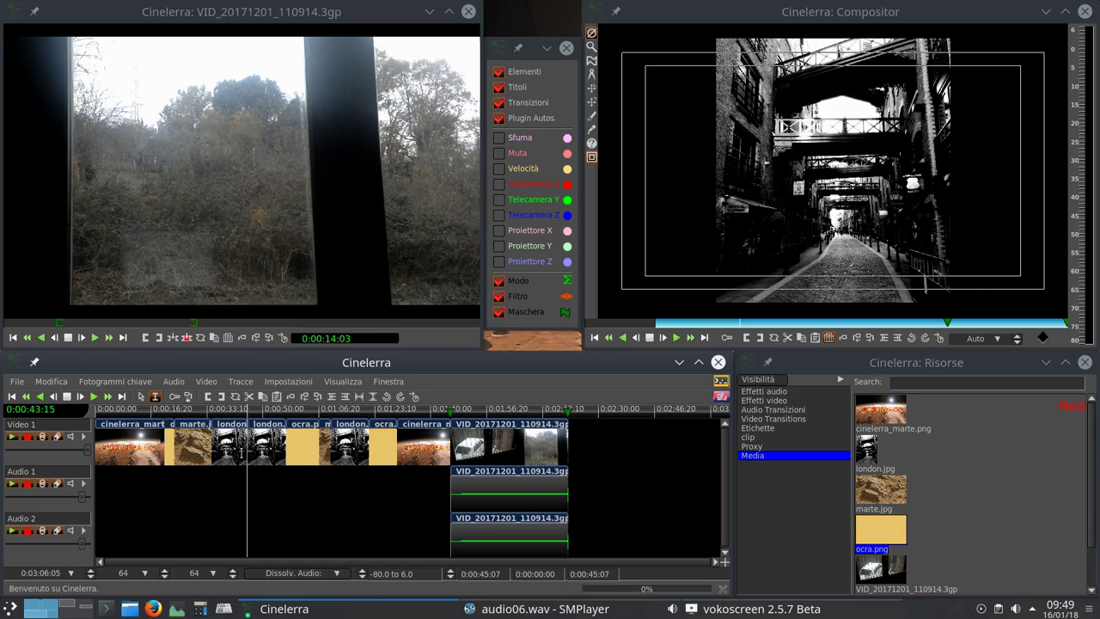
- Try splitting the first cinelerra_marte.png clip at 0:09:01, then undo the split
click(242, 499)
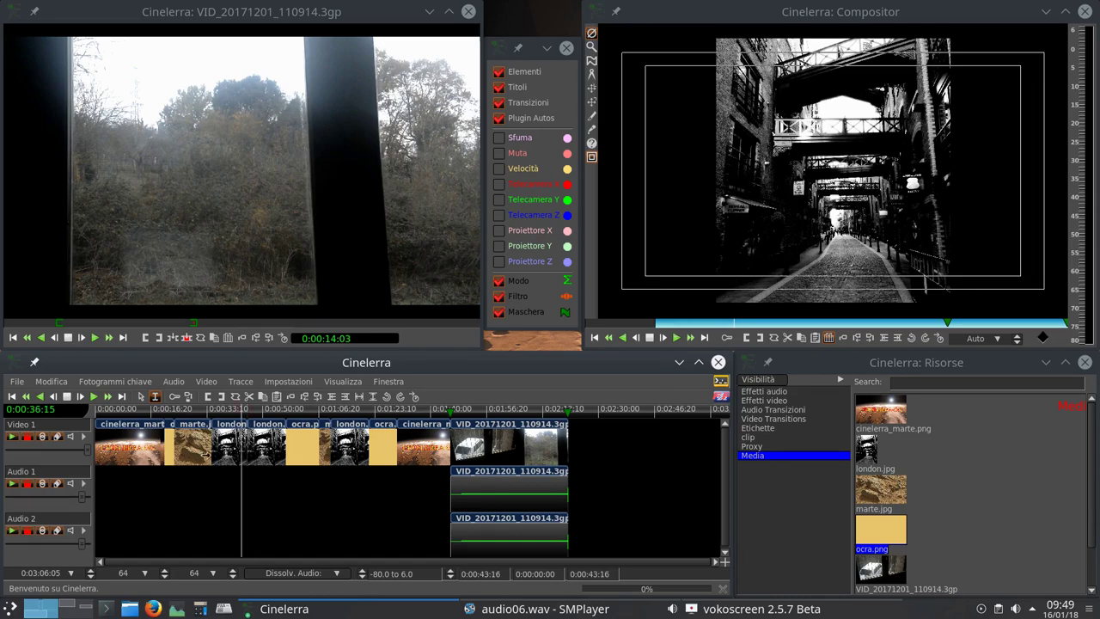
click(124, 450)
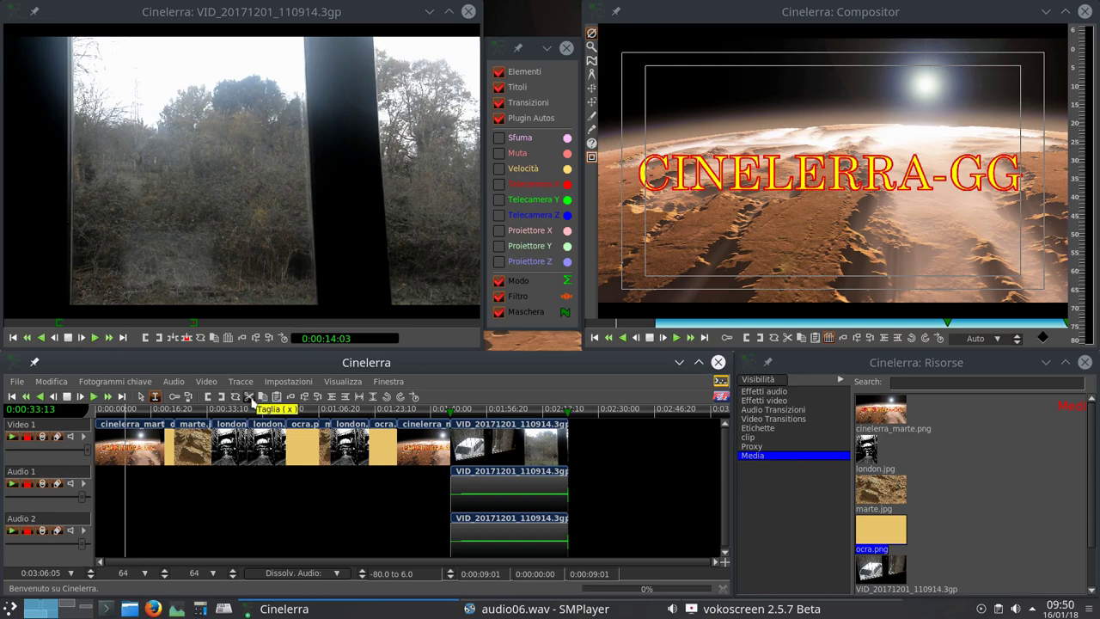
click(250, 397)
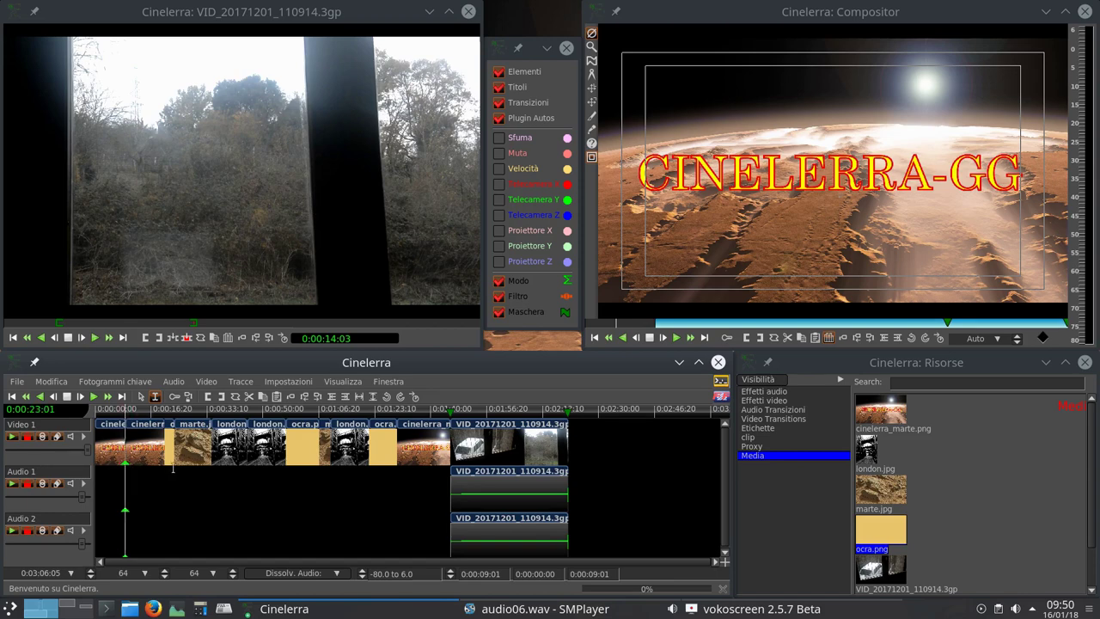
key(z)
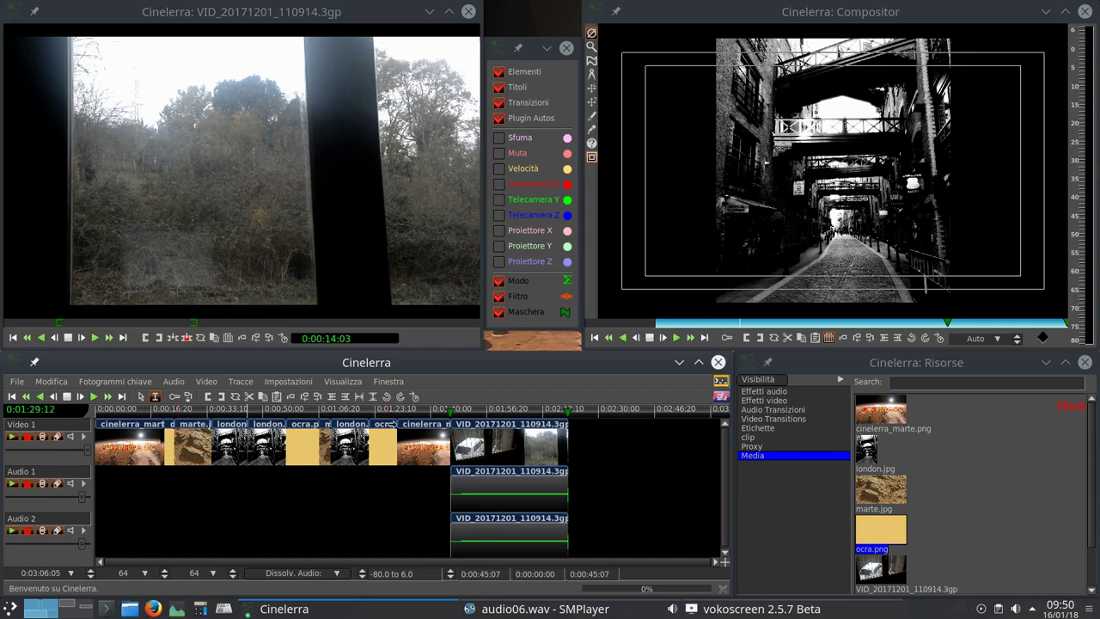
- Select the span from 2:17:12 to 2:29:20 across the video clip's end and toggle the Modifica etichette setting
drag(563, 447, 597, 446)
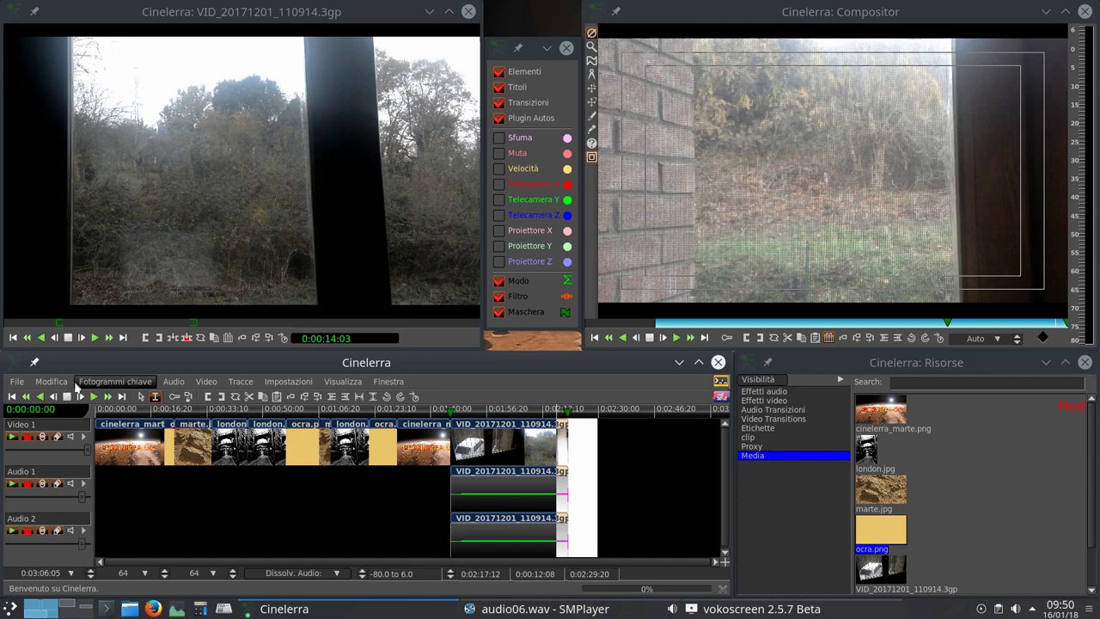
click(289, 382)
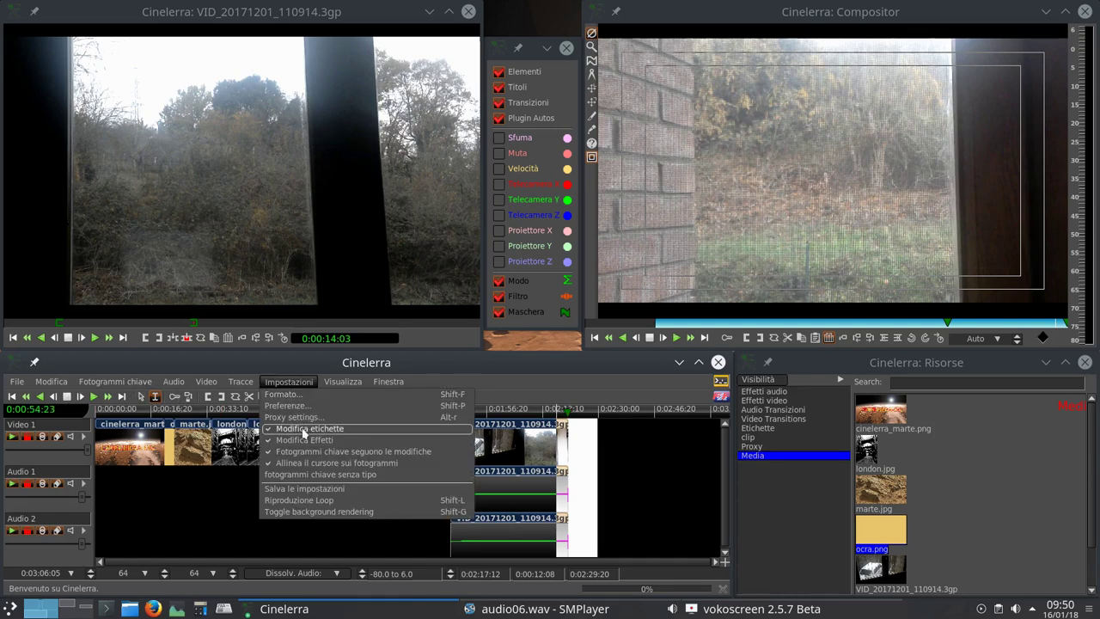
click(257, 389)
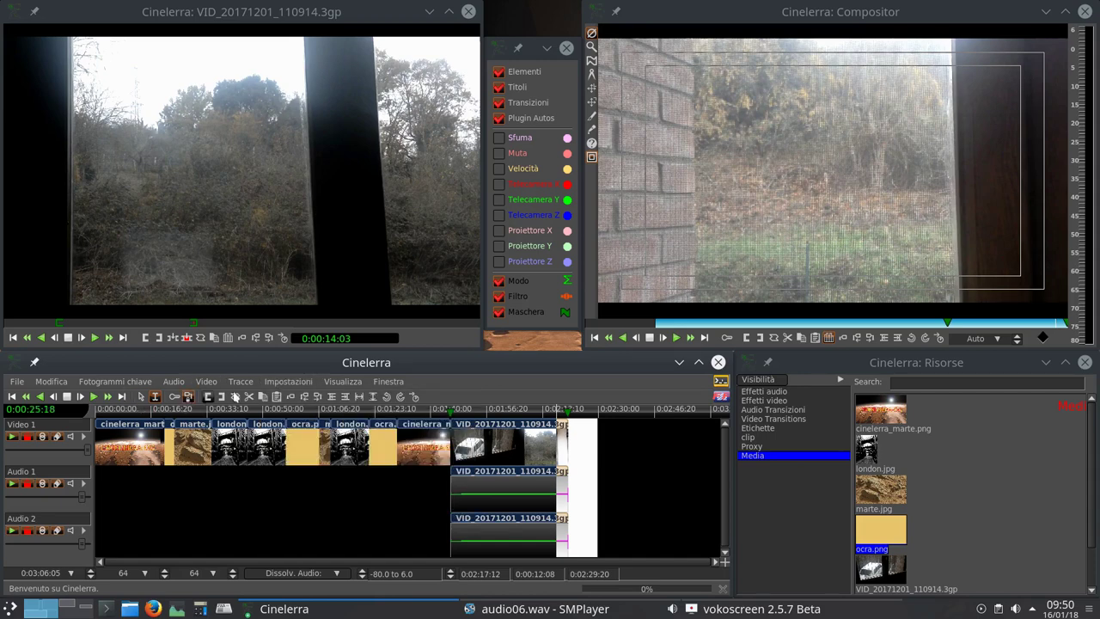
click(289, 381)
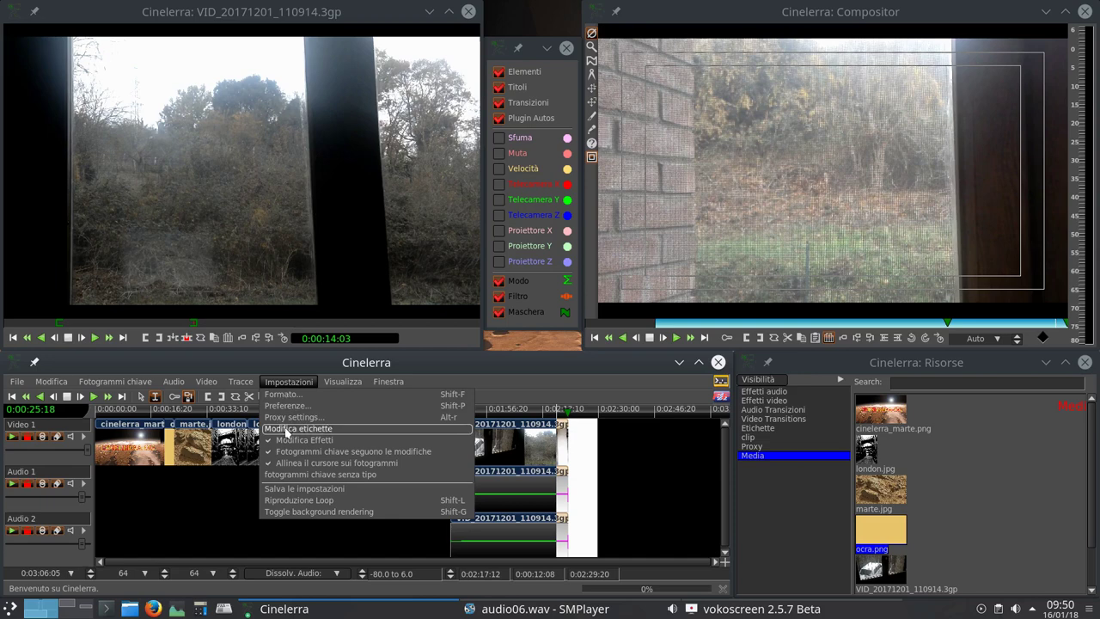
click(289, 381)
click(284, 386)
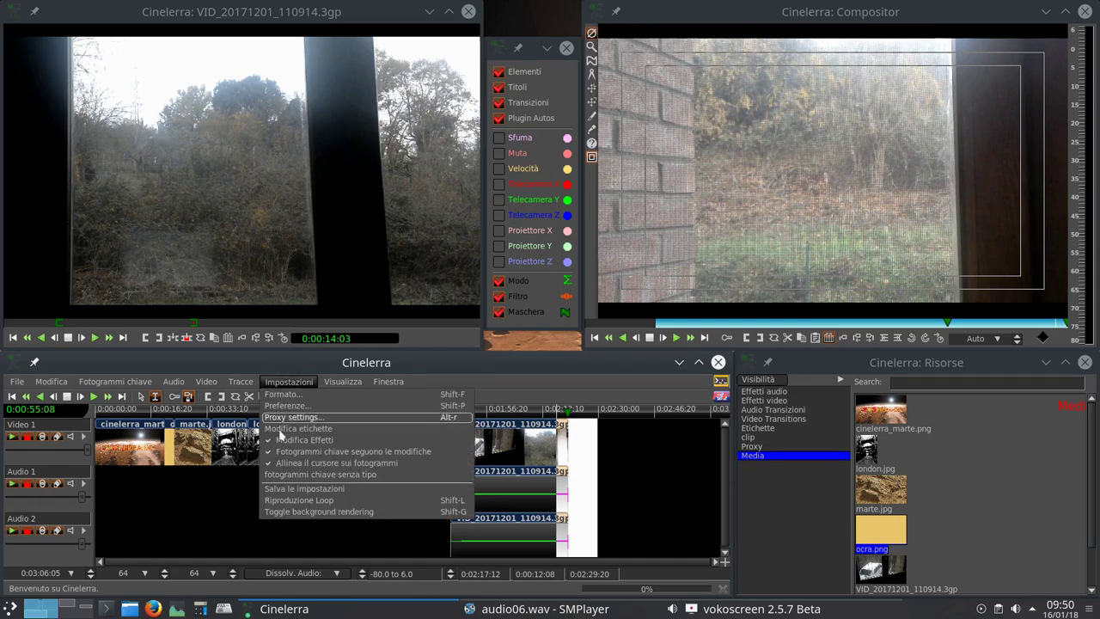
click(224, 420)
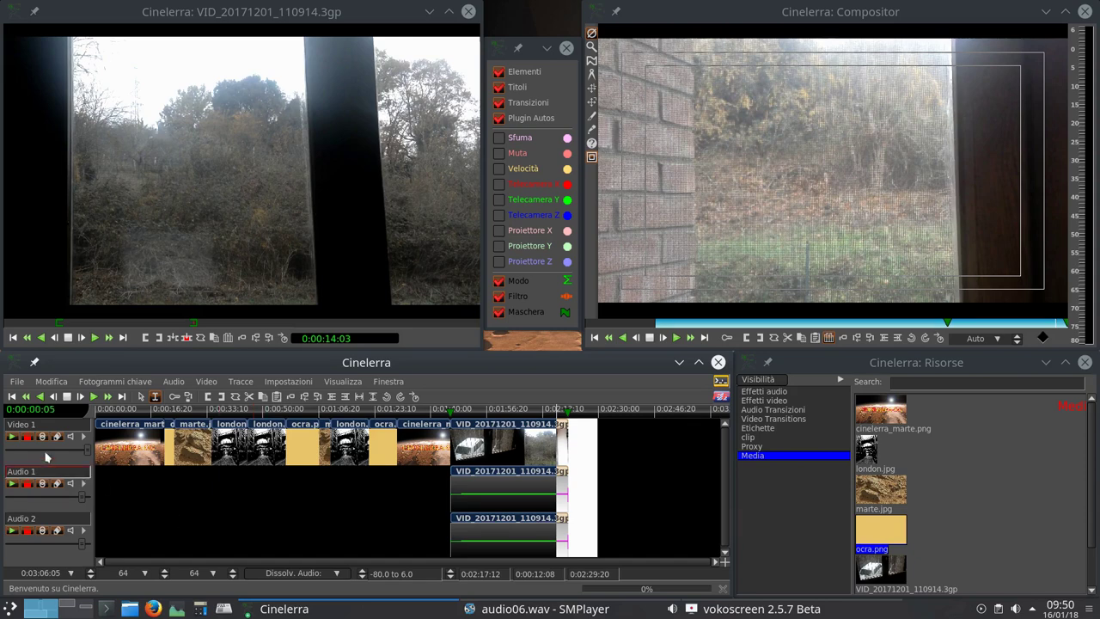
- Load marte.jpg with the insertion mode Sostituisci il progetto corrente
click(16, 382)
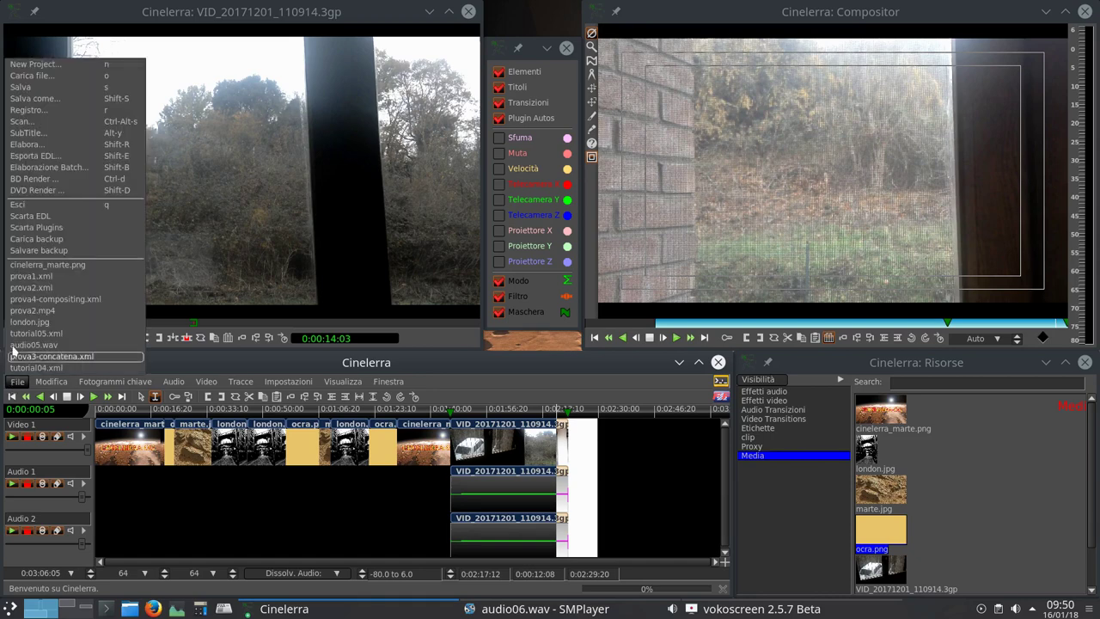
click(37, 76)
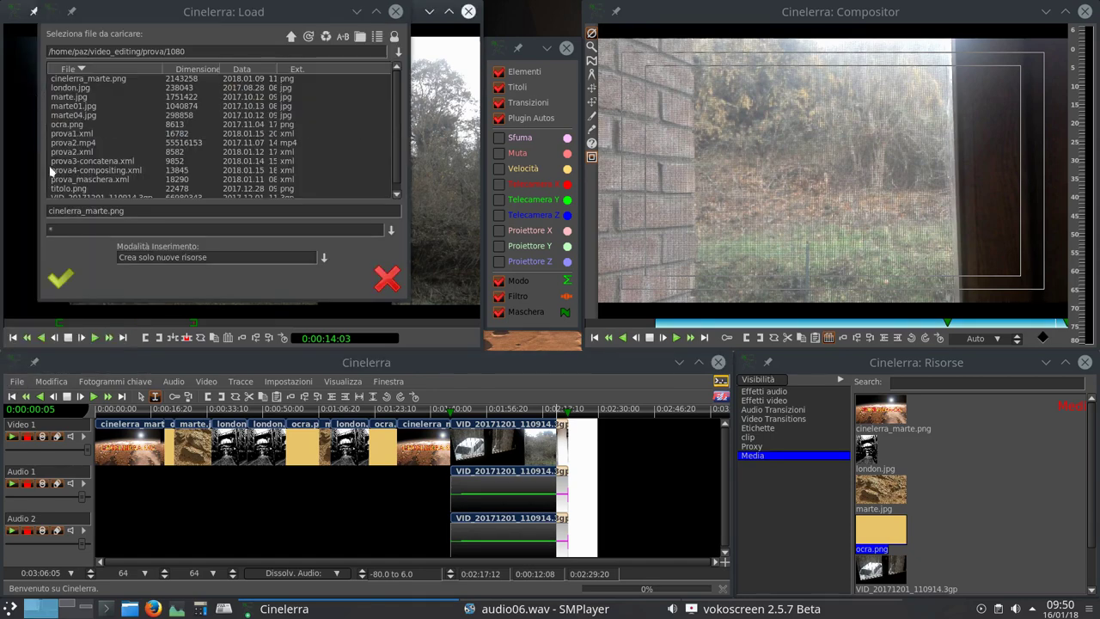
click(79, 98)
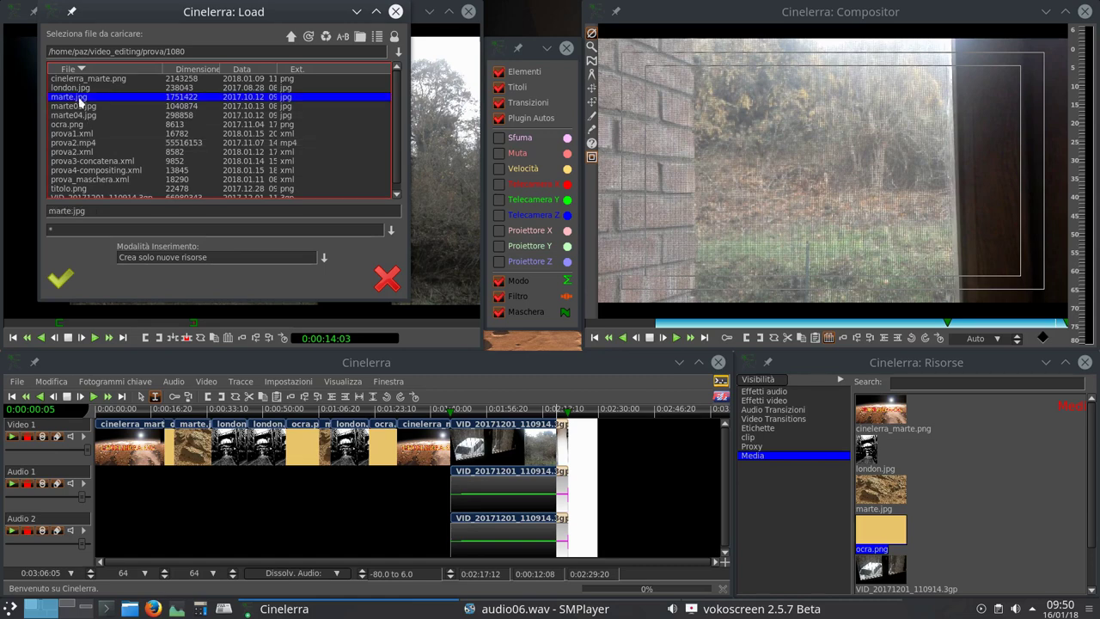
click(325, 260)
click(322, 271)
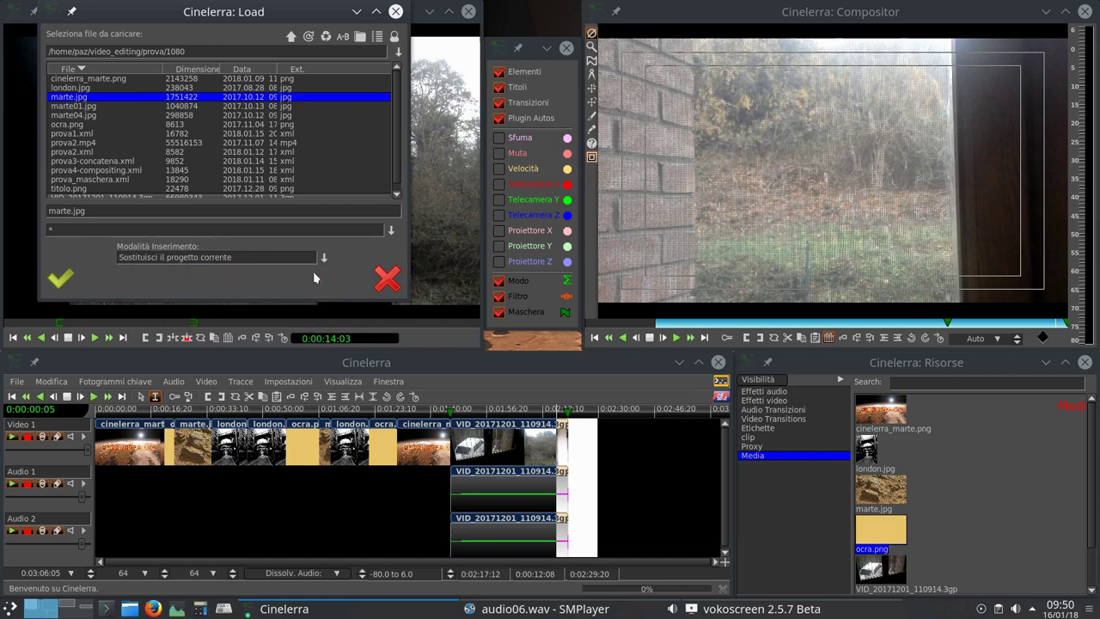
click(61, 278)
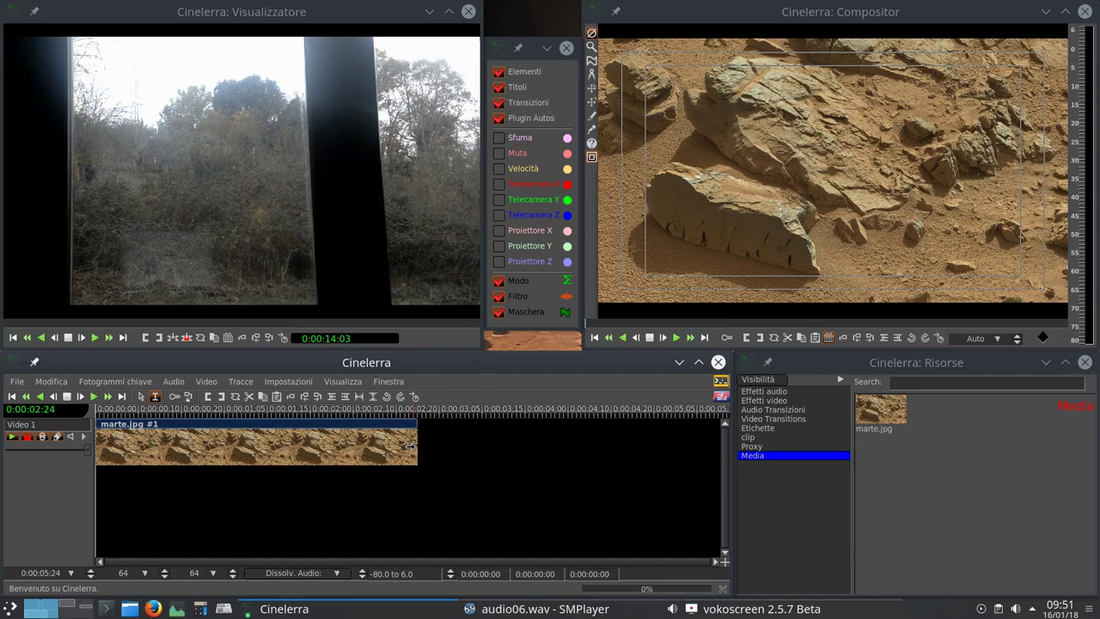
- Extend the end of the marte.jpg clip to 0:03:21 and trim its start by about 20 frames
drag(411, 444, 502, 447)
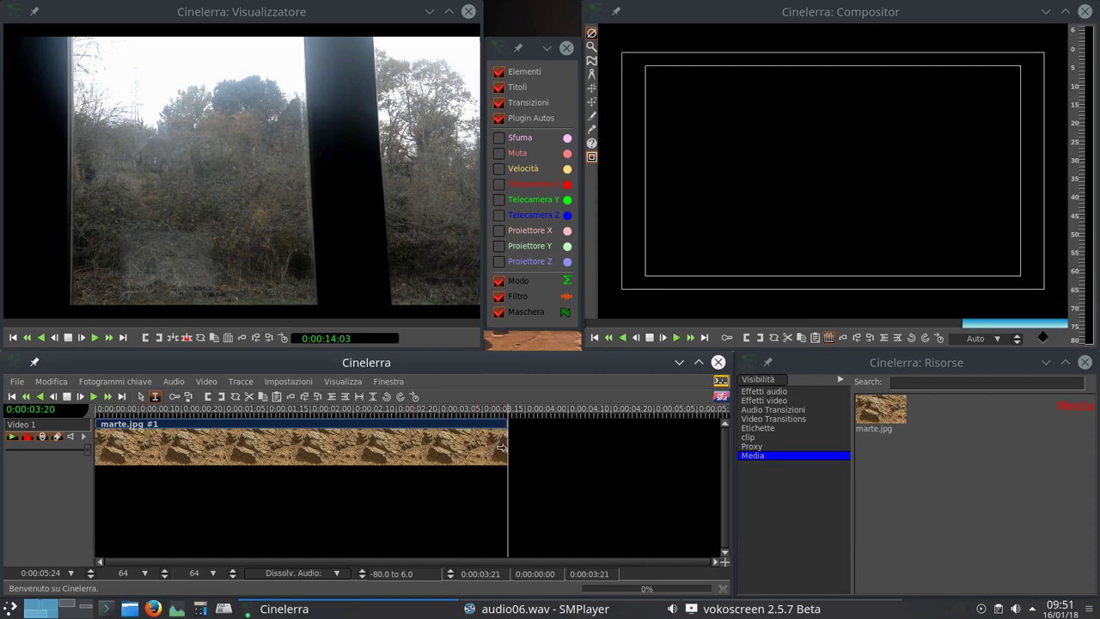
click(96, 445)
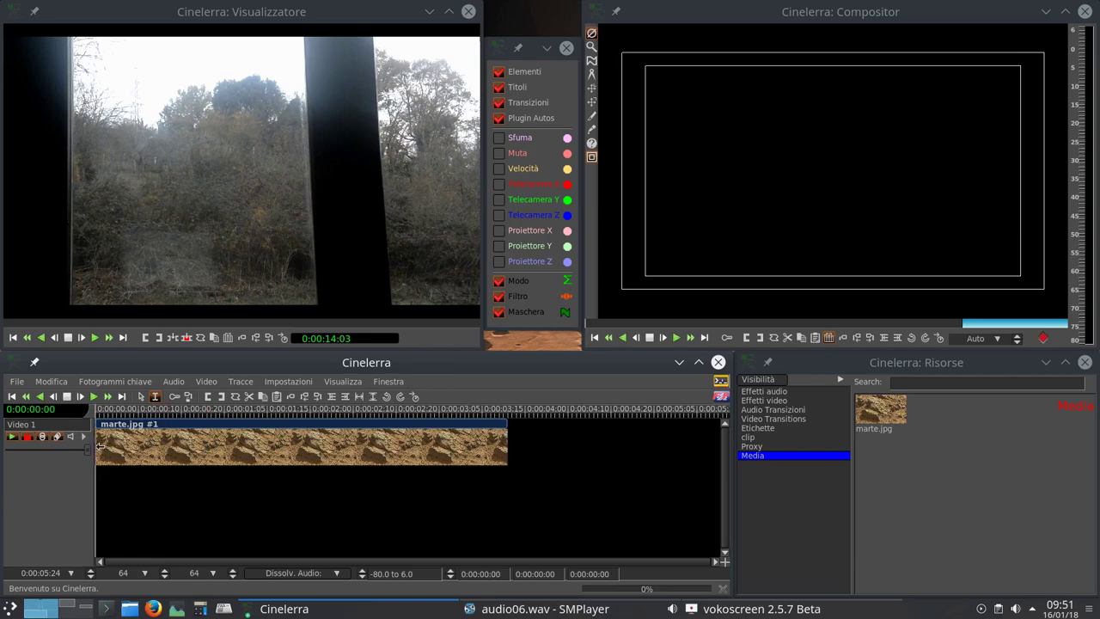
key(space)
drag(160, 452, 186, 444)
key(z)
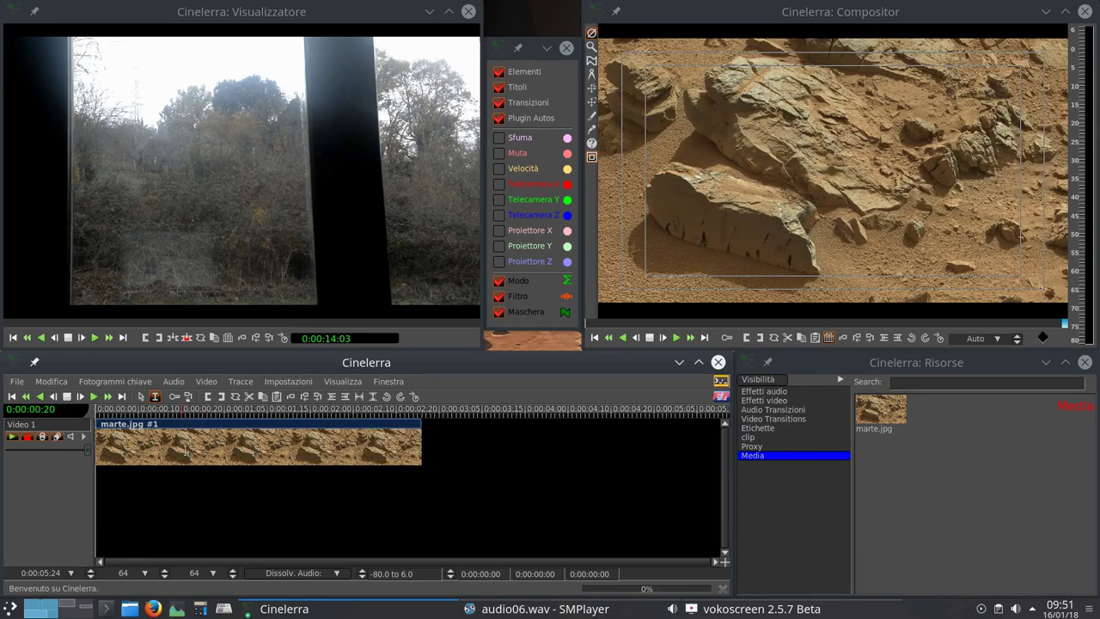
- Shorten the marte.jpg clip by moving its end to 0:02:04
key(space)
drag(414, 443, 330, 453)
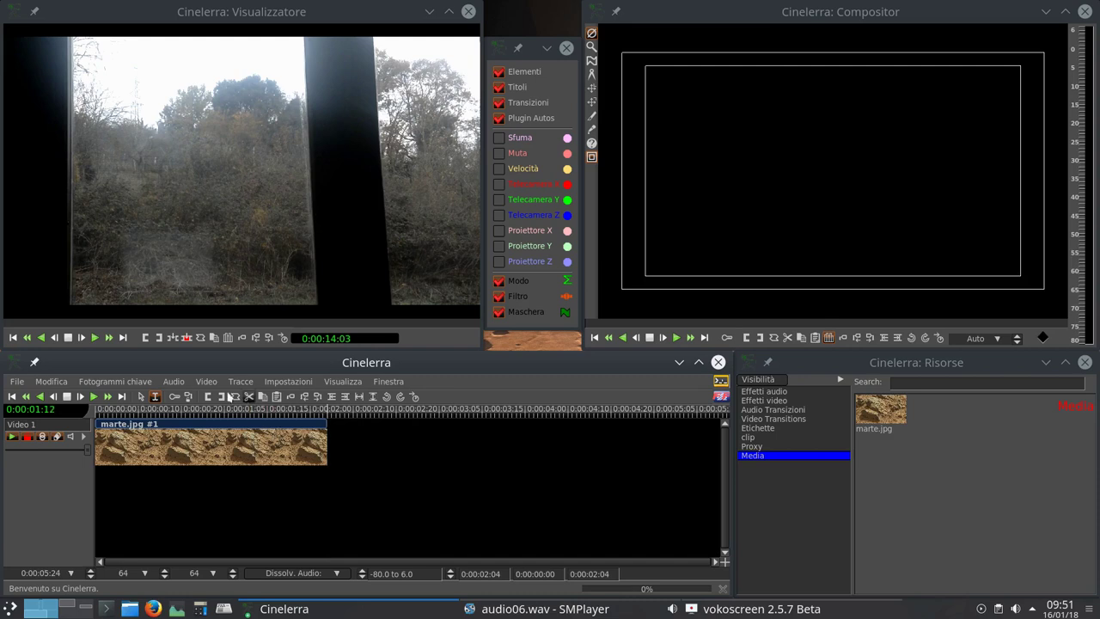
- Load ocra.png with the insertion mode Crea solo nuove risorse
key(o)
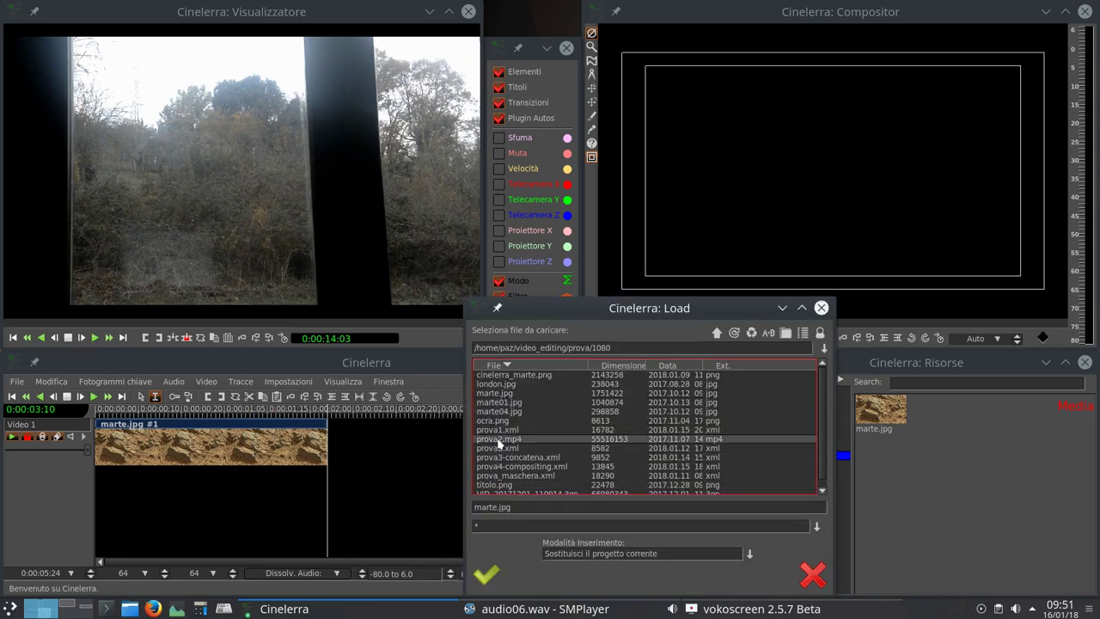
click(499, 421)
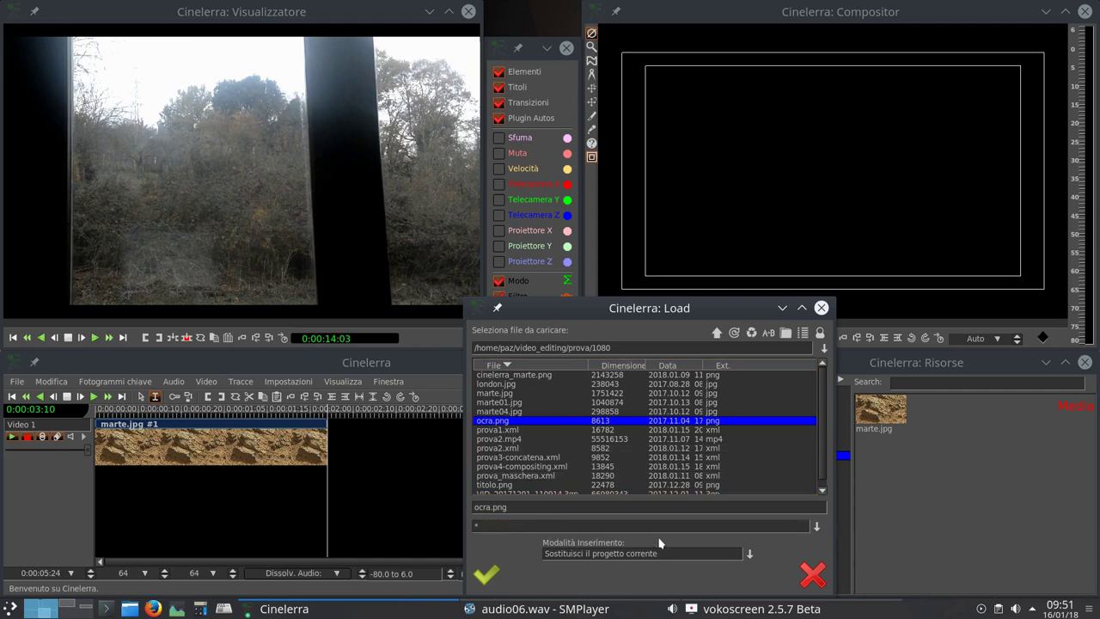
click(749, 555)
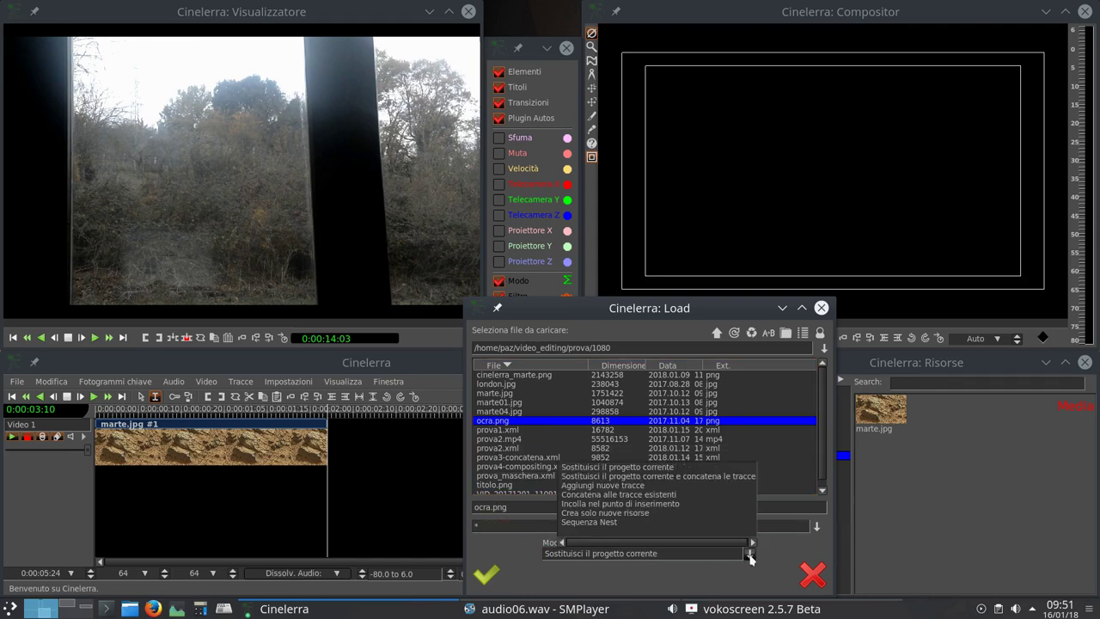
click(726, 514)
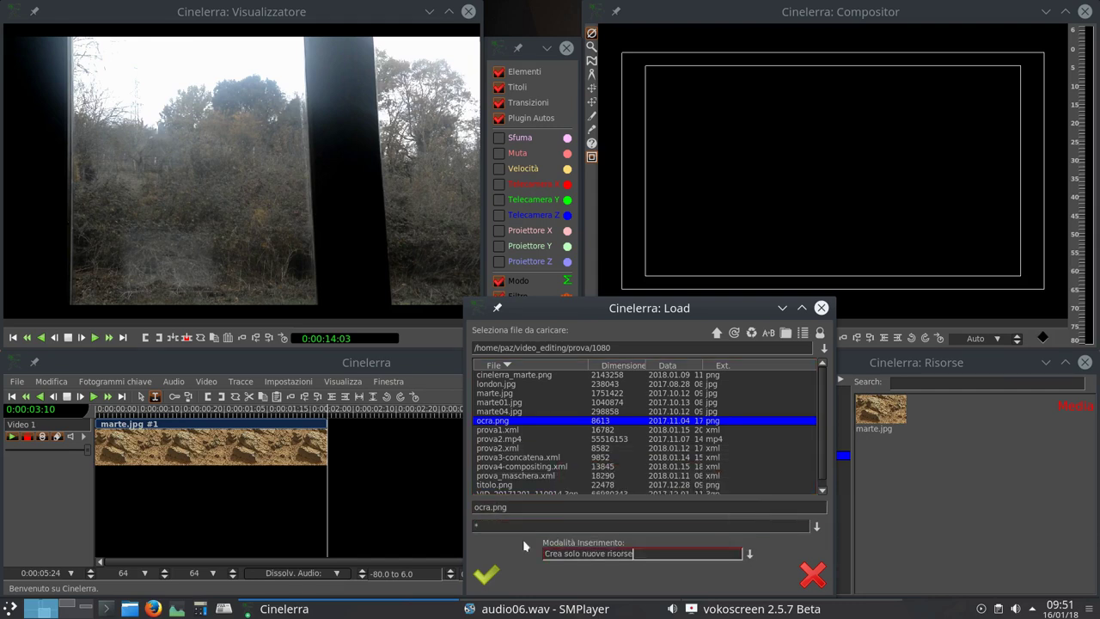
click(485, 574)
- Place ocra.png on track Video 1 directly against the end of marte.jpg, switching to drag-and-drop editing mode
drag(884, 444, 454, 436)
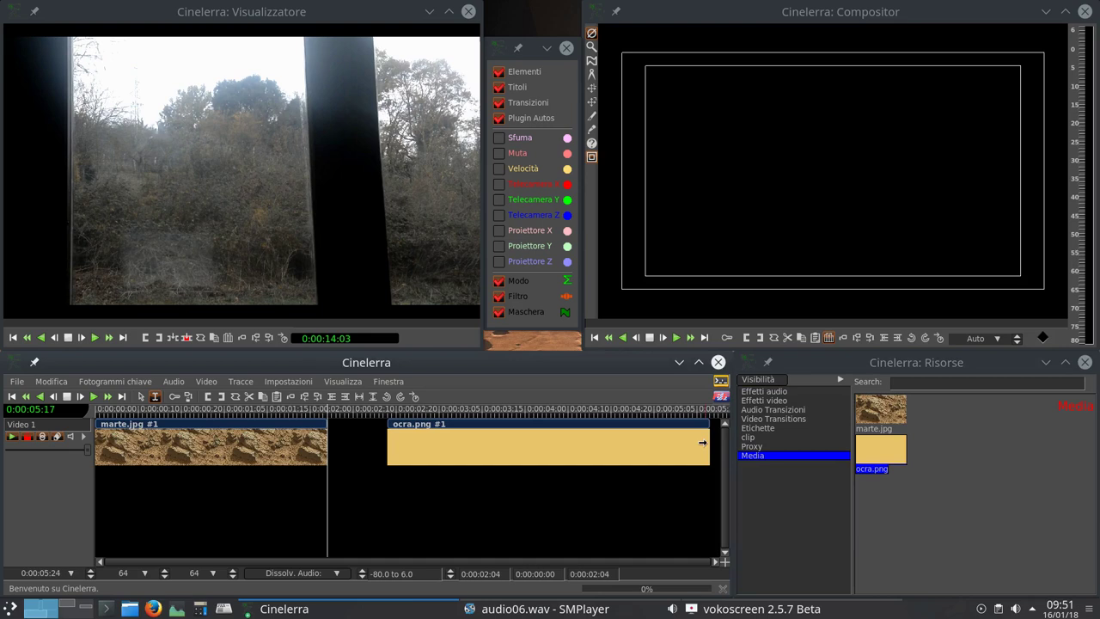
drag(701, 442, 374, 437)
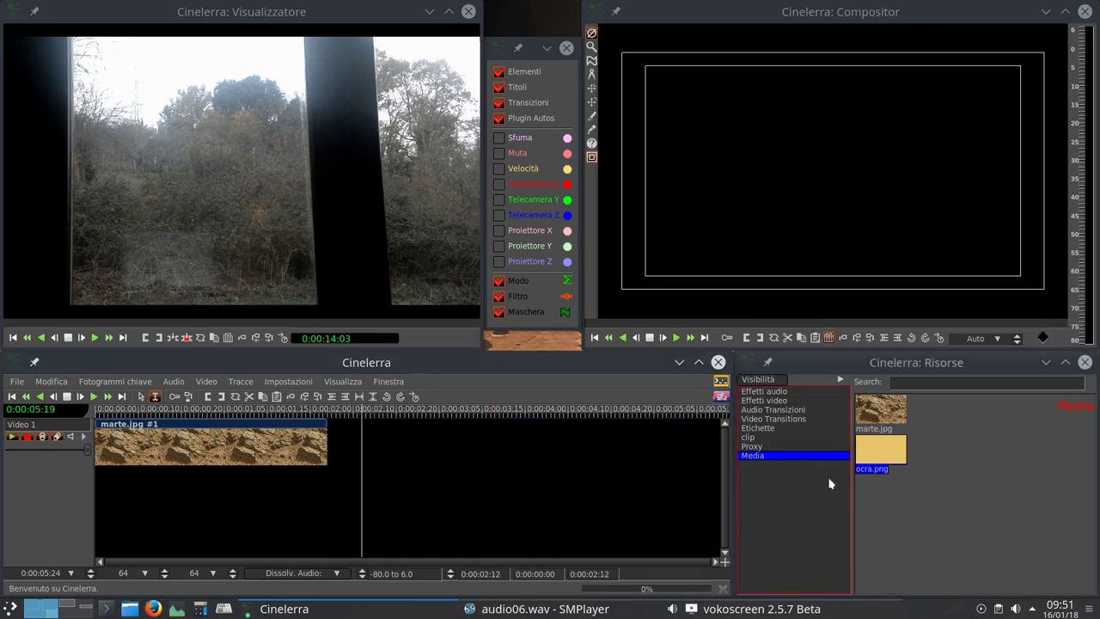
drag(881, 449, 350, 442)
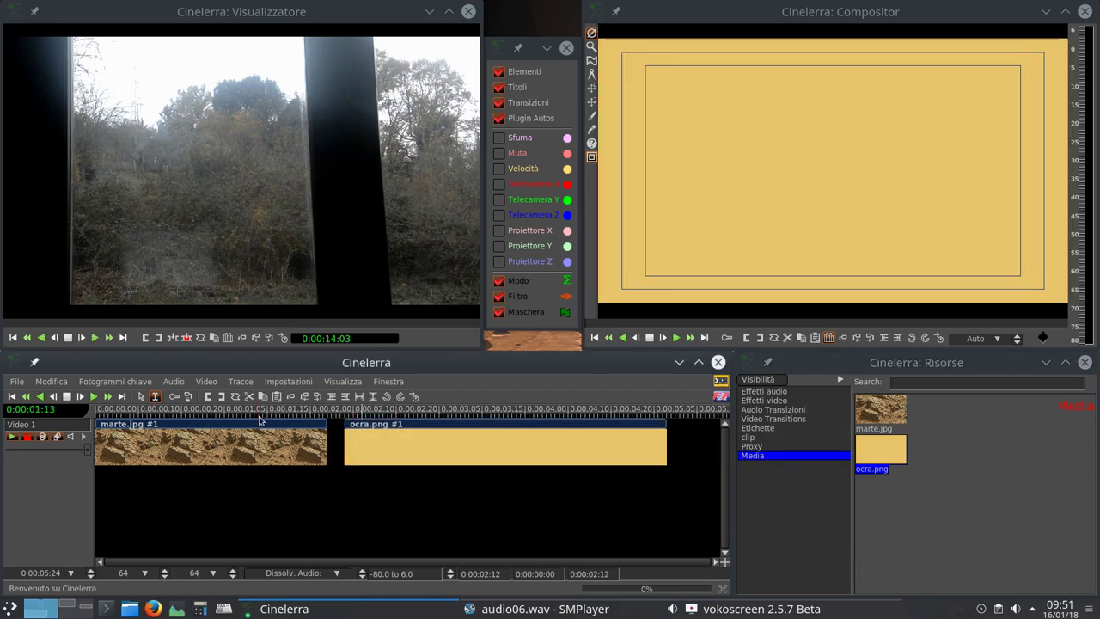
click(141, 396)
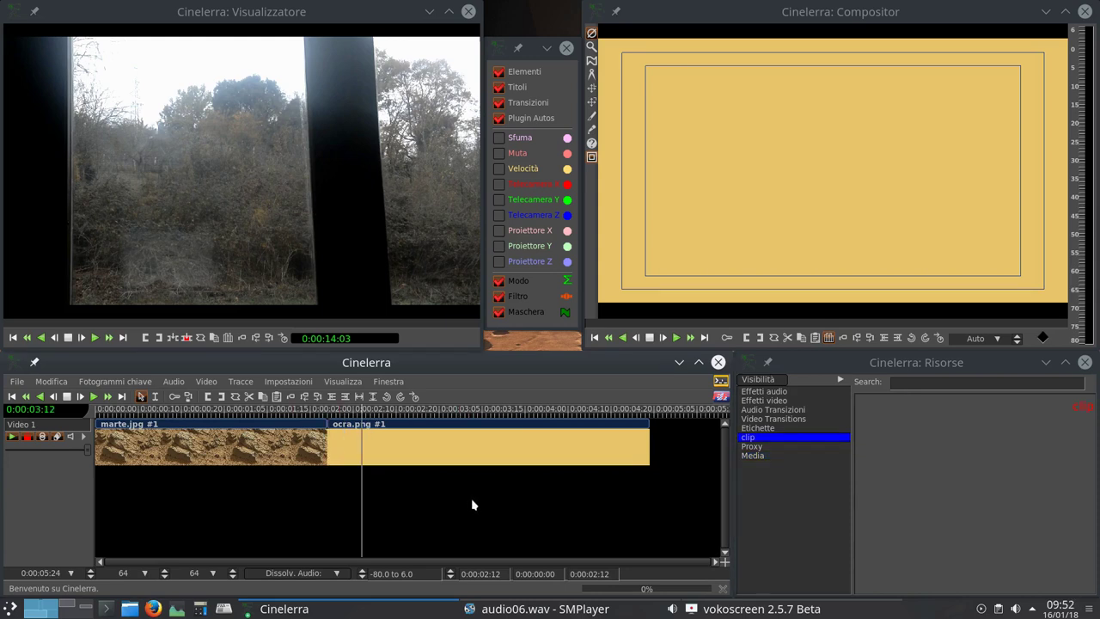
- Load VID_20171201_110914.3gp as a new resource only and open it from the Media folder in the viewer
key(o)
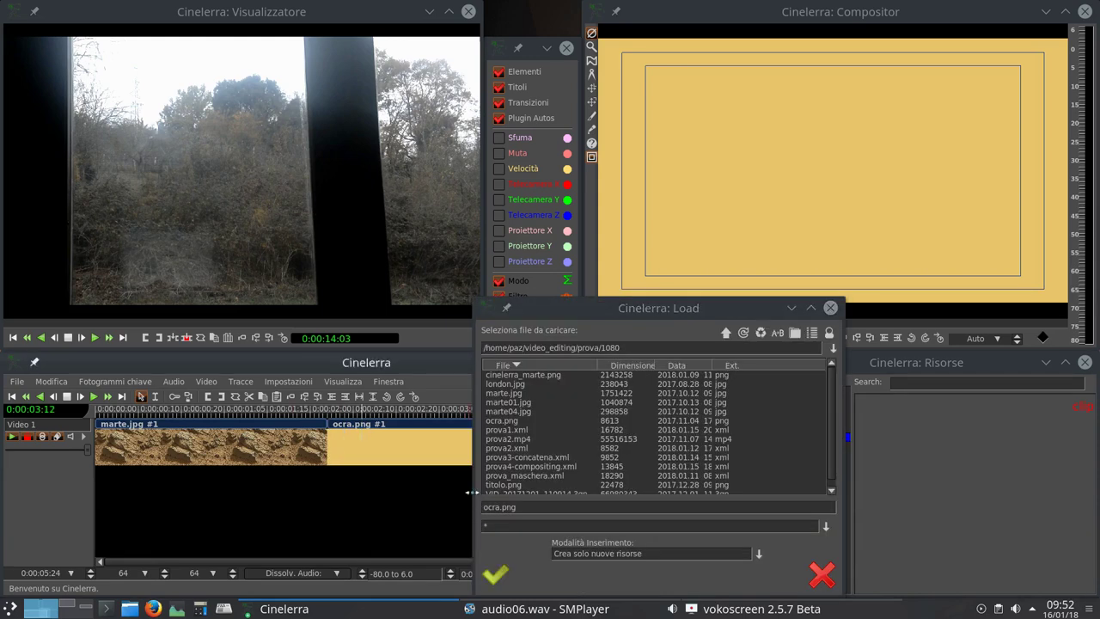
click(522, 494)
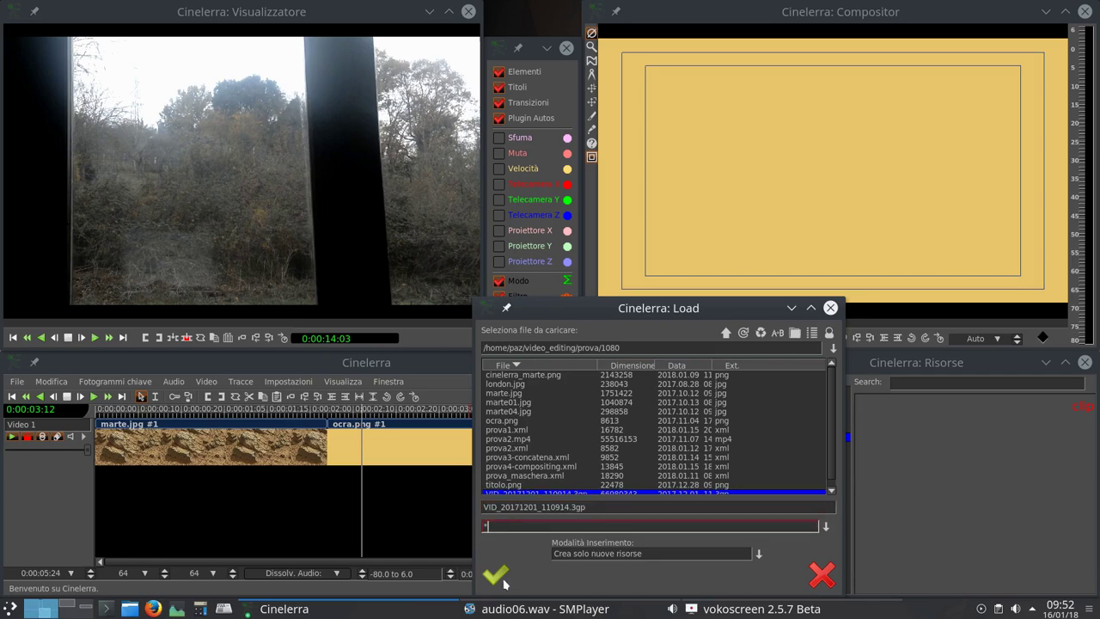
click(495, 573)
click(753, 457)
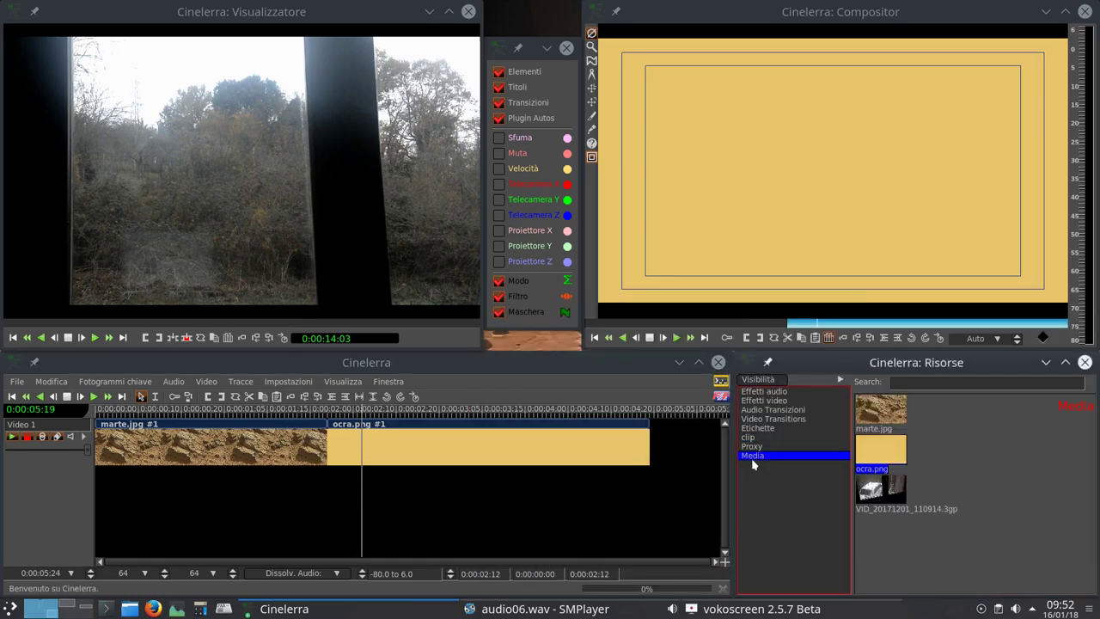
drag(884, 497, 275, 192)
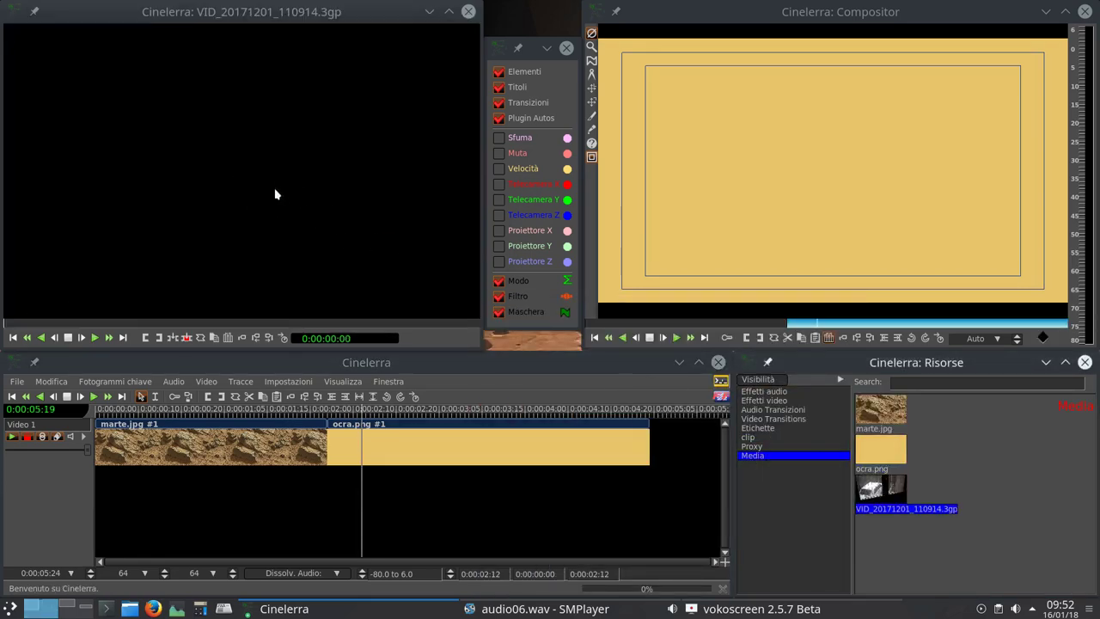
- Mark the source video from 0:00:10:20 to 0:00:15:14 and save that span as the clip Spezzone 2
click(149, 325)
click(146, 339)
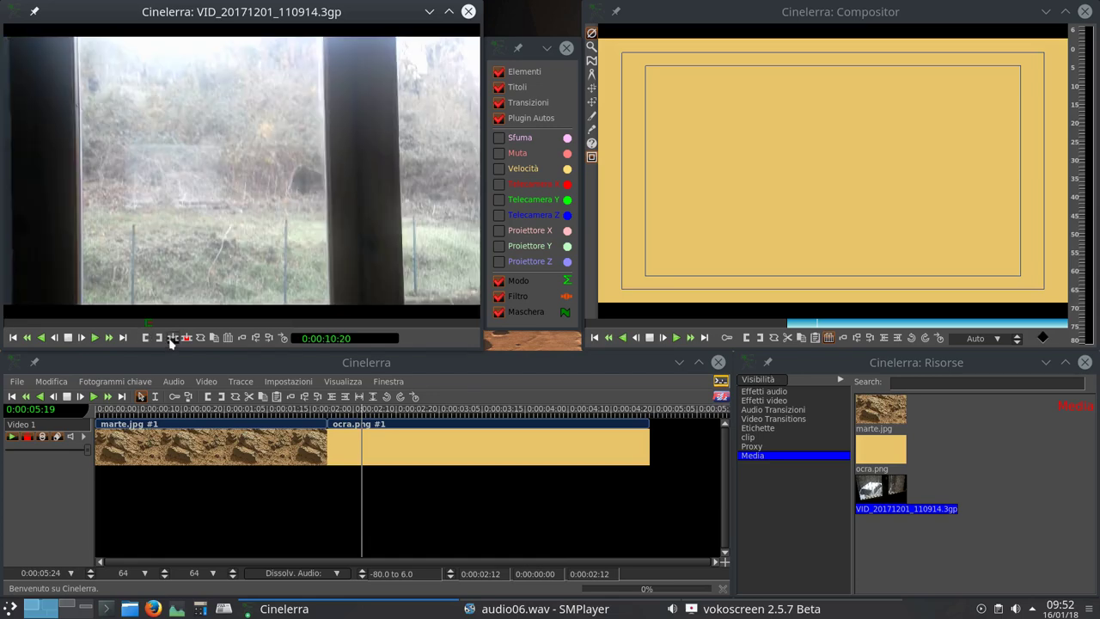
click(215, 324)
click(162, 340)
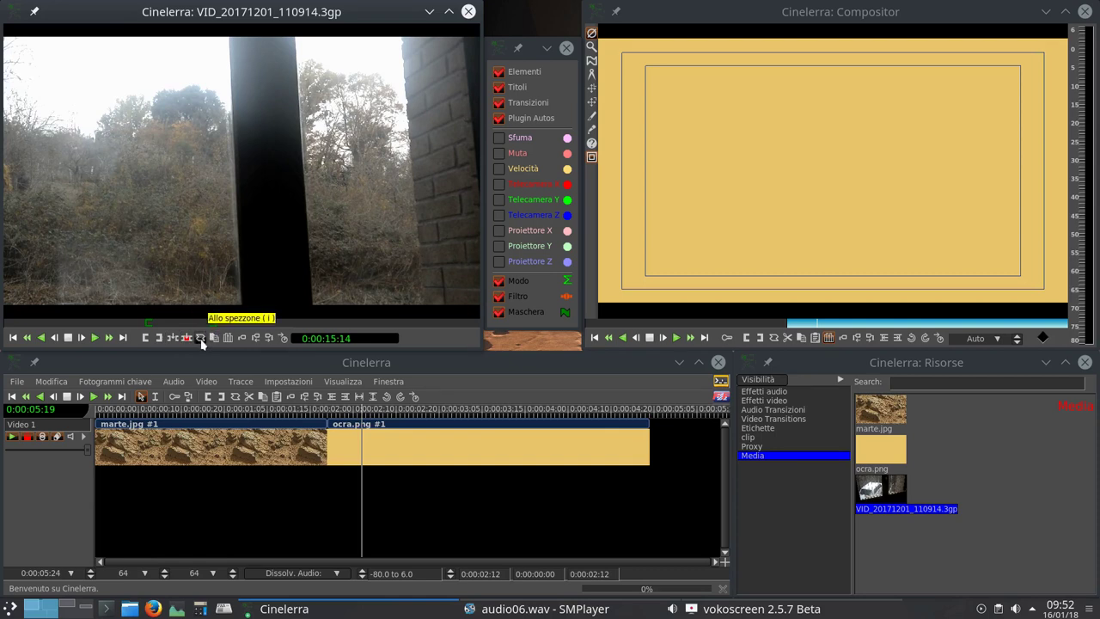
click(201, 339)
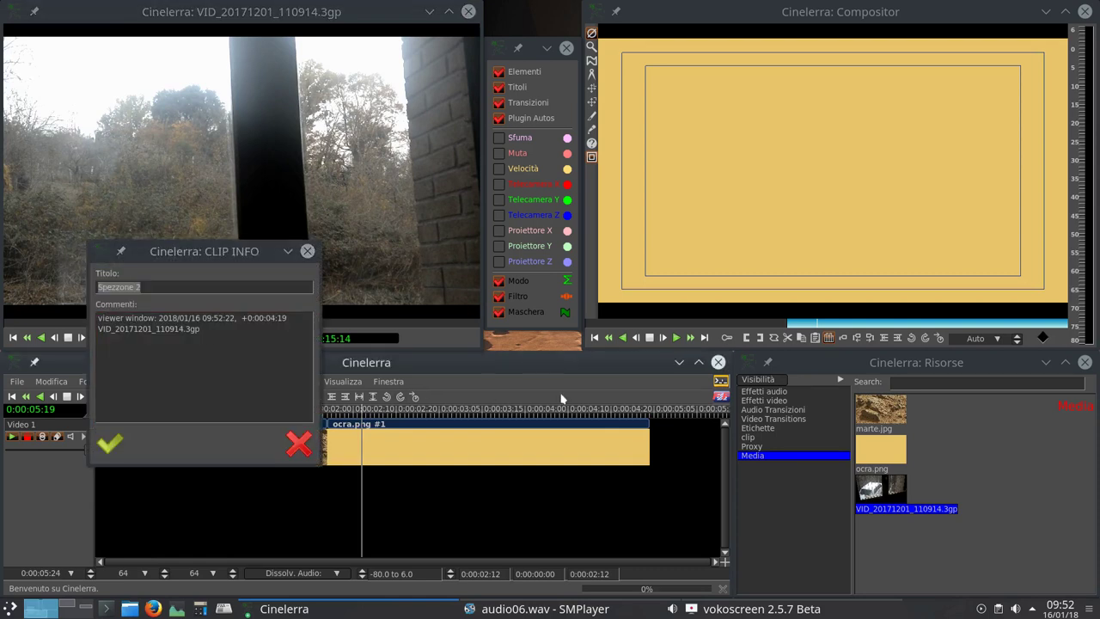
click(110, 443)
- Insert the Spezzone 2 clip between marte.jpg and ocra.png and extend the end of marte.jpg to 0:03:05
click(749, 438)
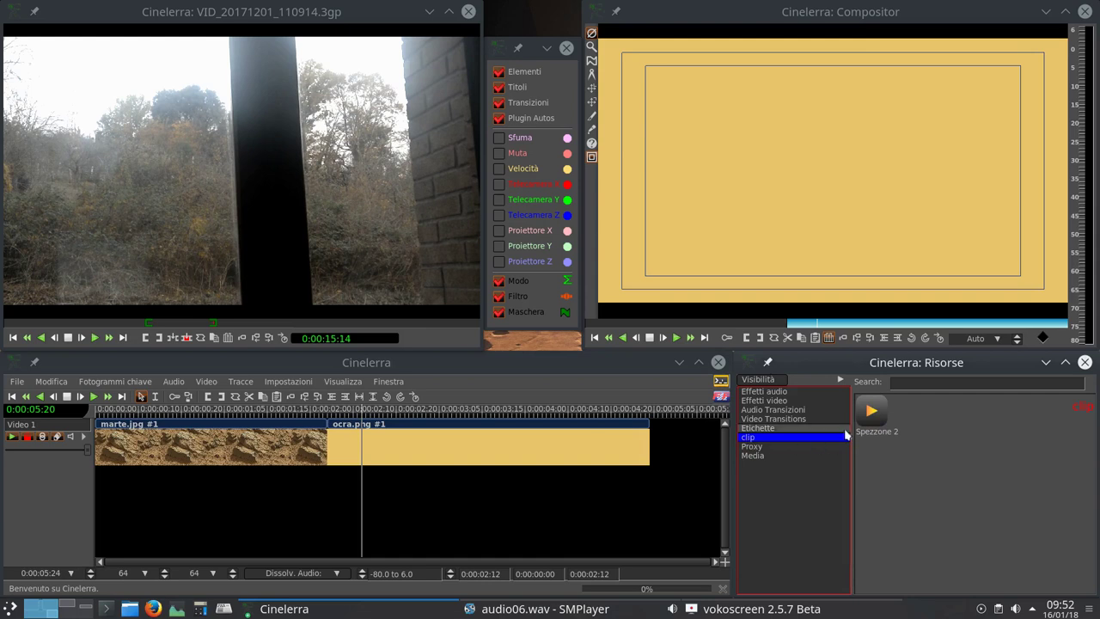
drag(871, 414, 329, 446)
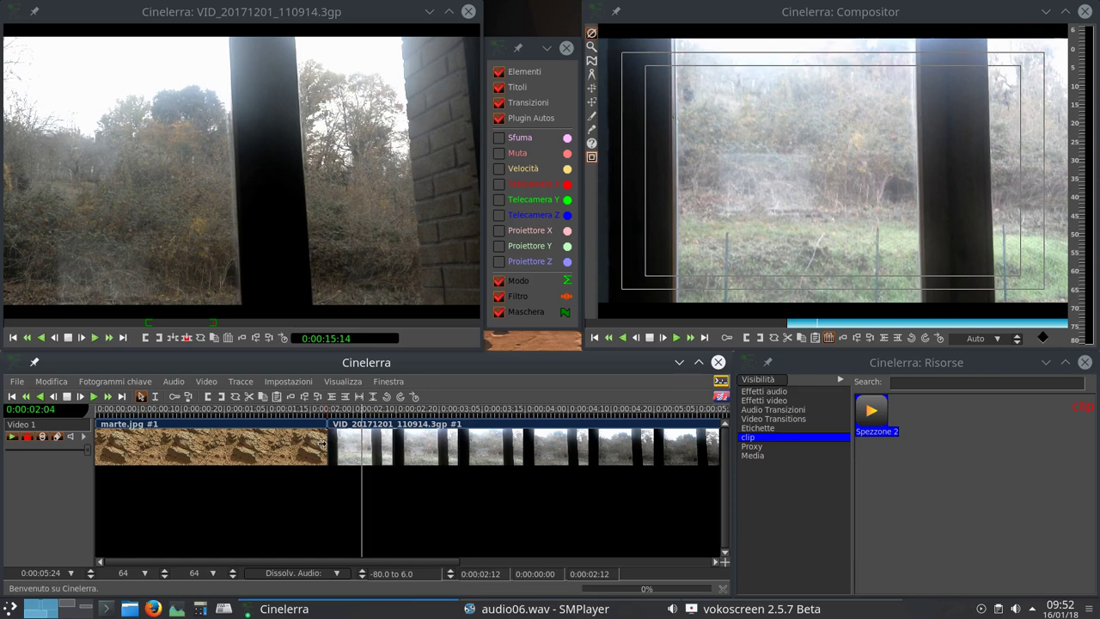
drag(322, 443, 440, 446)
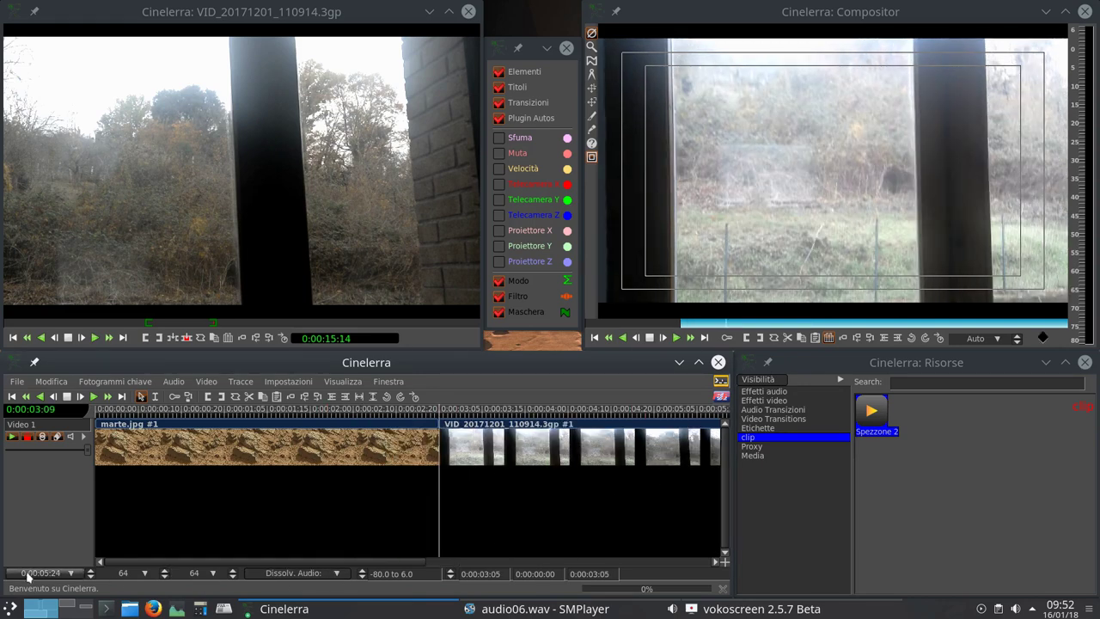
- Move the end of the VID_20171201_110914.3gp clip to 0:08:19, back to 0:06:11, and finally to 0:07:09
scroll(27, 574, down, 1)
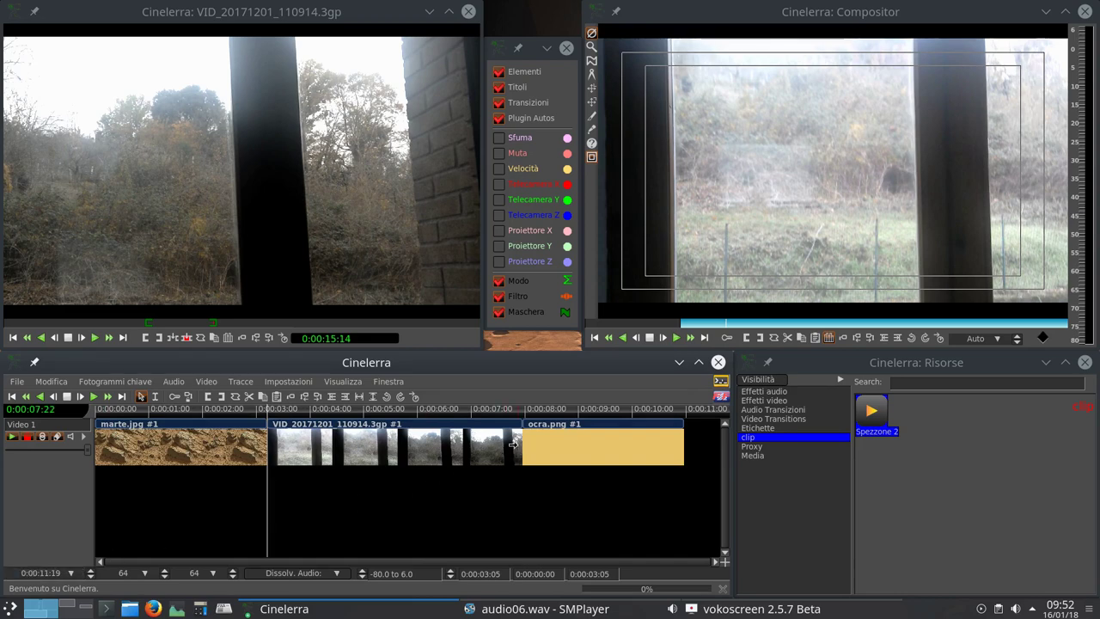
drag(514, 444, 563, 444)
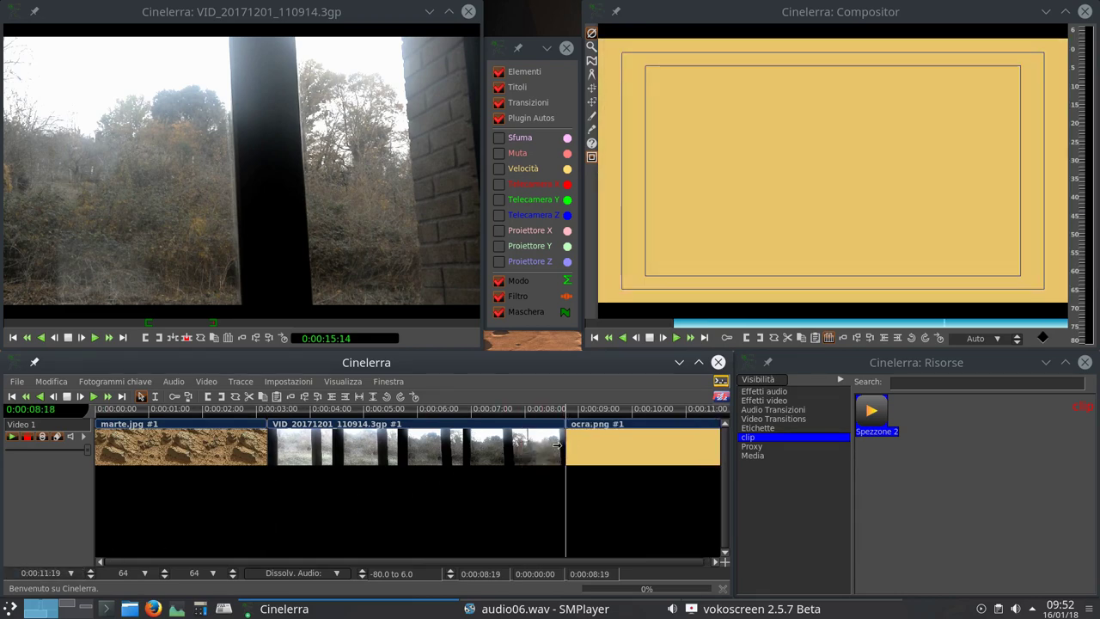
click(450, 444)
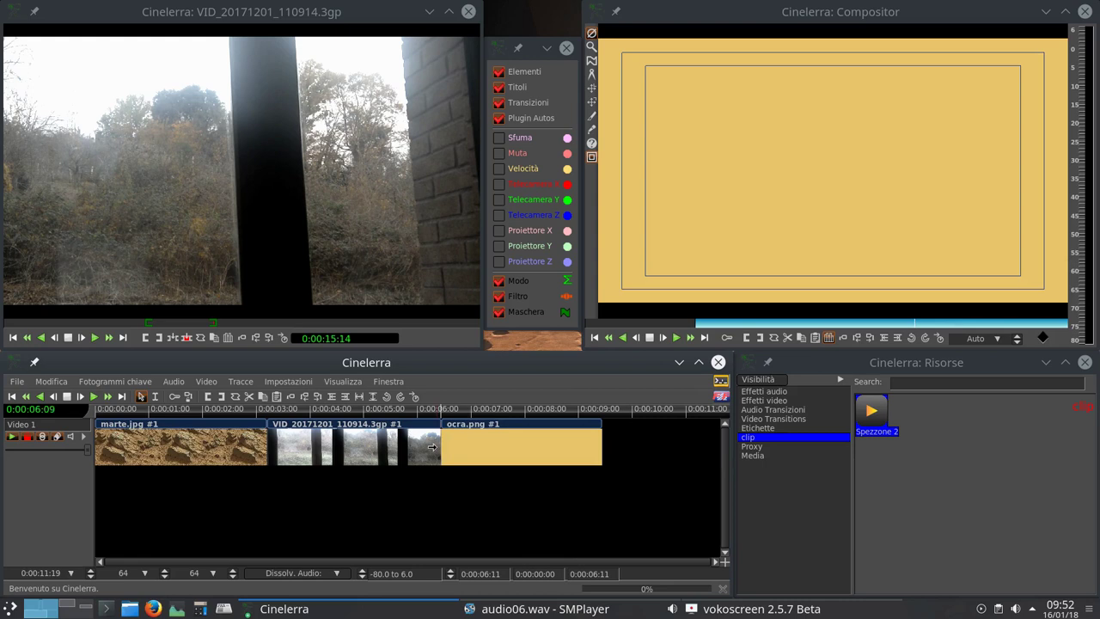
drag(443, 447, 493, 446)
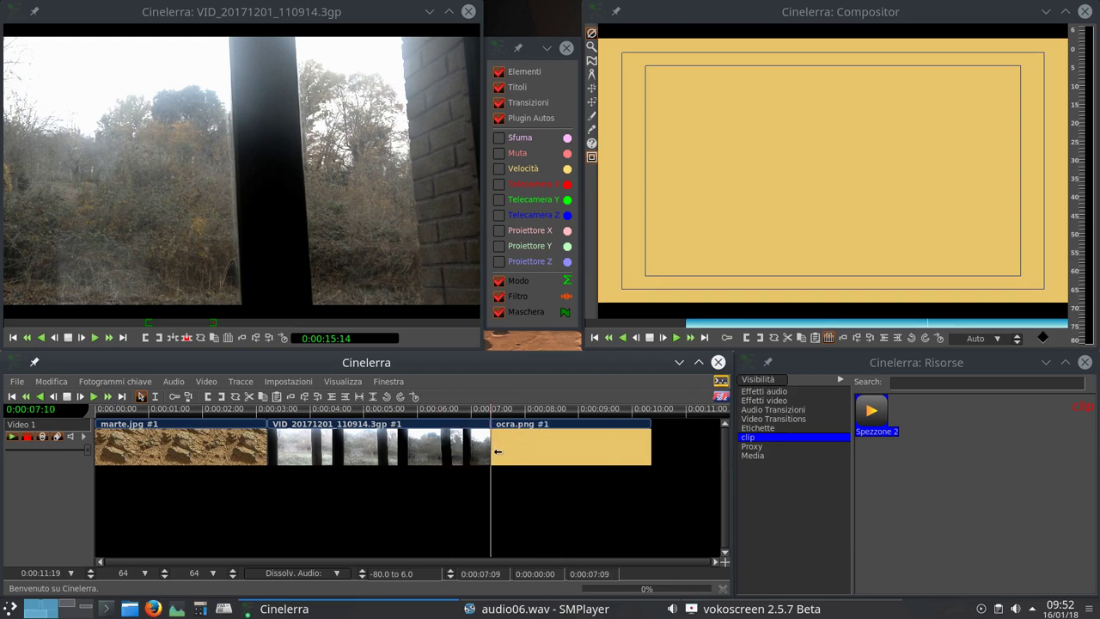
- Slip the source footage within the video clip from its start edge at 0:03:05 and set the insertion point to 0:07:09
click(272, 447)
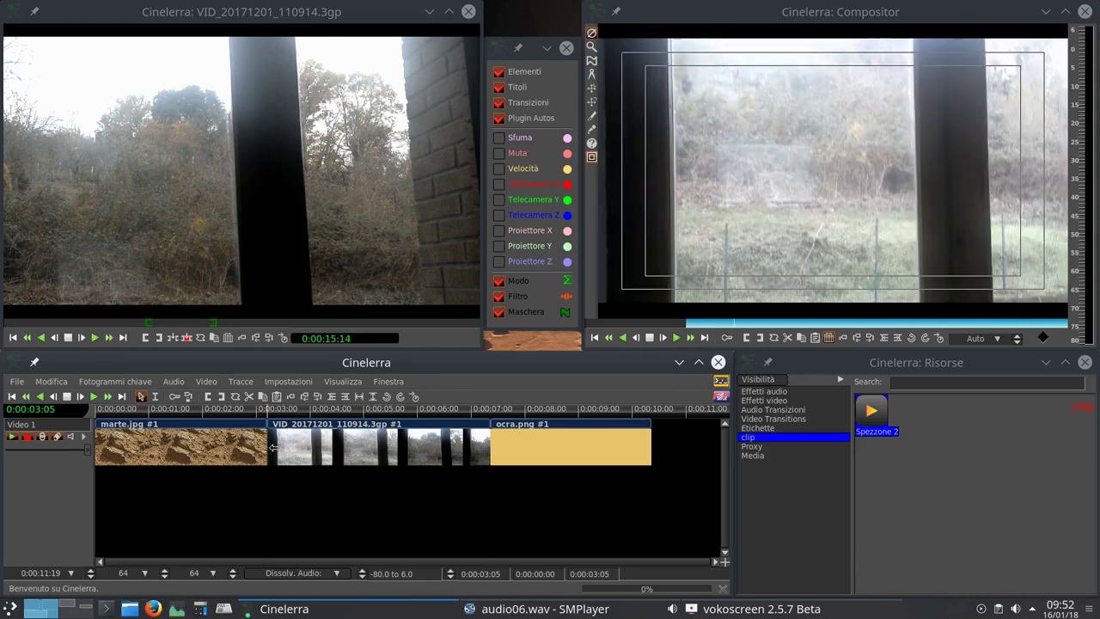
drag(272, 447, 321, 447)
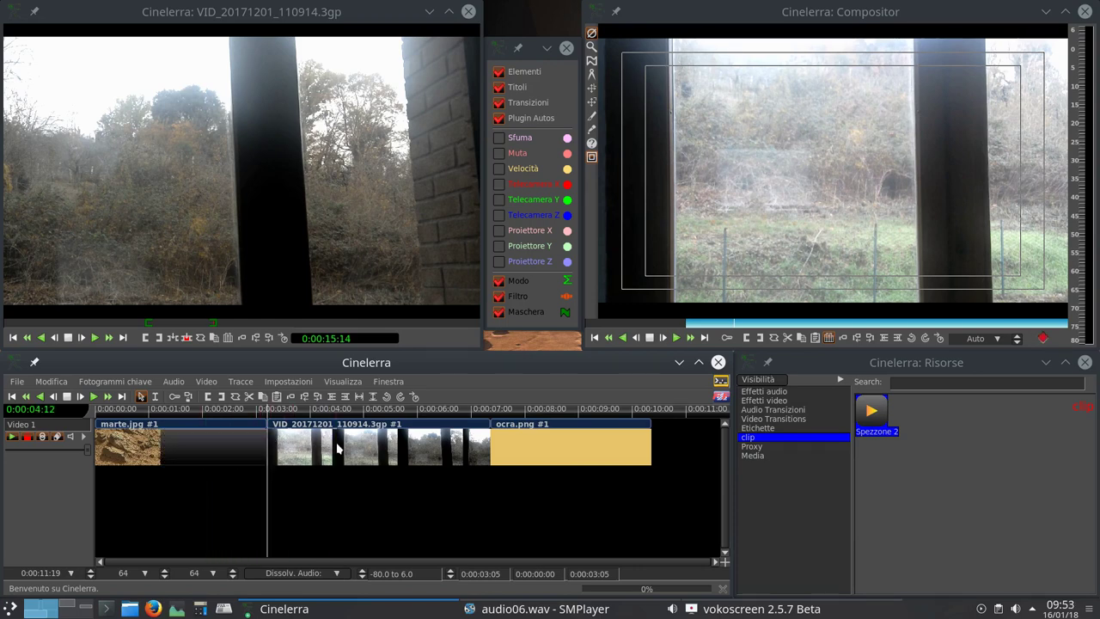
click(495, 443)
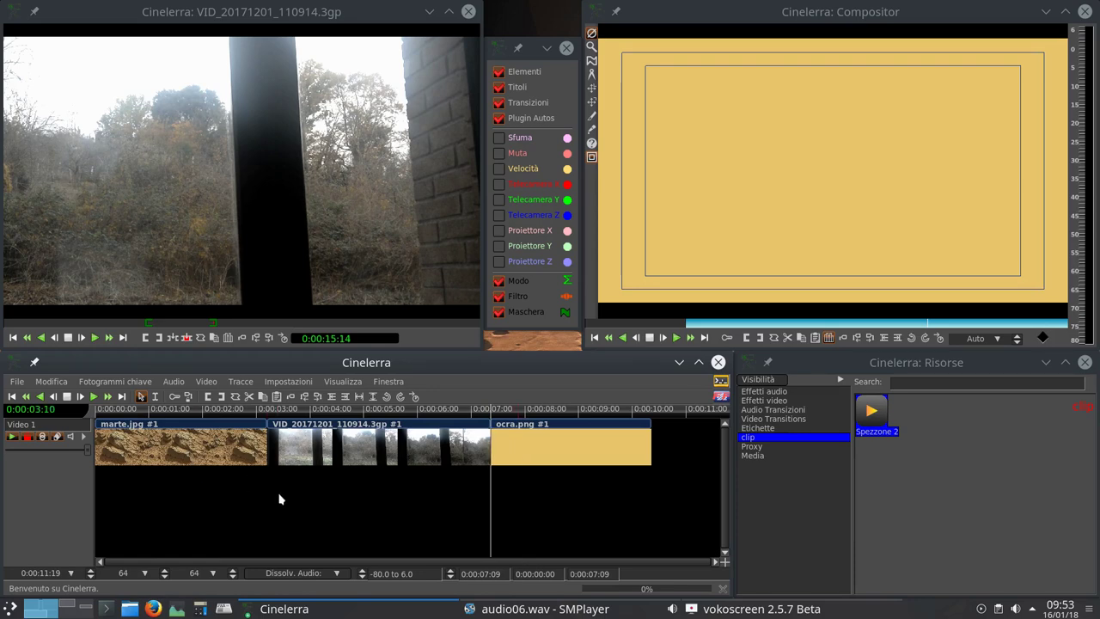
- Load trim-centrale.png from the video_editing/1080/cinelerra folder as a new resource only
key(o)
click(531, 333)
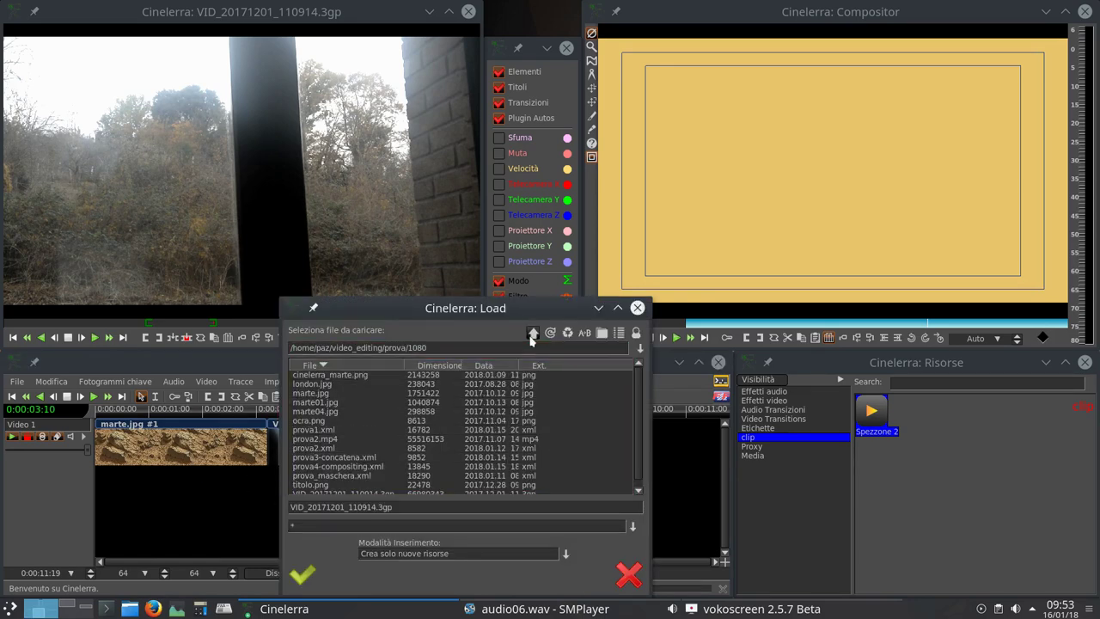
click(532, 334)
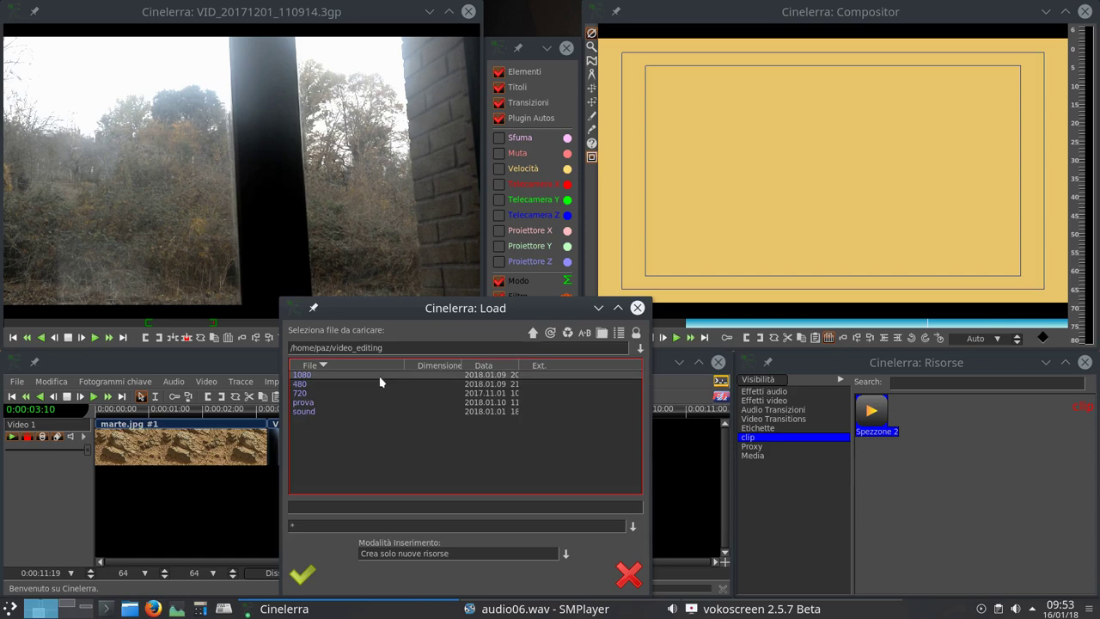
double_click(379, 376)
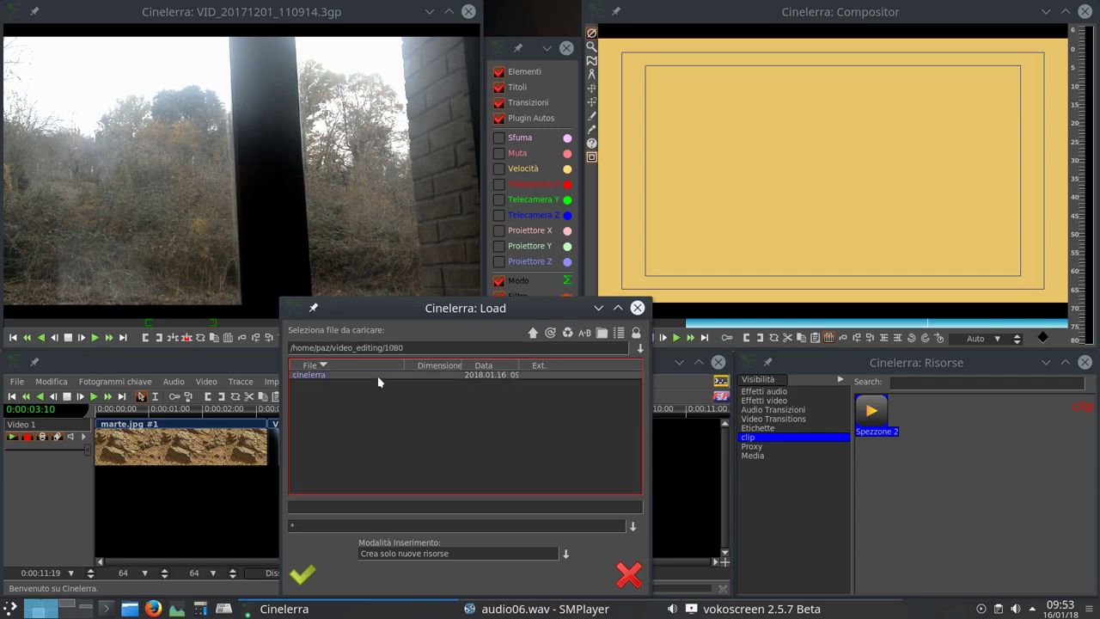
click(378, 375)
double_click(377, 376)
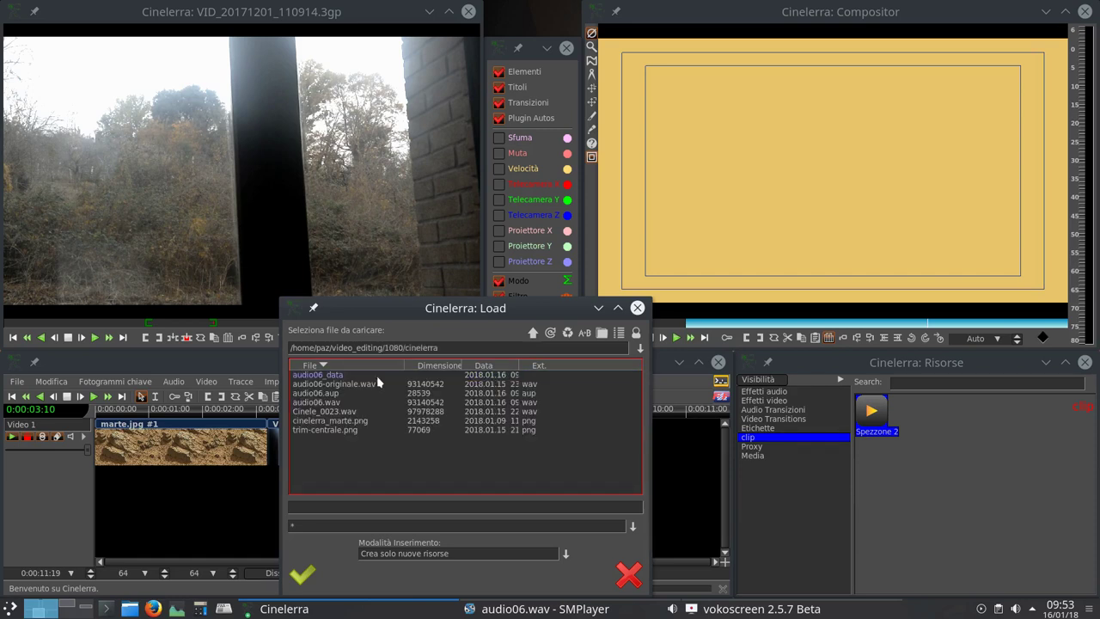
click(344, 430)
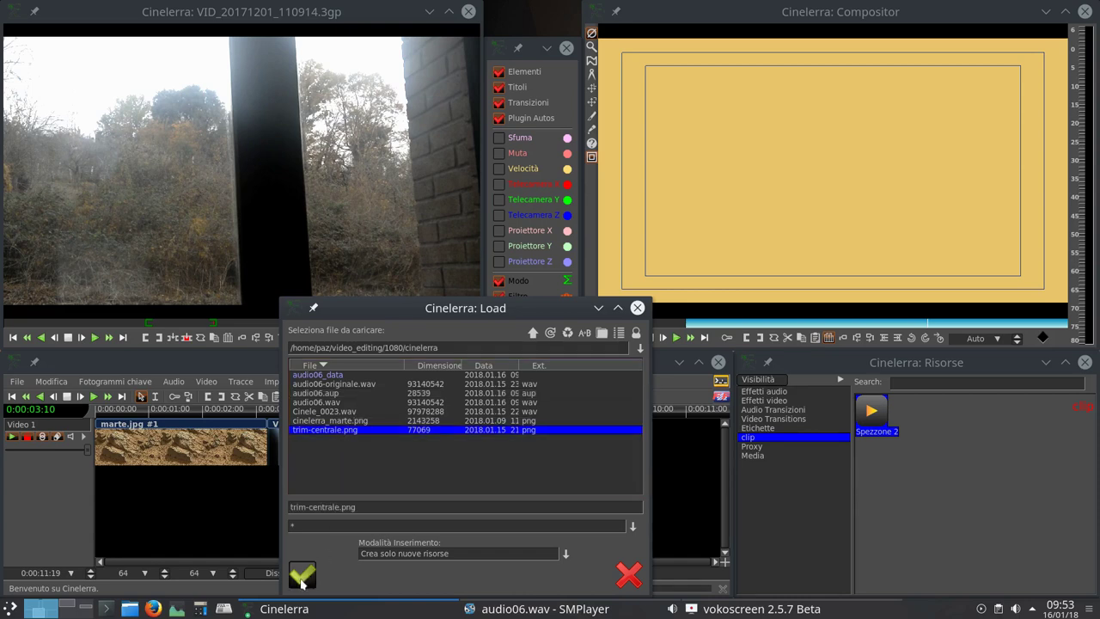
click(302, 574)
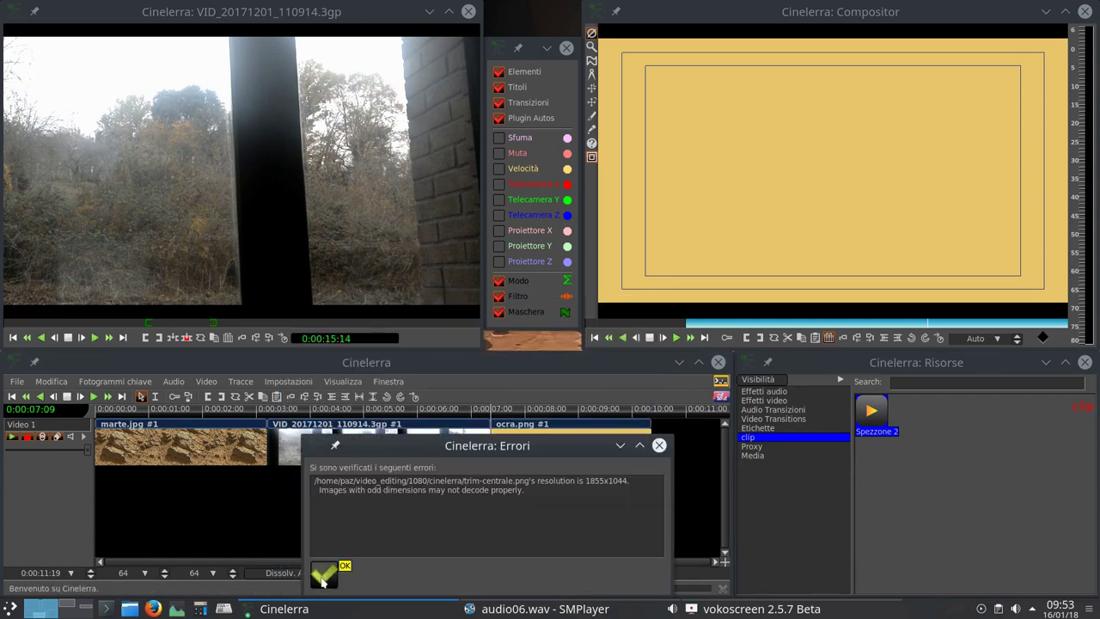
click(322, 577)
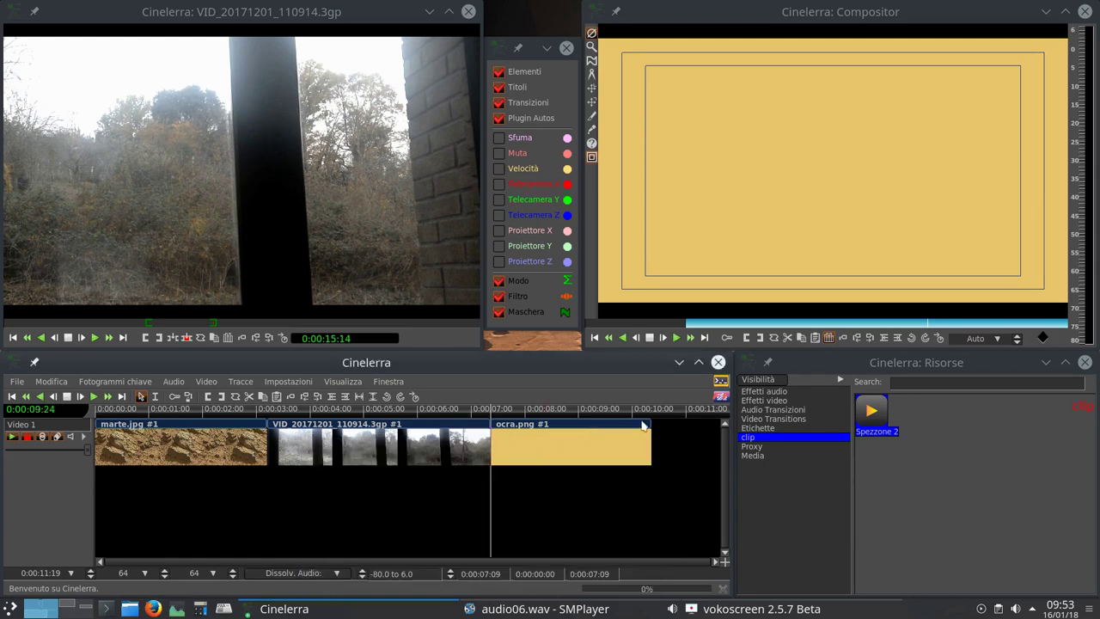
- Insert trim-centrale.png between the video clip and ocra.png on the timeline and set the insertion point to 0:08:18
click(745, 456)
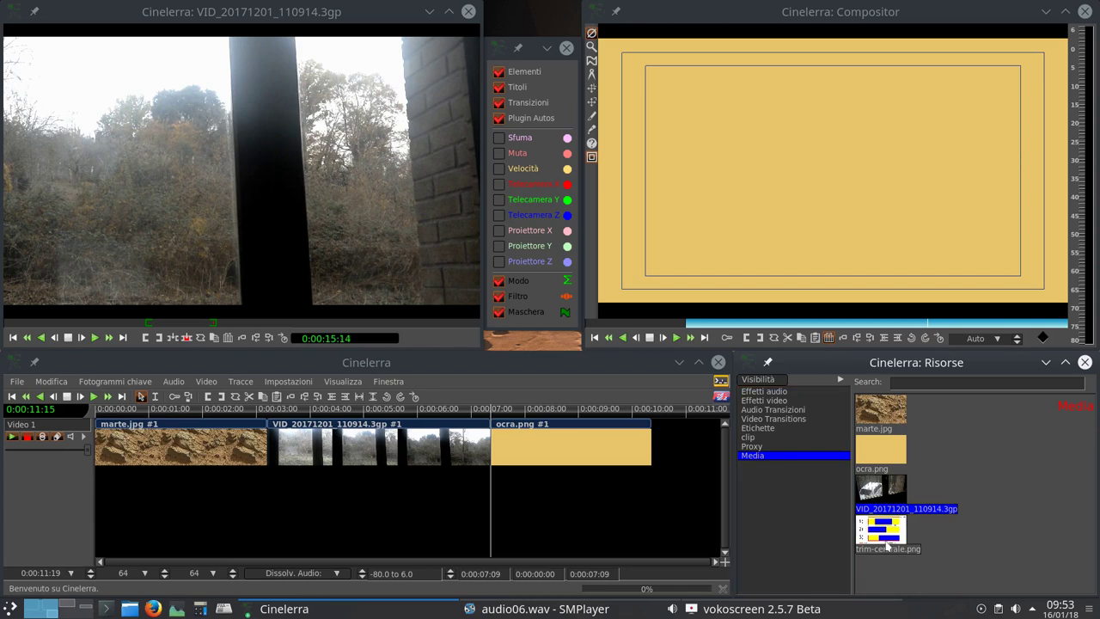
drag(885, 535, 477, 453)
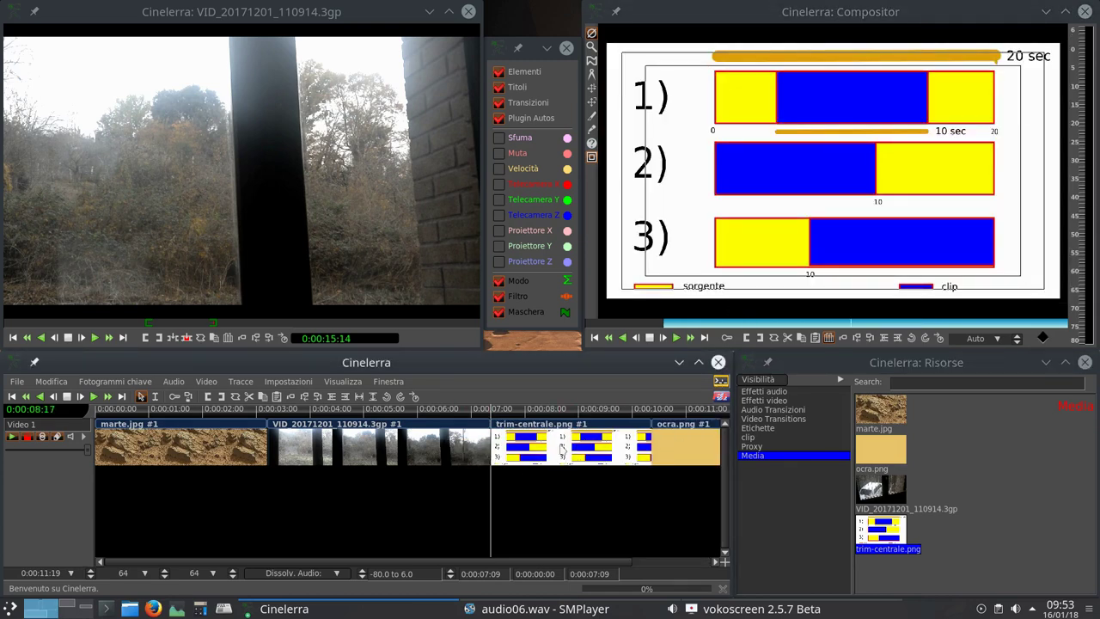
click(564, 412)
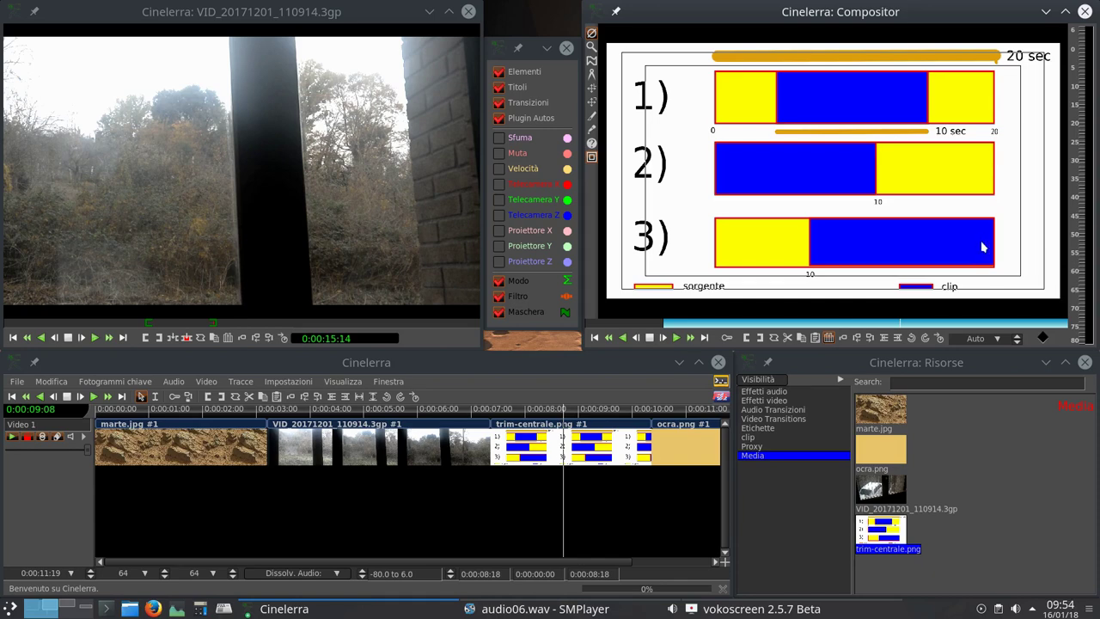
- Select the trim-centrale.png clip on the timeline and delete it, closing the gap before ocra.png
click(401, 433)
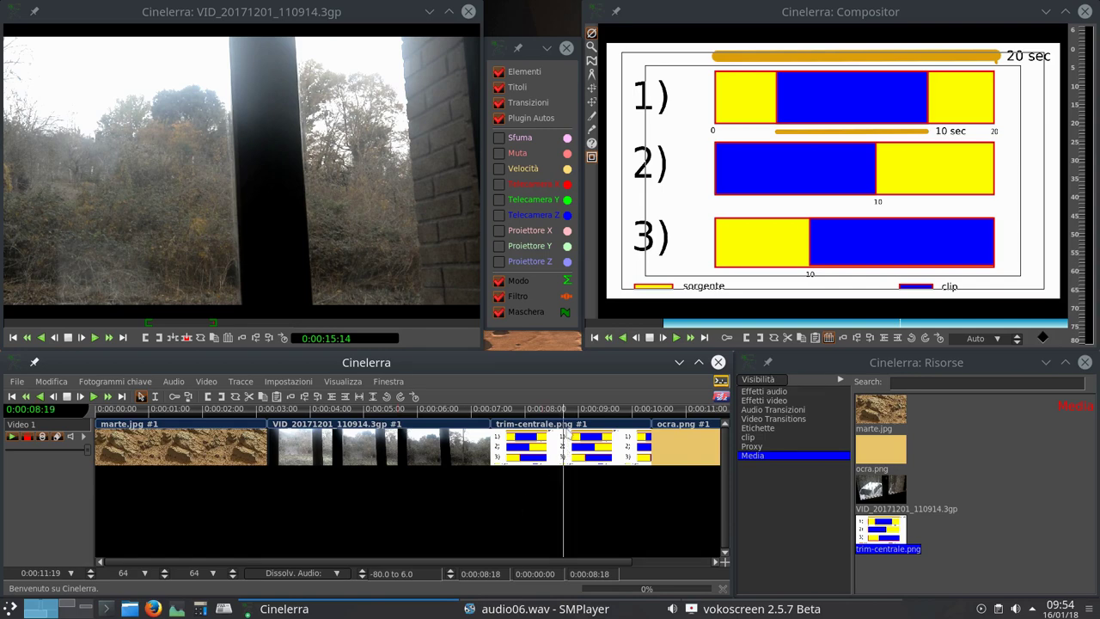
click(567, 432)
double_click(567, 427)
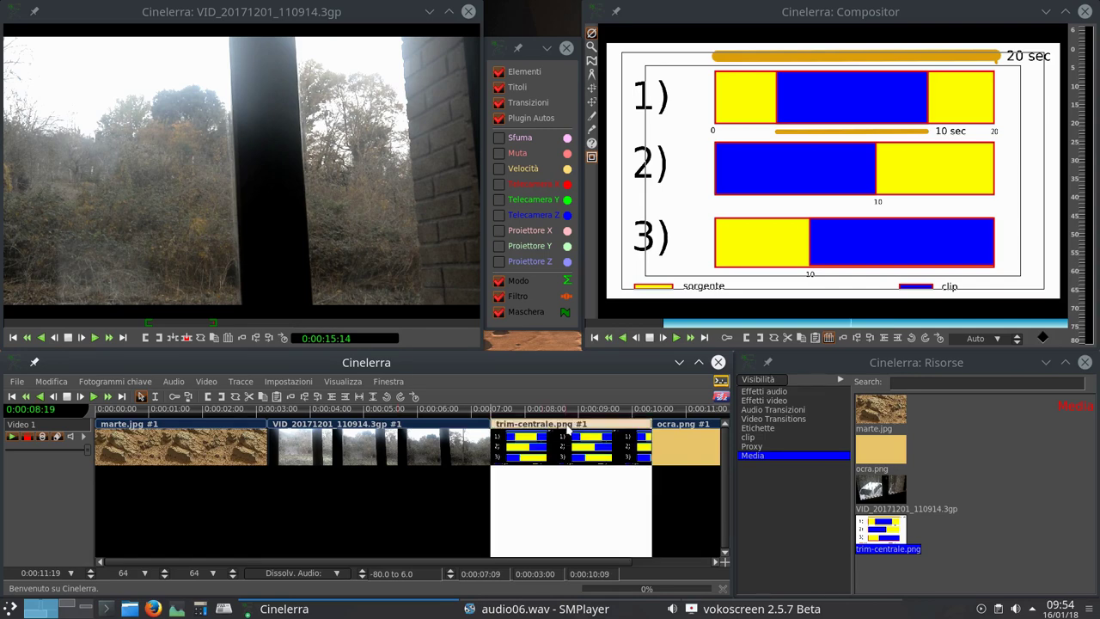
key(Delete)
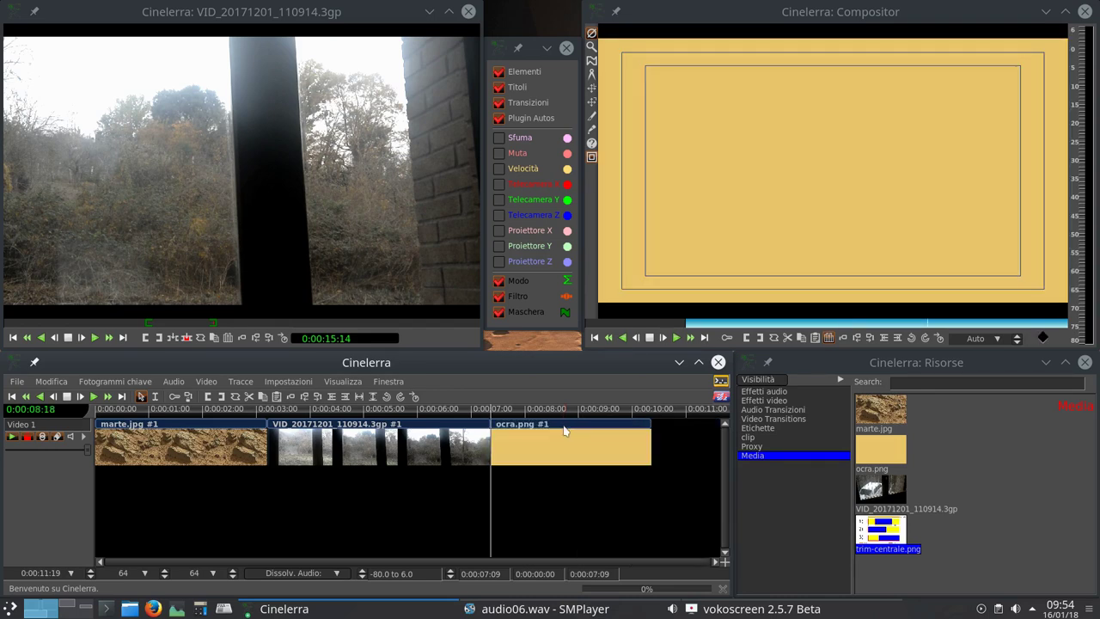
- Open the recent project prova1.xml
click(16, 387)
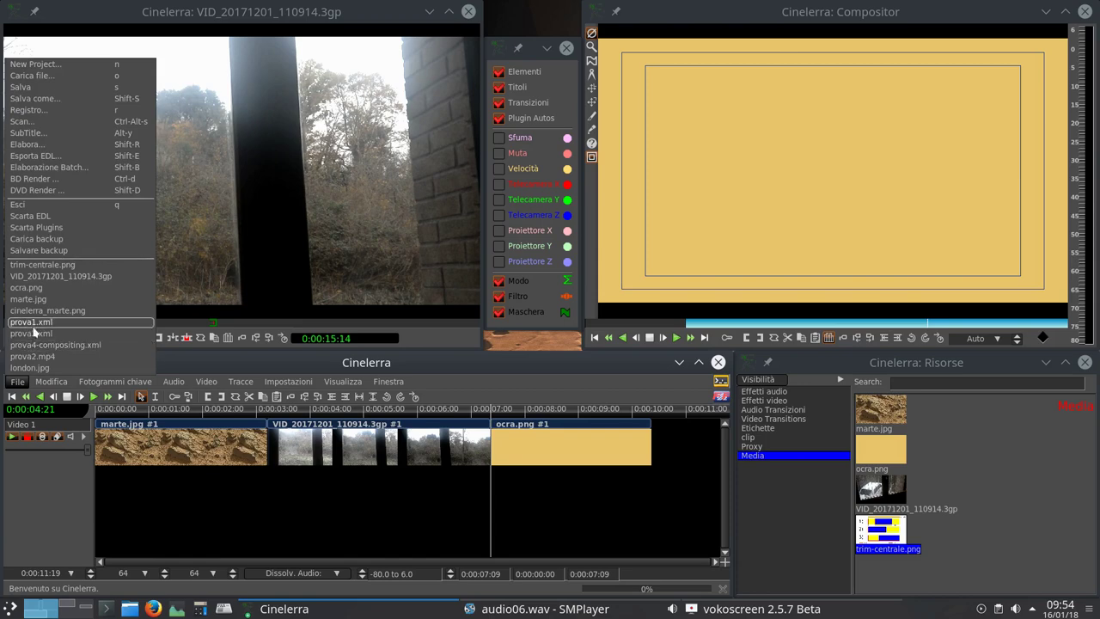
click(43, 340)
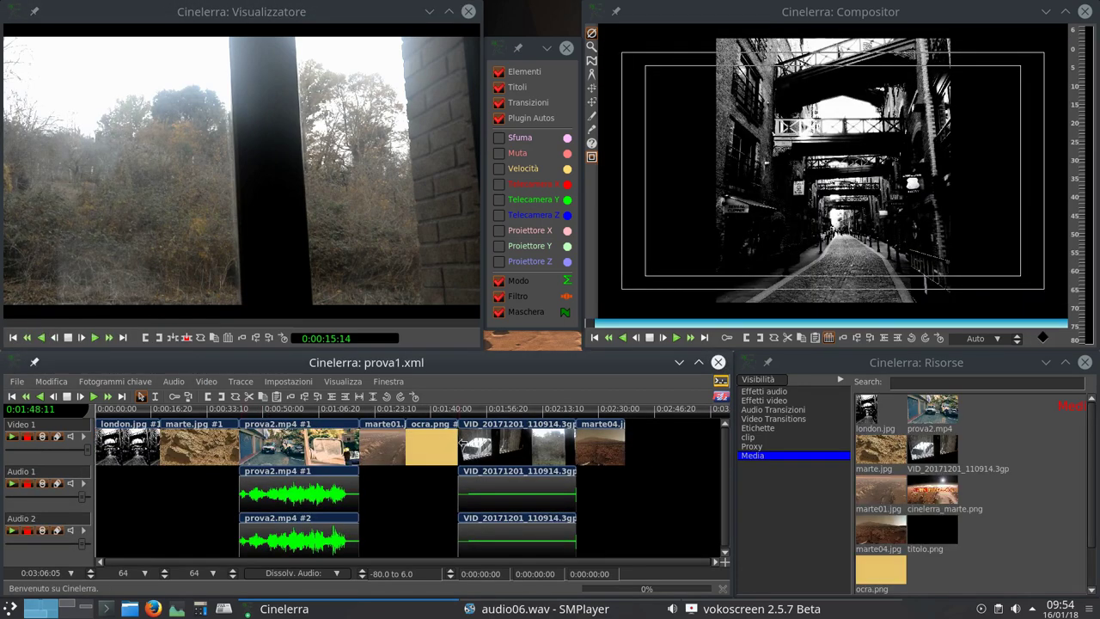
drag(462, 443, 505, 442)
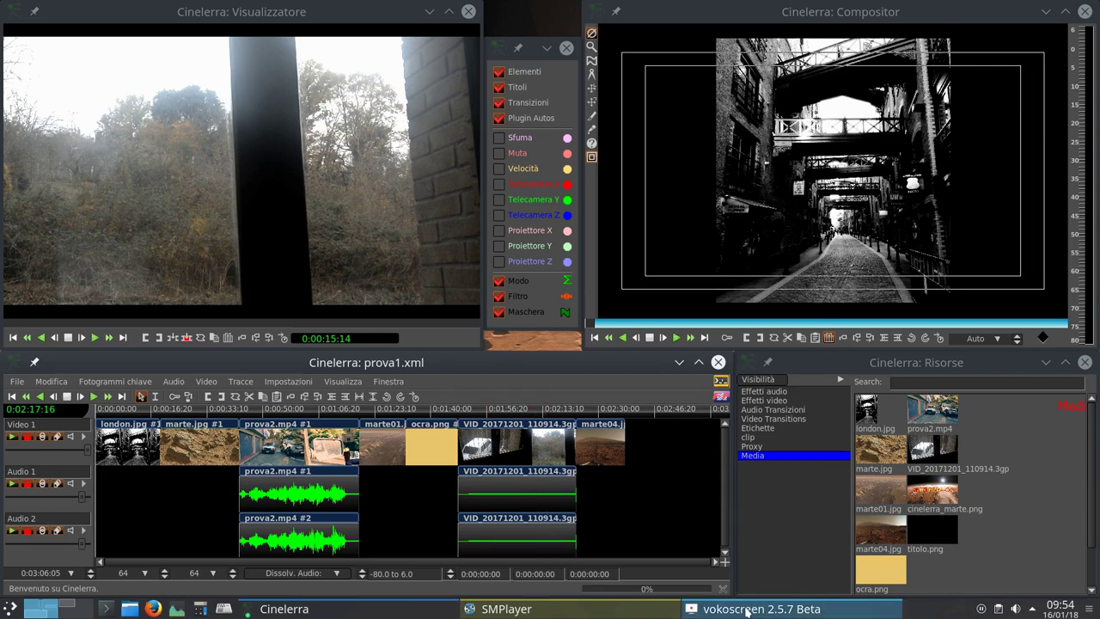
mouse_move(746, 610)
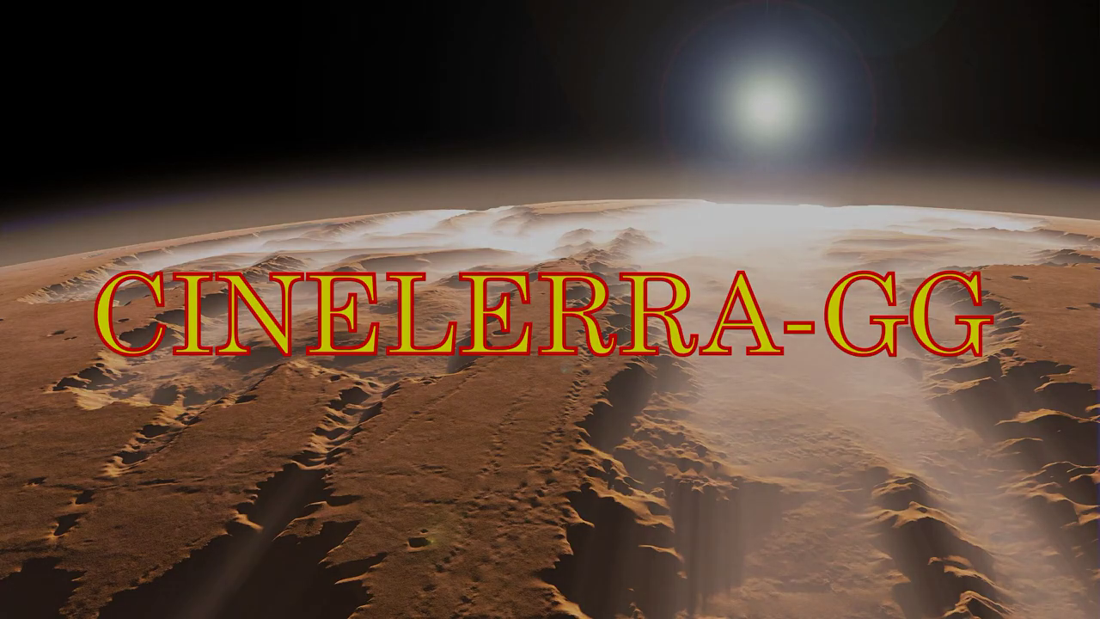